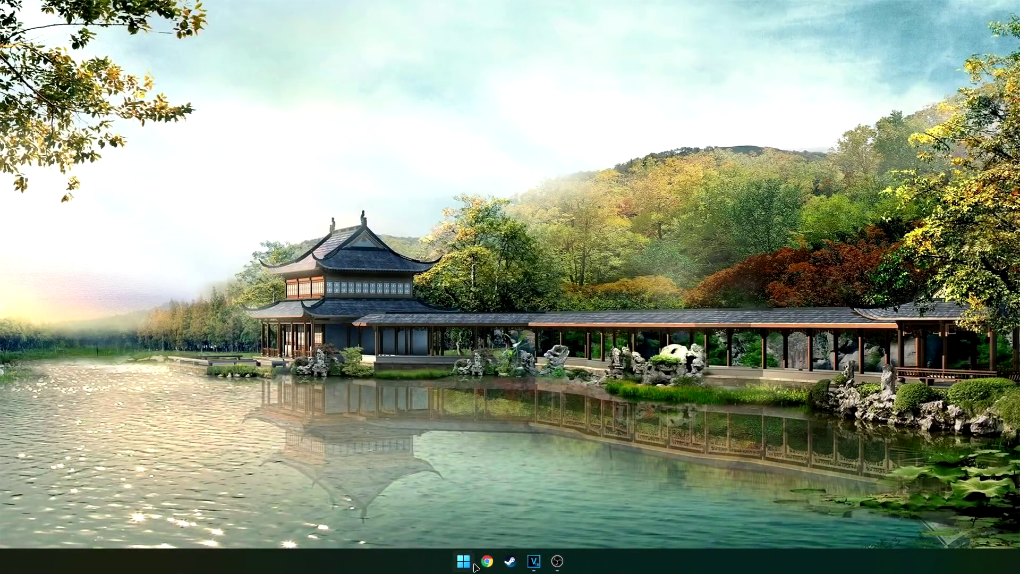
Step: Open Settings from the Start menu and scroll through the System page
{"action": "left_click", "coordinate": [465, 562]}
{"action": "scroll", "coordinate": [588, 291], "scroll_direction": "down", "scroll_amount": 1}
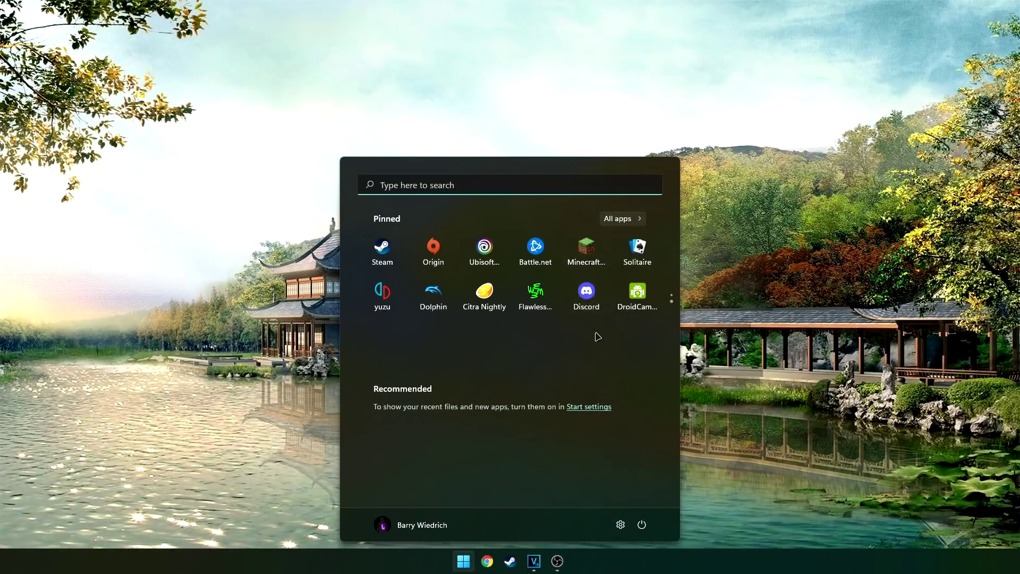
{"action": "scroll", "coordinate": [596, 337], "scroll_direction": "up", "scroll_amount": 1}
{"action": "left_click", "coordinate": [635, 342]}
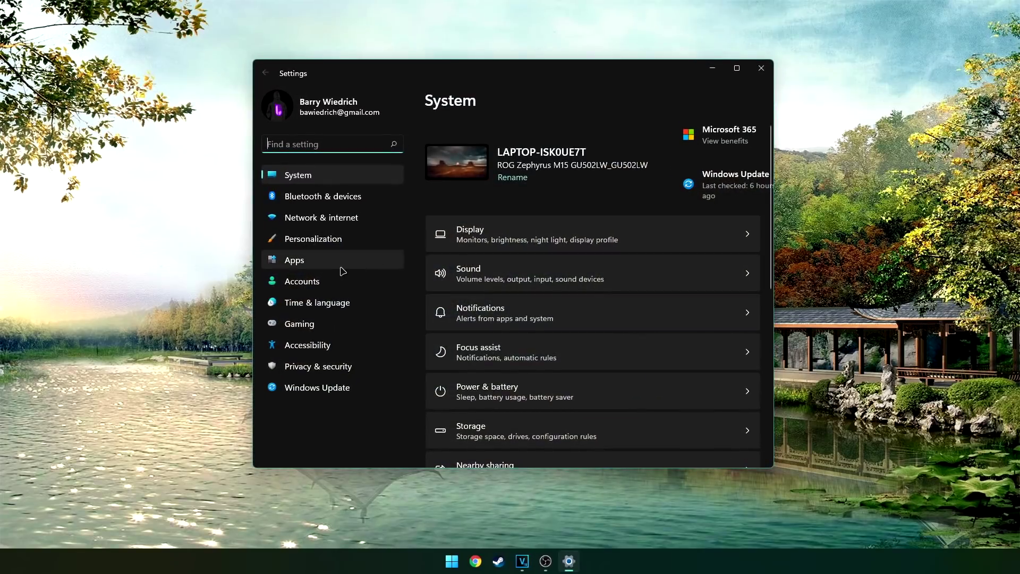
{"action": "scroll", "coordinate": [483, 287], "scroll_direction": "down", "scroll_amount": 5}
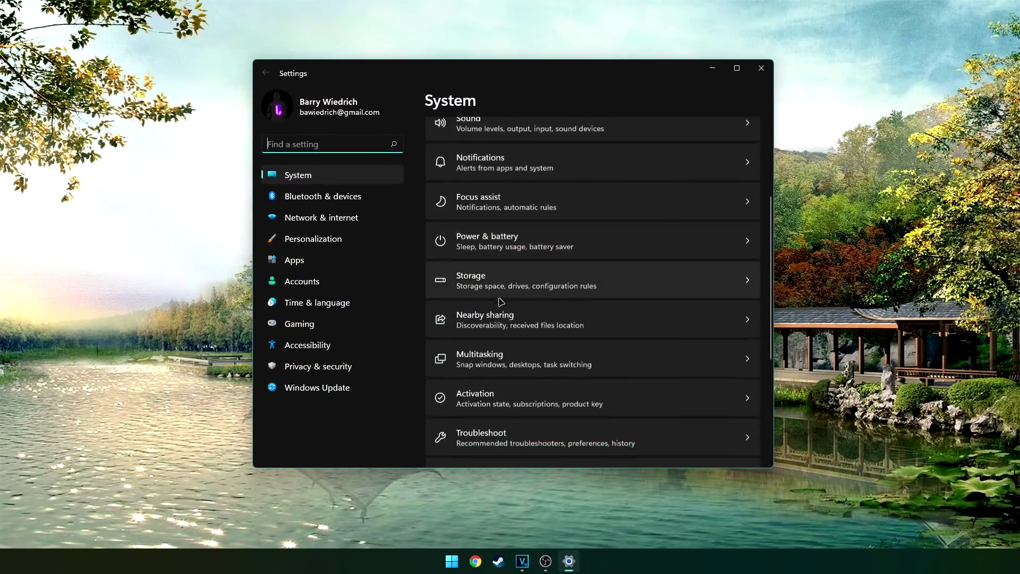
Step: Browse the Personalization page, then close Settings
{"action": "left_click", "coordinate": [332, 246]}
{"action": "scroll", "coordinate": [525, 298], "scroll_direction": "down", "scroll_amount": 5}
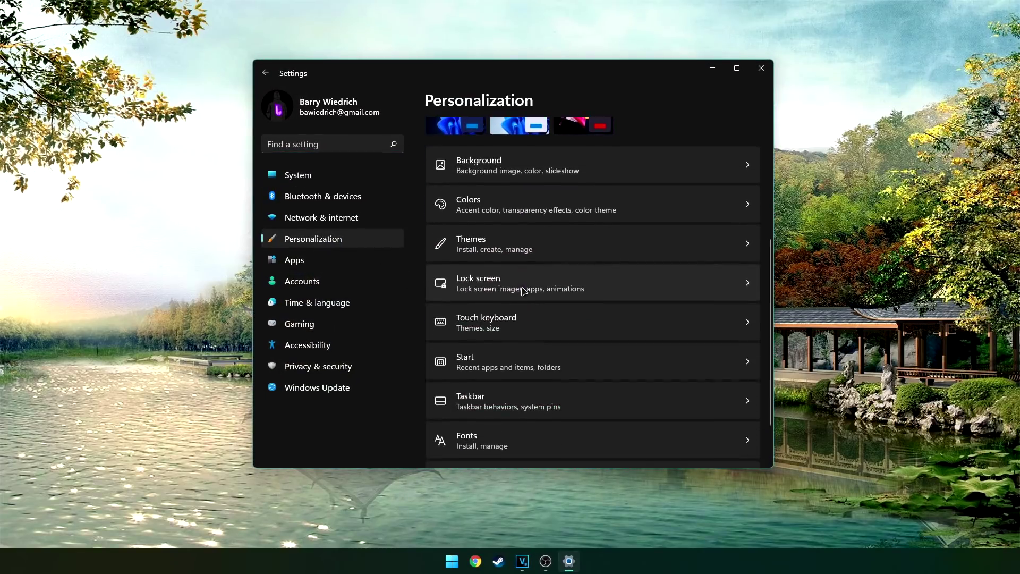
{"action": "scroll", "coordinate": [524, 297], "scroll_direction": "up", "scroll_amount": 5}
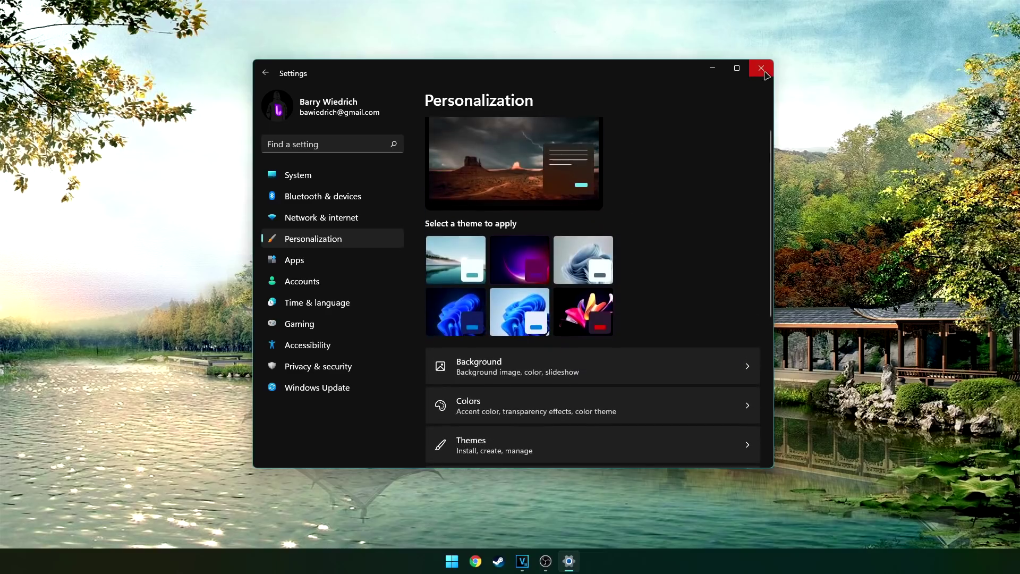
{"action": "left_click", "coordinate": [762, 72]}
Step: Launch Microsoft Store from Start search, scroll its Home page, and switch to Apps
{"action": "key", "text": "super"}
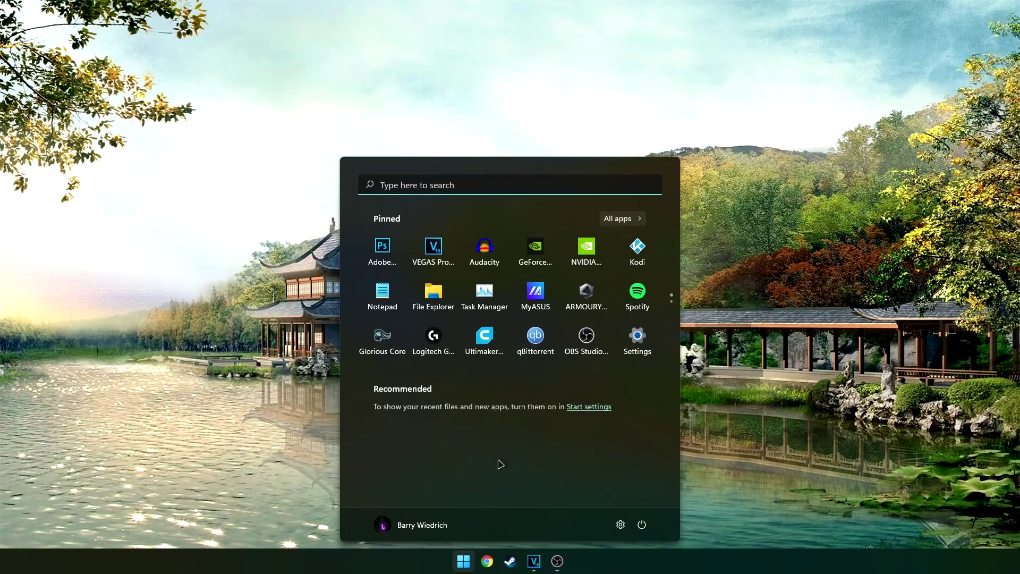
{"action": "type", "text": "store"}
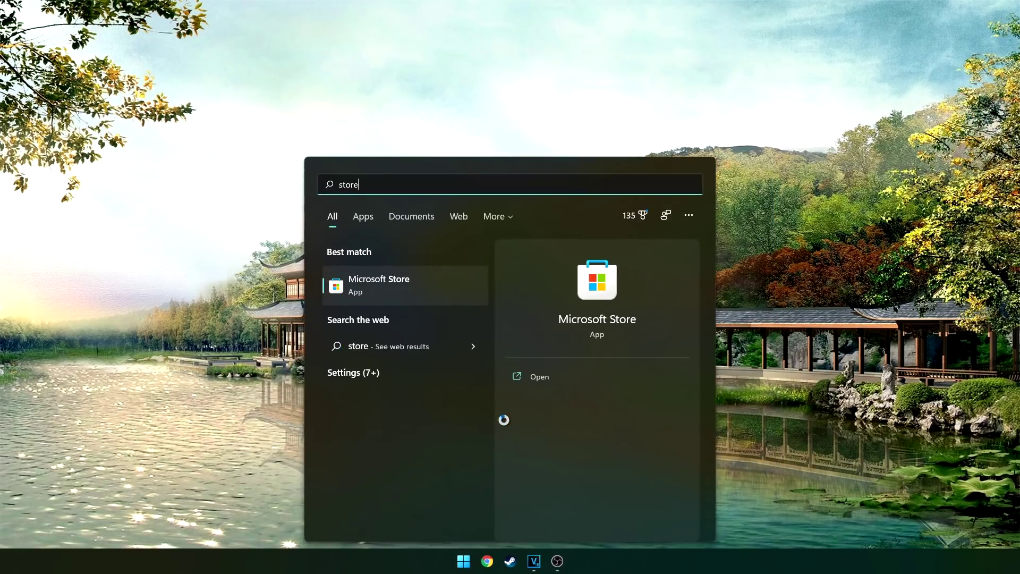
{"action": "left_click", "coordinate": [374, 290]}
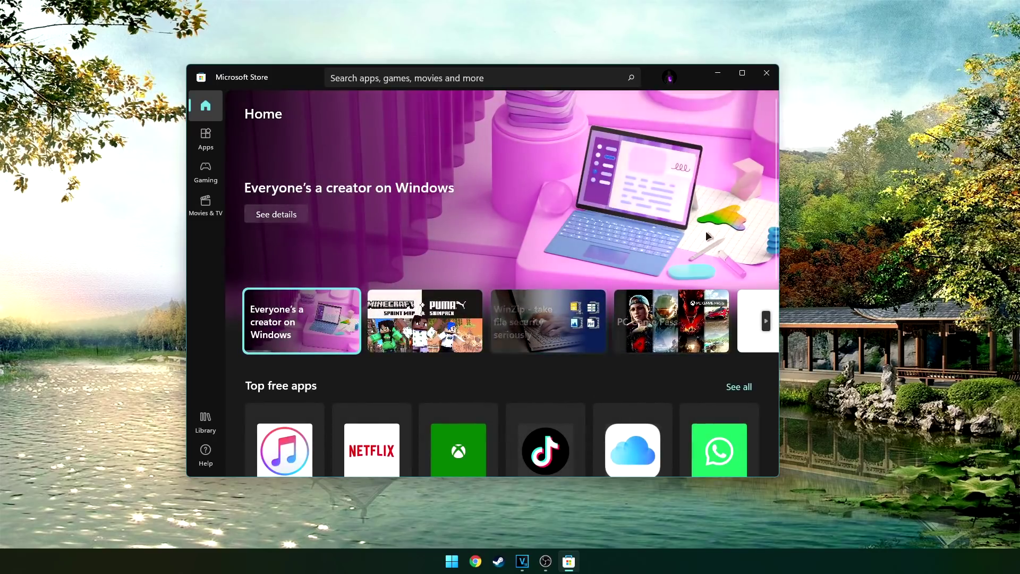
{"action": "scroll", "coordinate": [689, 301], "scroll_direction": "down", "scroll_amount": 7}
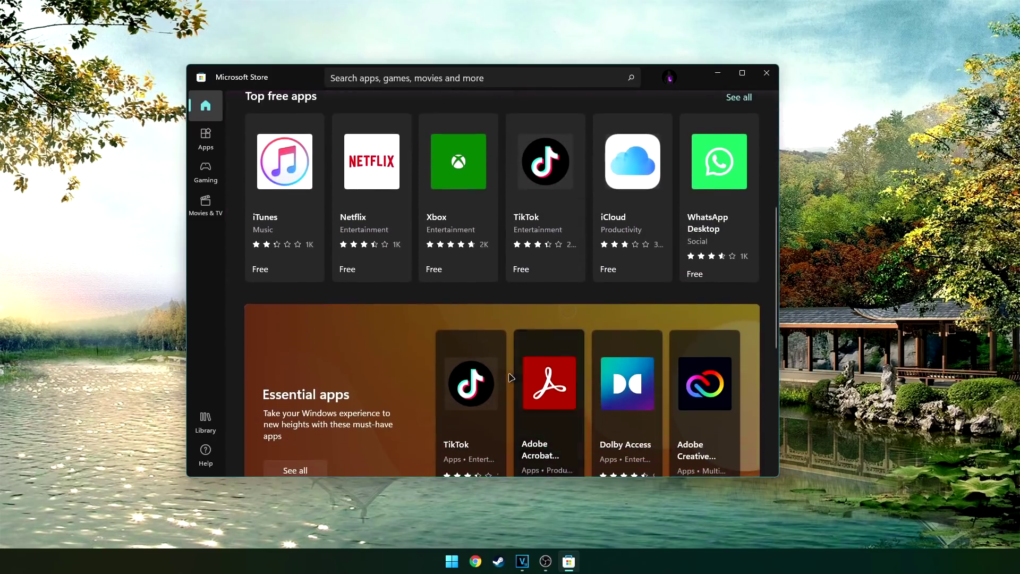
{"action": "scroll", "coordinate": [507, 382], "scroll_direction": "down", "scroll_amount": 8}
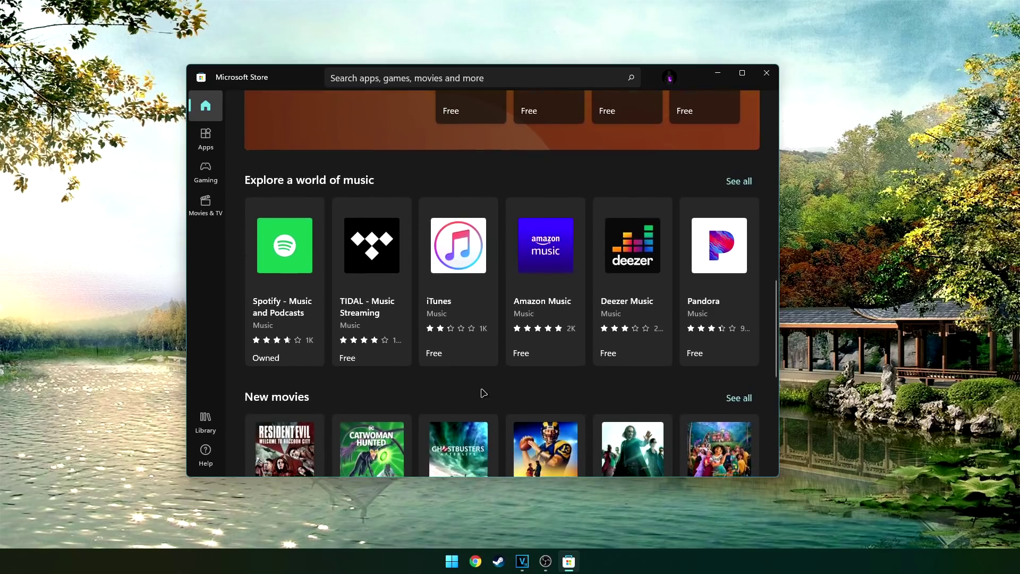
{"action": "scroll", "coordinate": [482, 393], "scroll_direction": "down", "scroll_amount": 3}
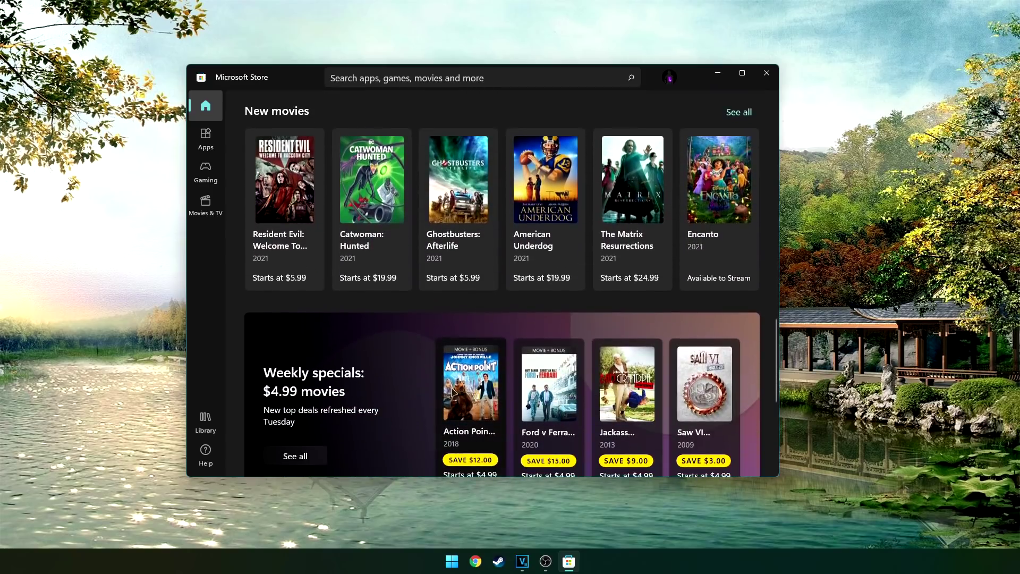
{"action": "left_click", "coordinate": [208, 147]}
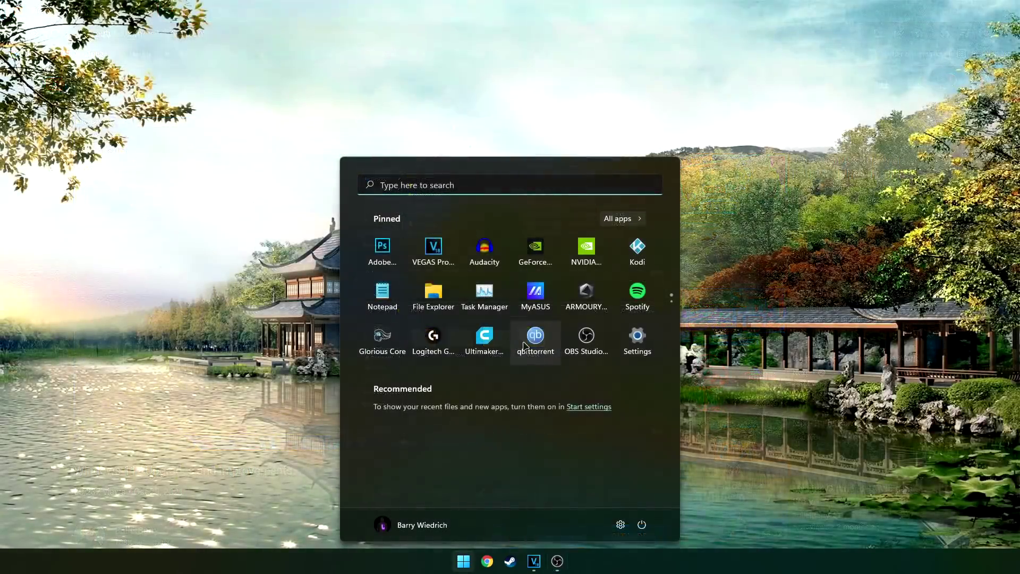
Step: Scroll through the Start menu's All apps list, then launch Settings
{"action": "scroll", "coordinate": [523, 345], "scroll_direction": "down", "scroll_amount": 1}
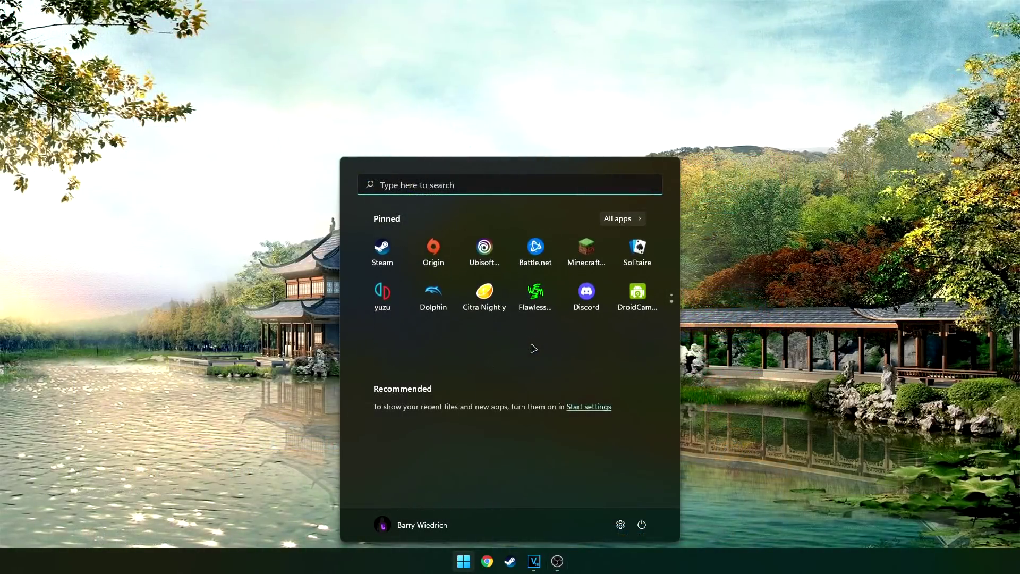
{"action": "left_click", "coordinate": [637, 220]}
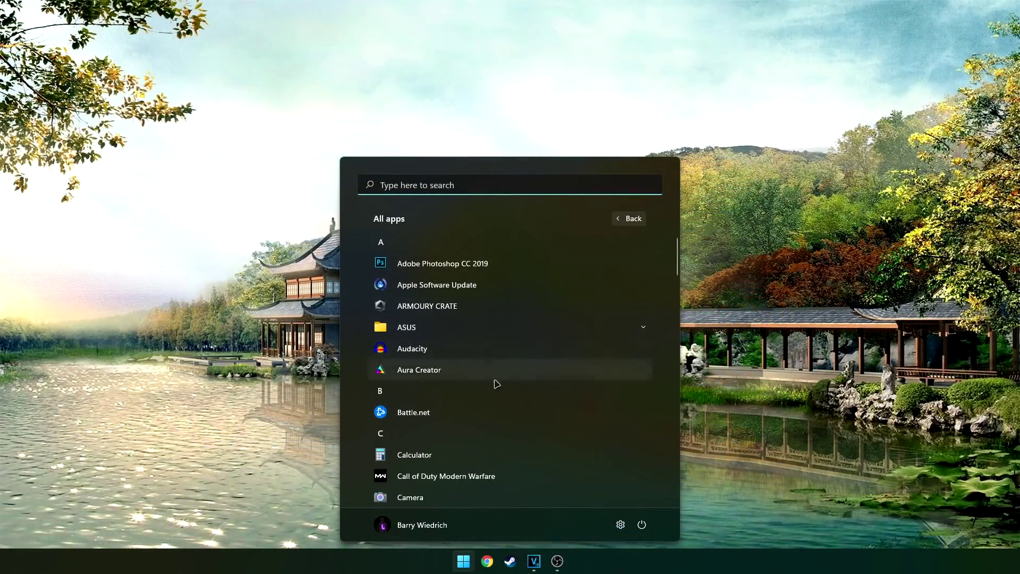
{"action": "scroll", "coordinate": [499, 429], "scroll_direction": "down", "scroll_amount": 8}
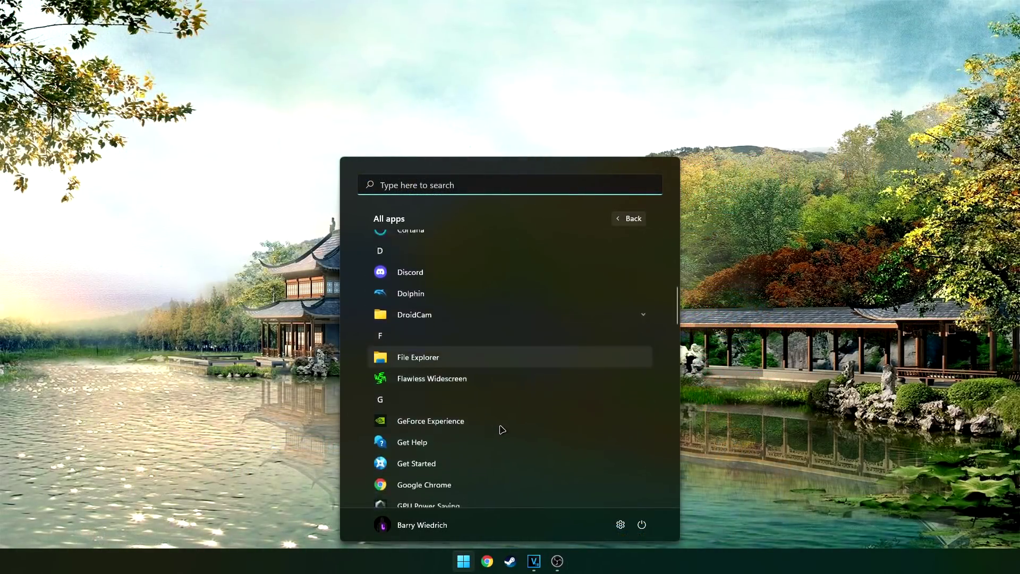
{"action": "scroll", "coordinate": [491, 414], "scroll_direction": "down", "scroll_amount": 6}
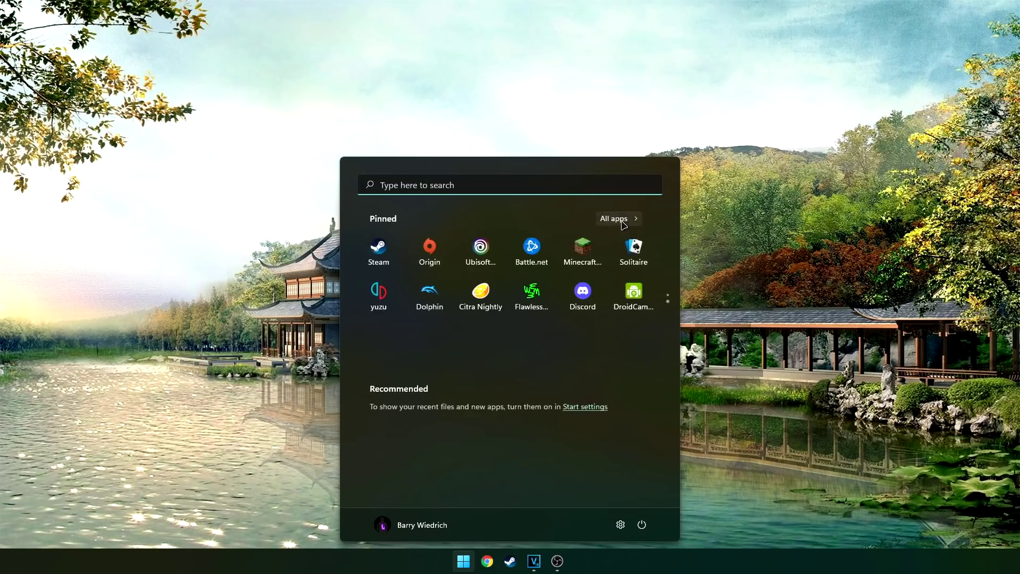
{"action": "scroll", "coordinate": [584, 319], "scroll_direction": "down", "scroll_amount": 1}
{"action": "left_click", "coordinate": [629, 336]}
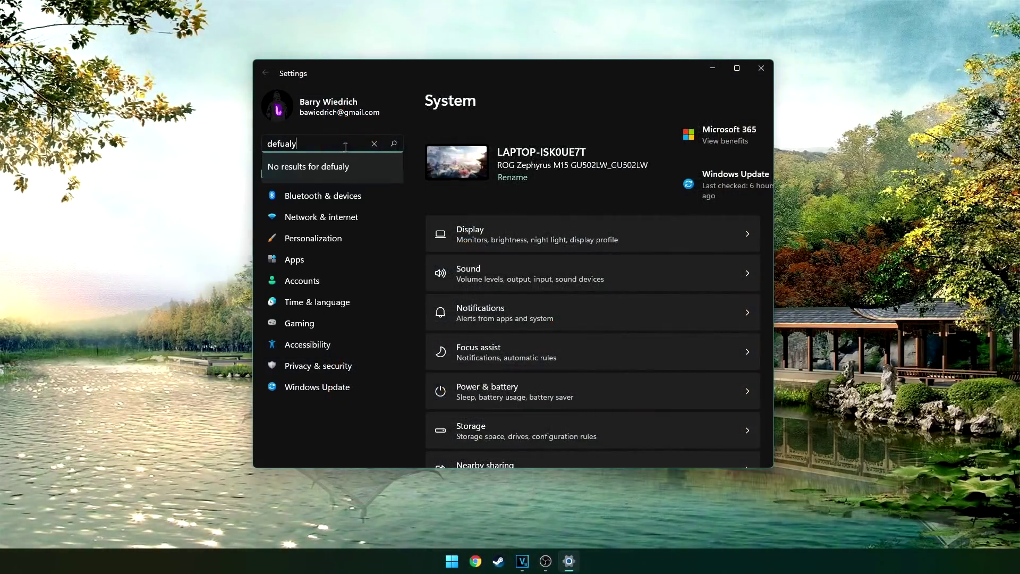
Step: Correct the Settings search to 'default' and open Google Chrome under Default apps
{"action": "key", "text": "BackSpace"}
{"action": "key", "text": "BackSpace"}
{"action": "key", "text": "BackSpace"}
{"action": "key", "text": "BackSpace"}
{"action": "type", "text": "ault"}
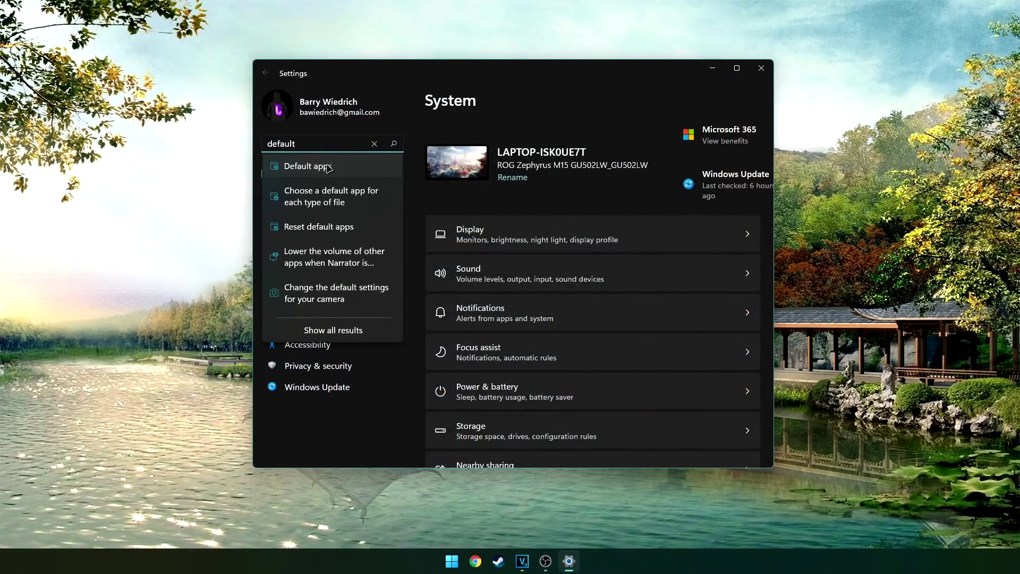
{"action": "left_click", "coordinate": [328, 168]}
{"action": "scroll", "coordinate": [544, 266], "scroll_direction": "down", "scroll_amount": 5}
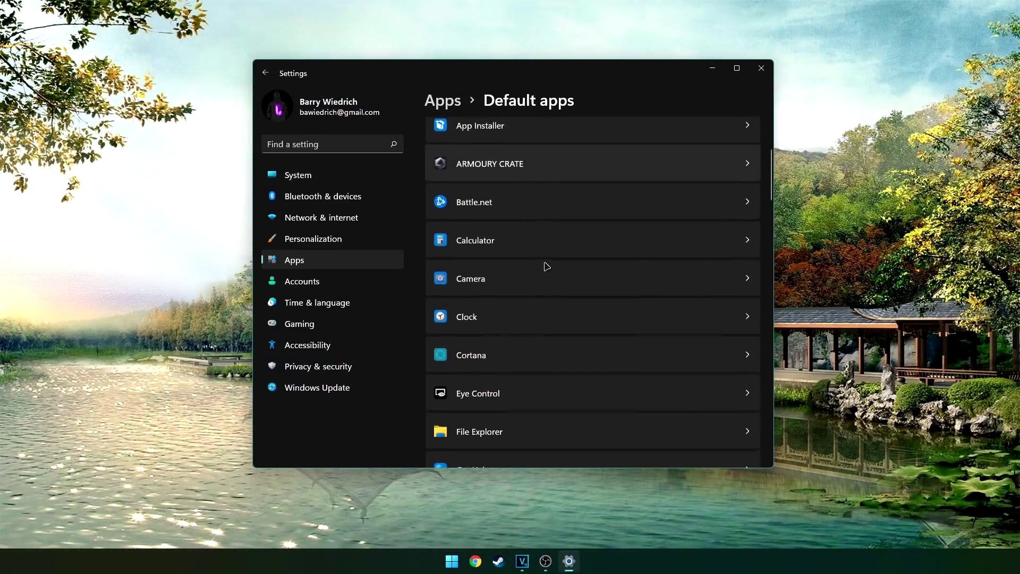
{"action": "scroll", "coordinate": [546, 269], "scroll_direction": "down", "scroll_amount": 2}
{"action": "left_click", "coordinate": [485, 344]}
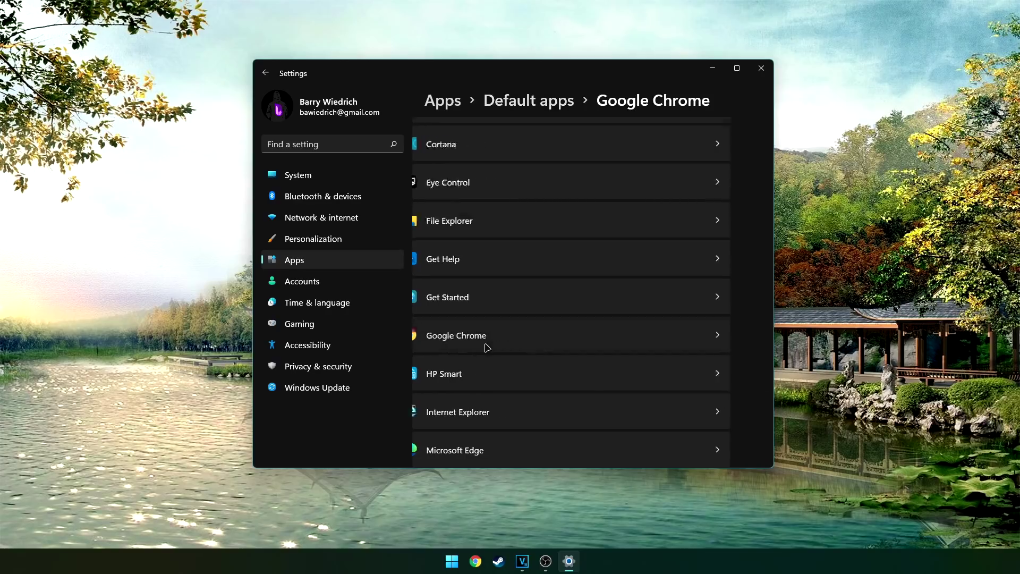
{"action": "scroll", "coordinate": [524, 353], "scroll_direction": "down", "scroll_amount": 7}
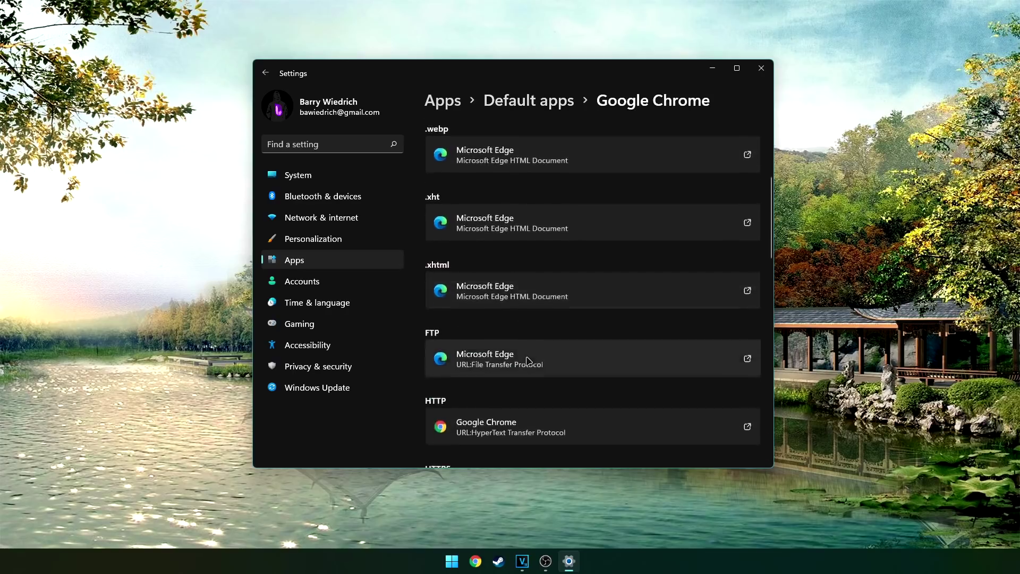
{"action": "scroll", "coordinate": [547, 351], "scroll_direction": "up", "scroll_amount": 7}
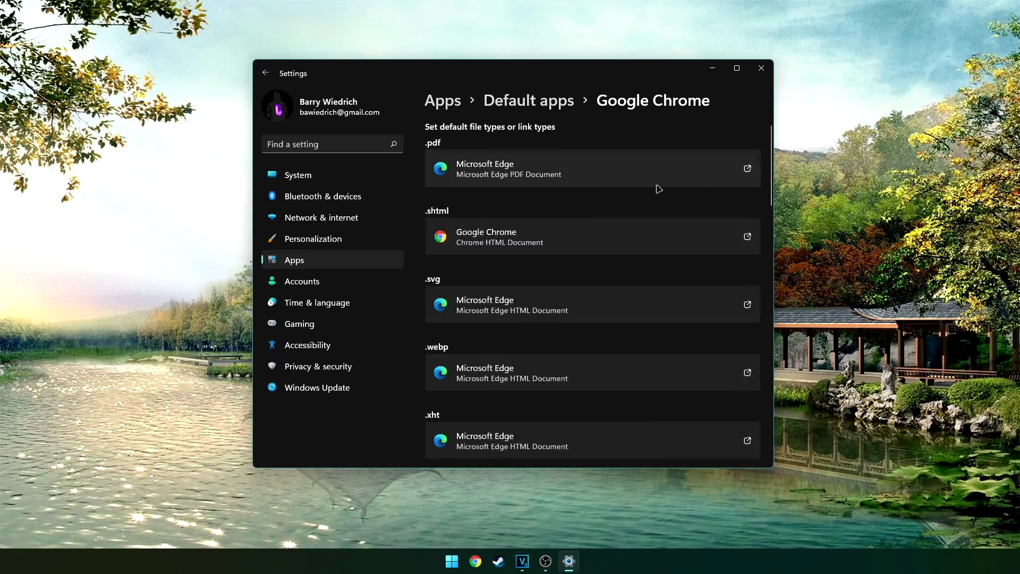
Step: Make Google Chrome the default app for .pdf and .svg files
{"action": "left_click", "coordinate": [734, 174]}
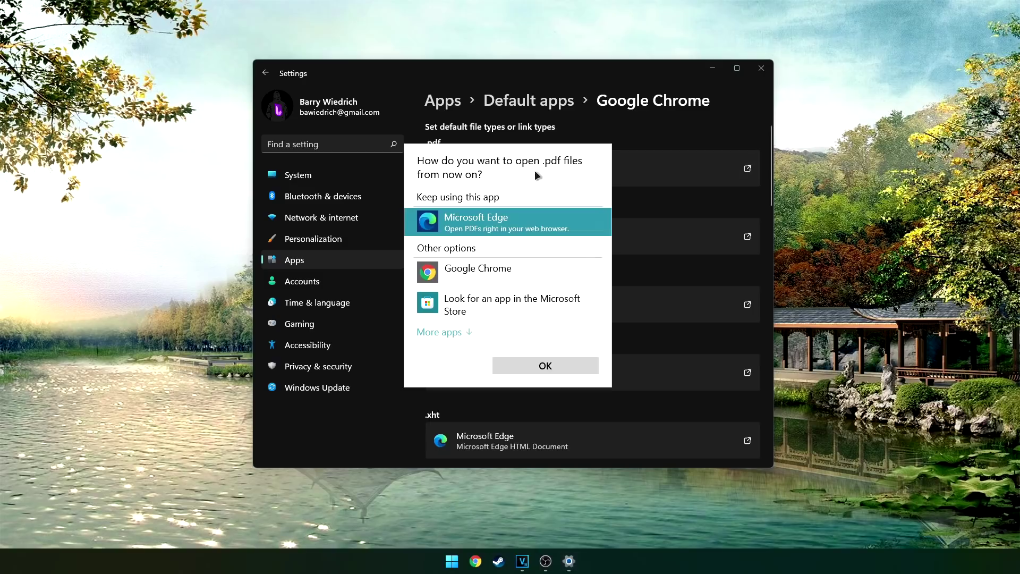
{"action": "left_click", "coordinate": [462, 275]}
{"action": "left_click", "coordinate": [560, 366]}
{"action": "scroll", "coordinate": [512, 238], "scroll_direction": "down", "scroll_amount": 1}
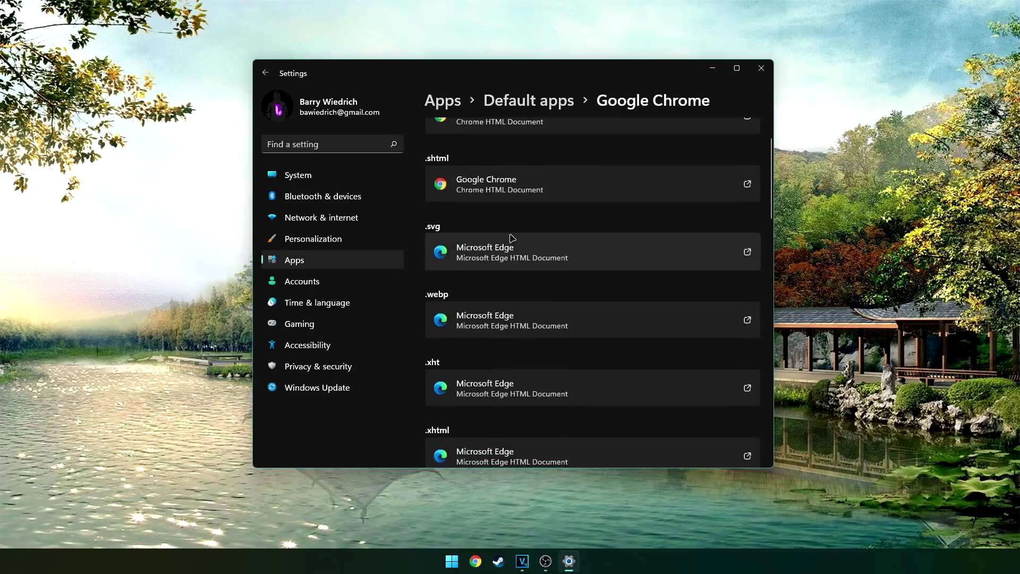
{"action": "left_click", "coordinate": [523, 259]}
{"action": "left_click", "coordinate": [467, 295]}
{"action": "left_click", "coordinate": [547, 398]}
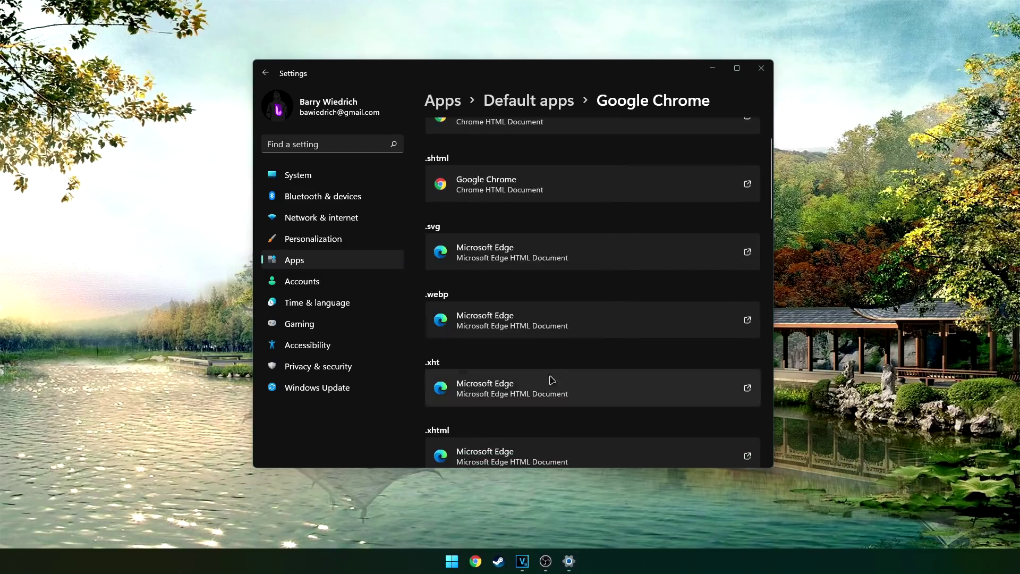
{"action": "scroll", "coordinate": [528, 301], "scroll_direction": "down", "scroll_amount": 1}
{"action": "scroll", "coordinate": [485, 255], "scroll_direction": "up", "scroll_amount": 1}
{"action": "key", "text": "super"}
Step: Launch Edge, apply its recommended browser settings, then revisit the .htm default
{"action": "type", "text": "edge"}
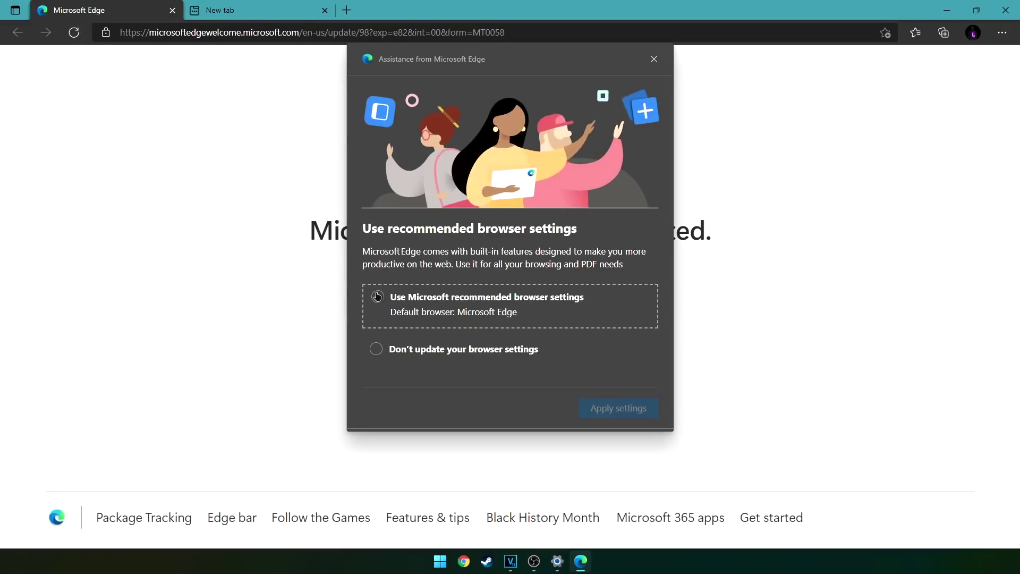
{"action": "left_click", "coordinate": [619, 409]}
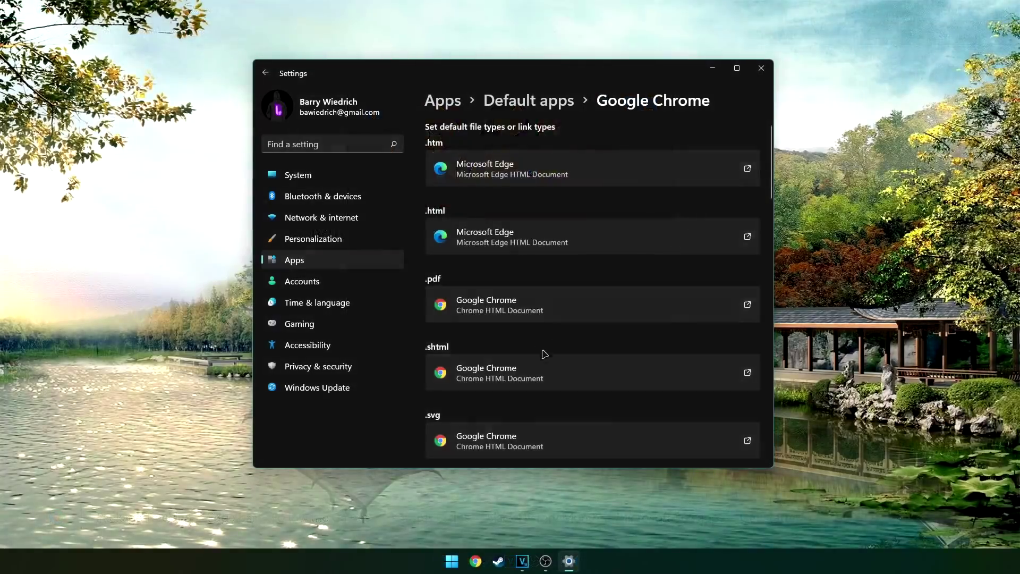
{"action": "scroll", "coordinate": [541, 367], "scroll_direction": "down", "scroll_amount": 5}
{"action": "scroll", "coordinate": [541, 367], "scroll_direction": "down", "scroll_amount": 5}
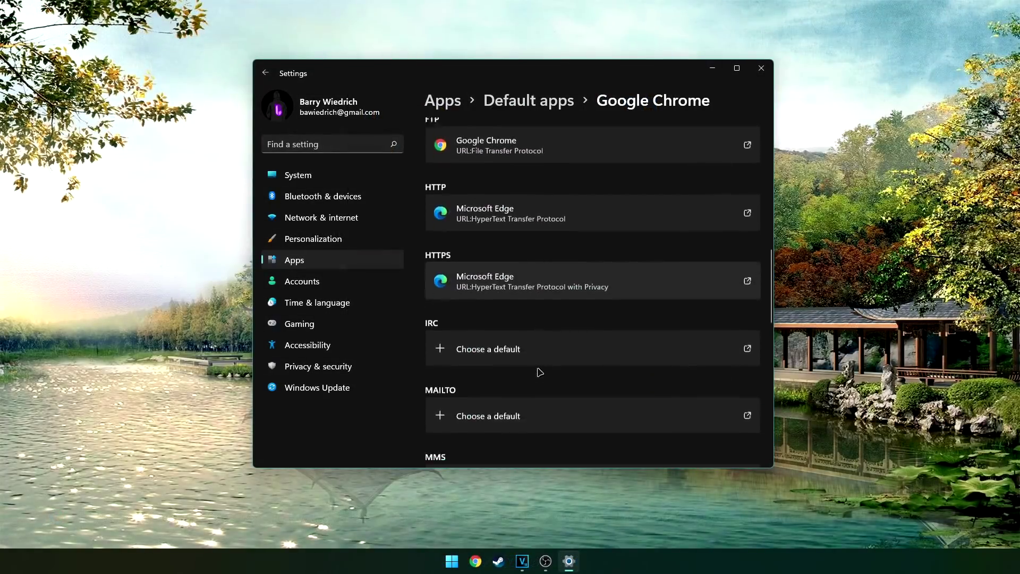
{"action": "scroll", "coordinate": [540, 372], "scroll_direction": "up", "scroll_amount": 10}
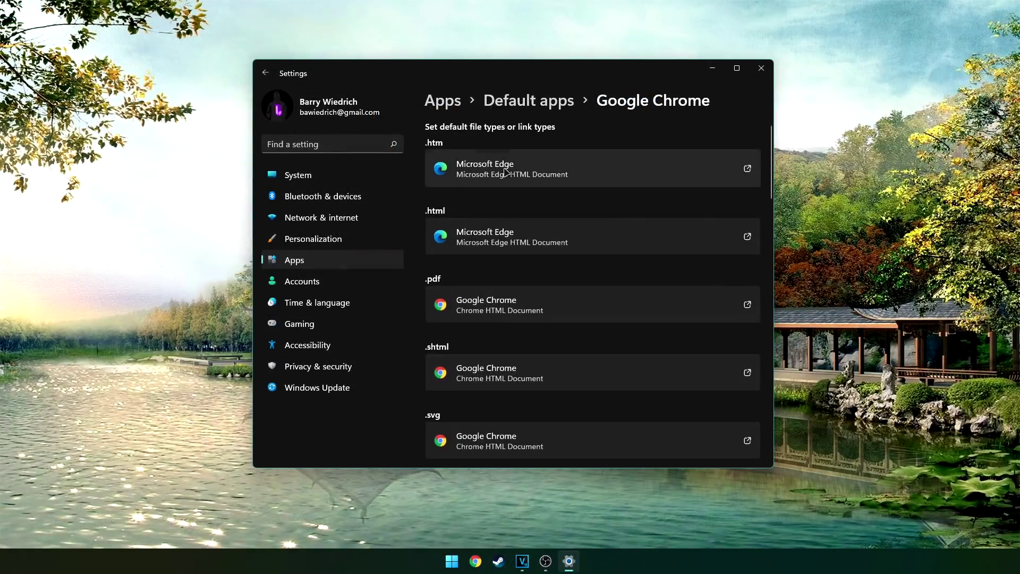
{"action": "left_click", "coordinate": [504, 172]}
{"action": "left_click", "coordinate": [460, 278]}
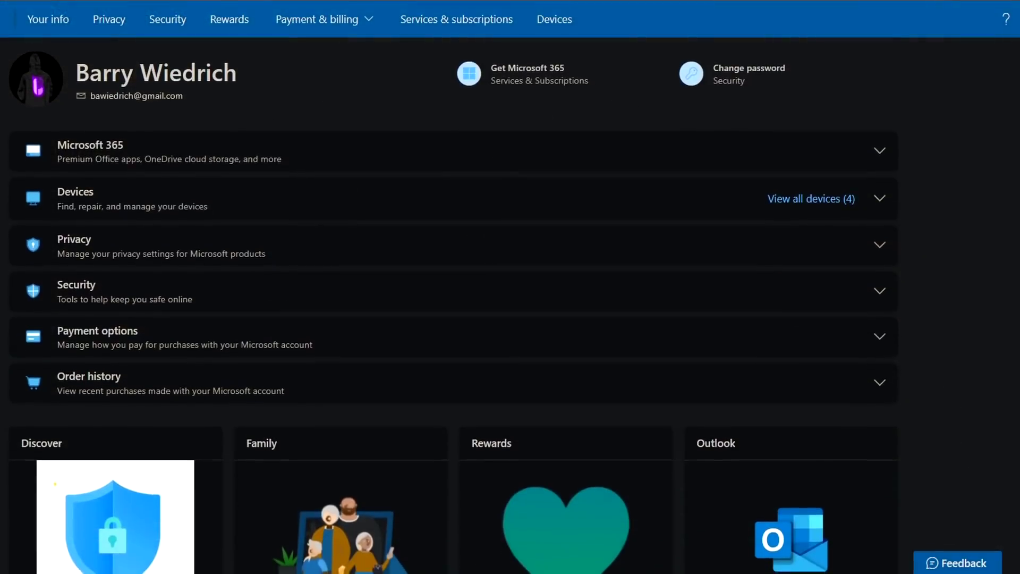
{"action": "scroll", "coordinate": [452, 313], "scroll_direction": "down", "scroll_amount": 2}
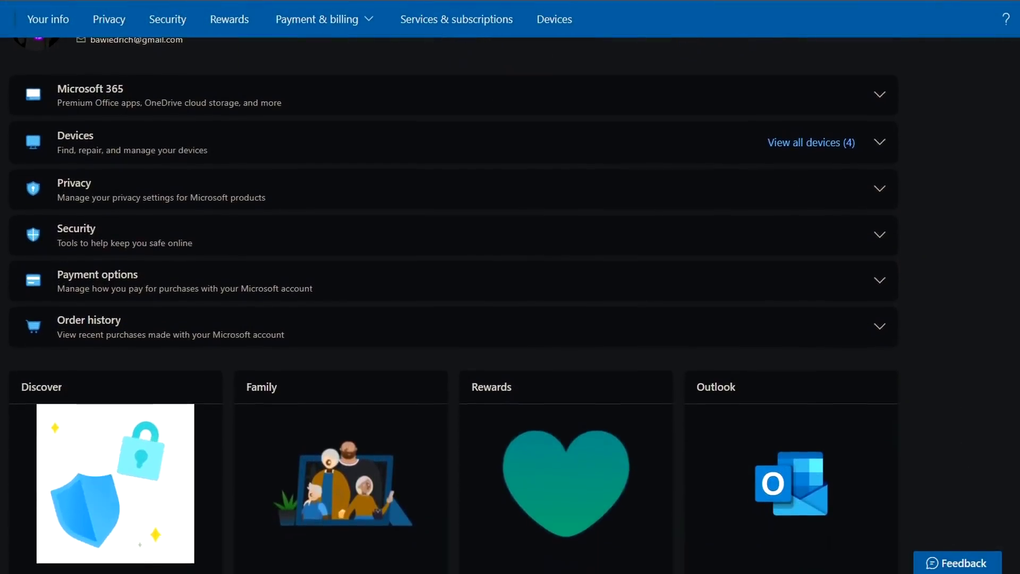
{"action": "scroll", "coordinate": [453, 312], "scroll_direction": "down", "scroll_amount": 2}
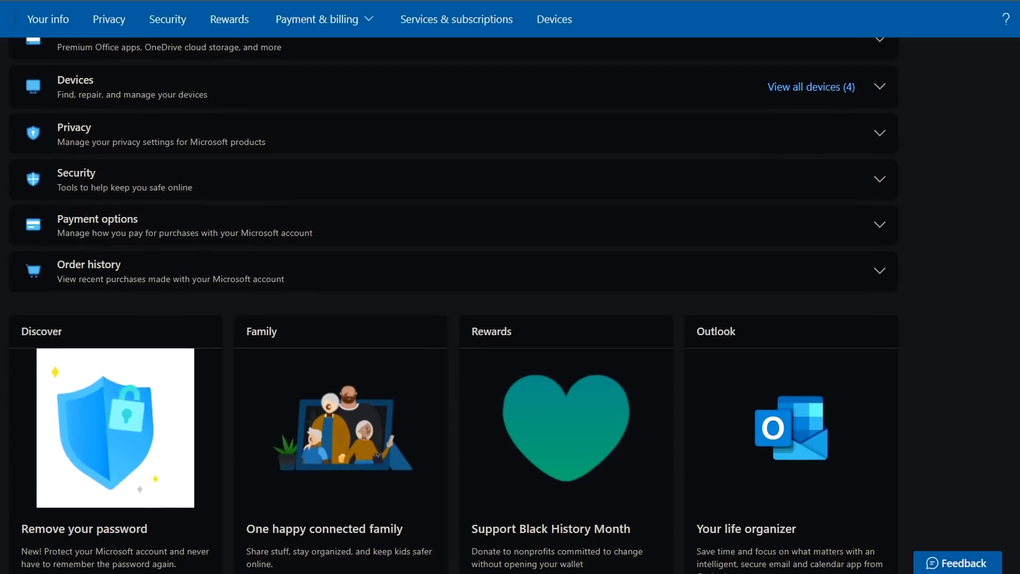
{"action": "scroll", "coordinate": [453, 313], "scroll_direction": "down", "scroll_amount": 2}
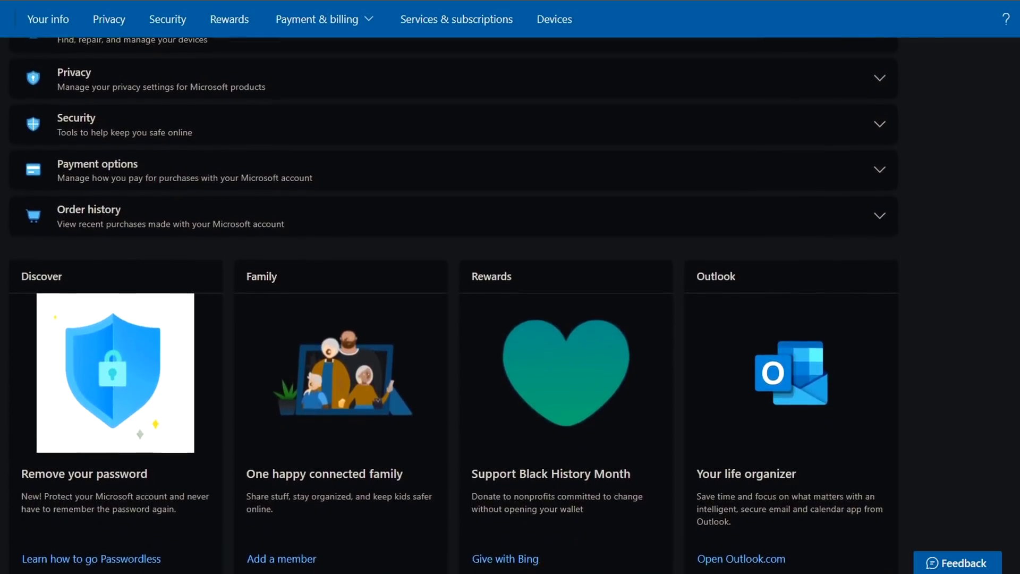
{"action": "scroll", "coordinate": [453, 312], "scroll_direction": "down", "scroll_amount": 2}
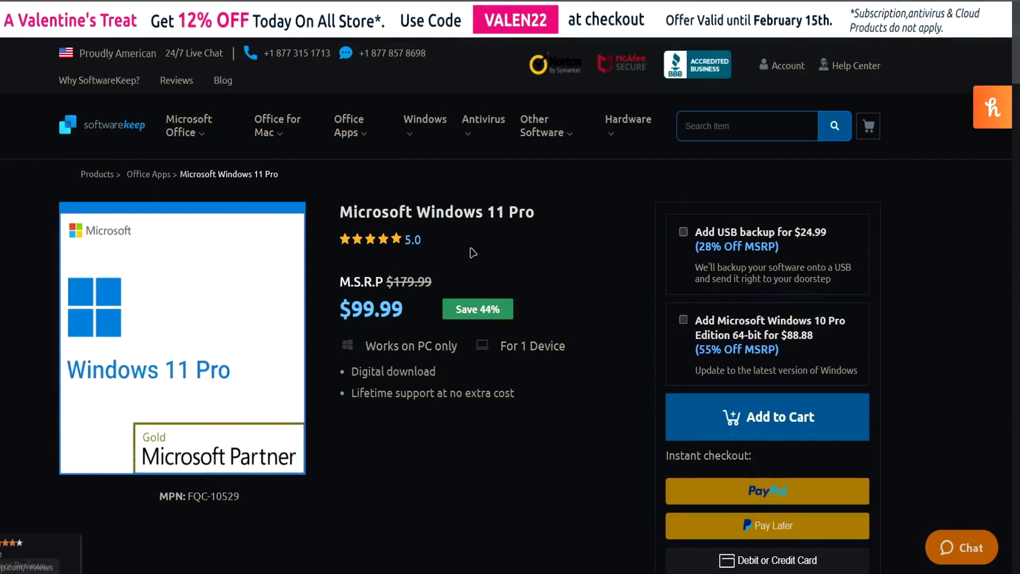
{"action": "scroll", "coordinate": [531, 292], "scroll_direction": "down", "scroll_amount": 4}
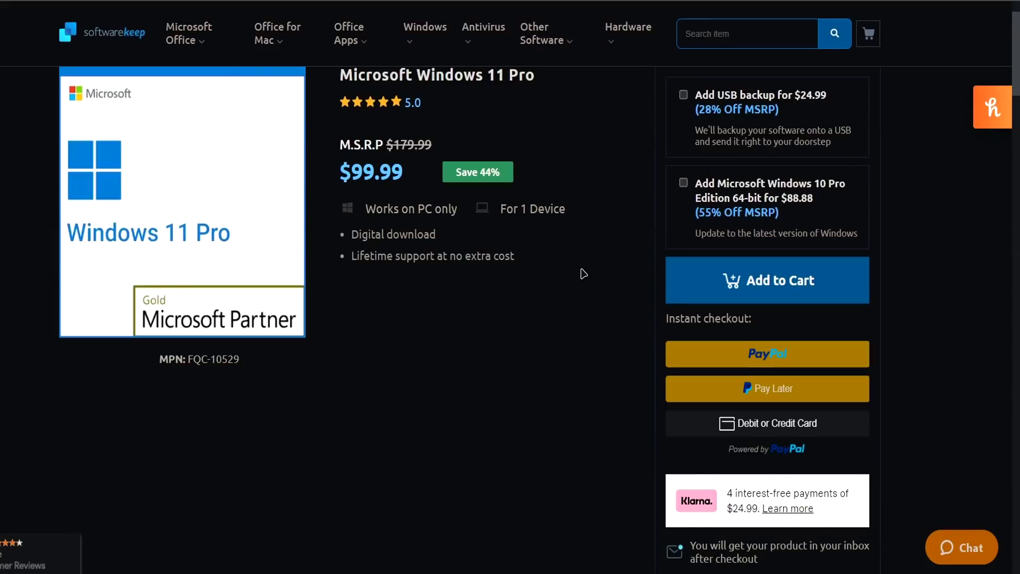
{"action": "scroll", "coordinate": [555, 295], "scroll_direction": "down", "scroll_amount": 4}
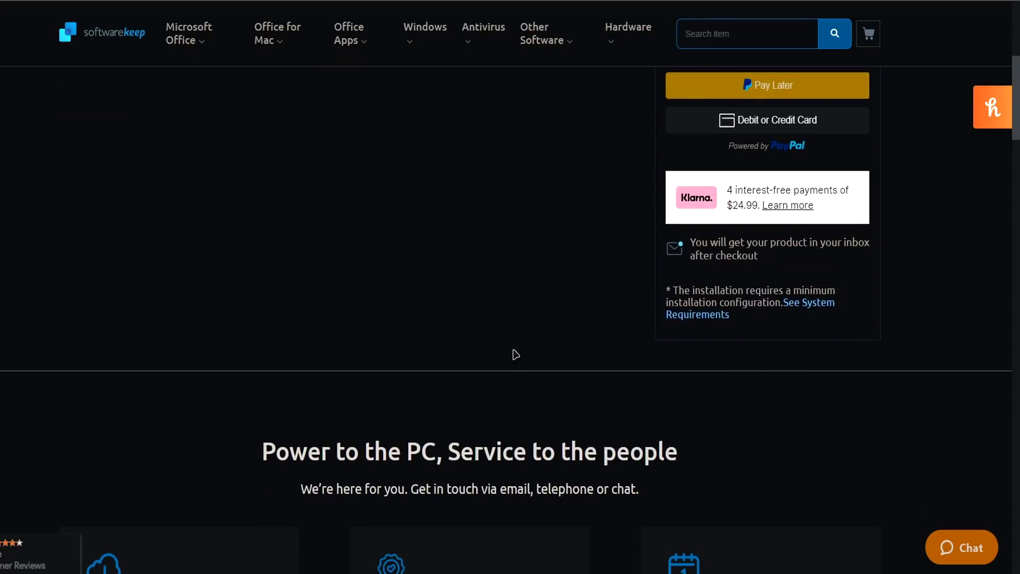
{"action": "scroll", "coordinate": [516, 354], "scroll_direction": "down", "scroll_amount": 6}
{"action": "scroll", "coordinate": [310, 350], "scroll_direction": "down", "scroll_amount": 2}
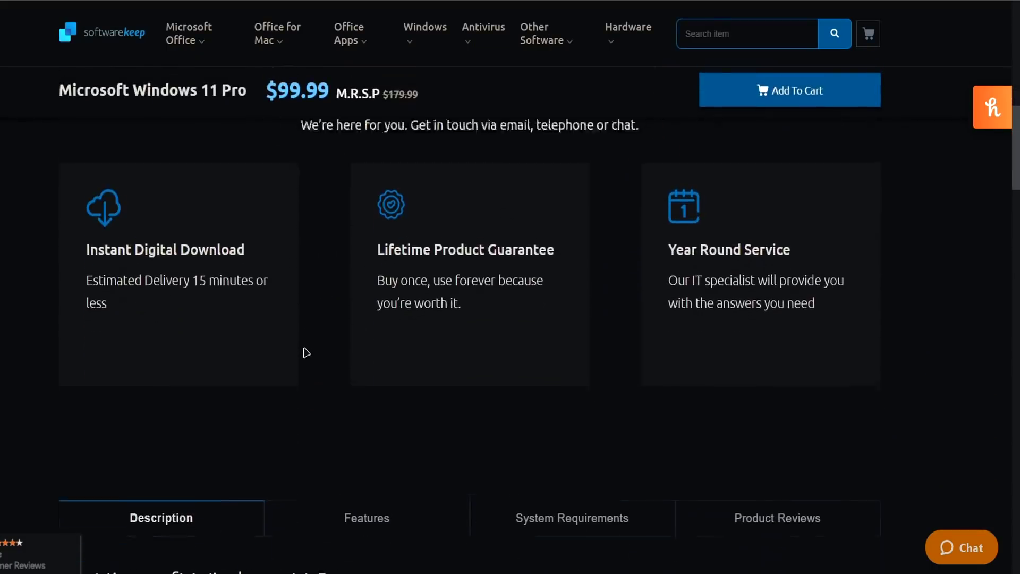
{"action": "scroll", "coordinate": [480, 353], "scroll_direction": "down", "scroll_amount": 4}
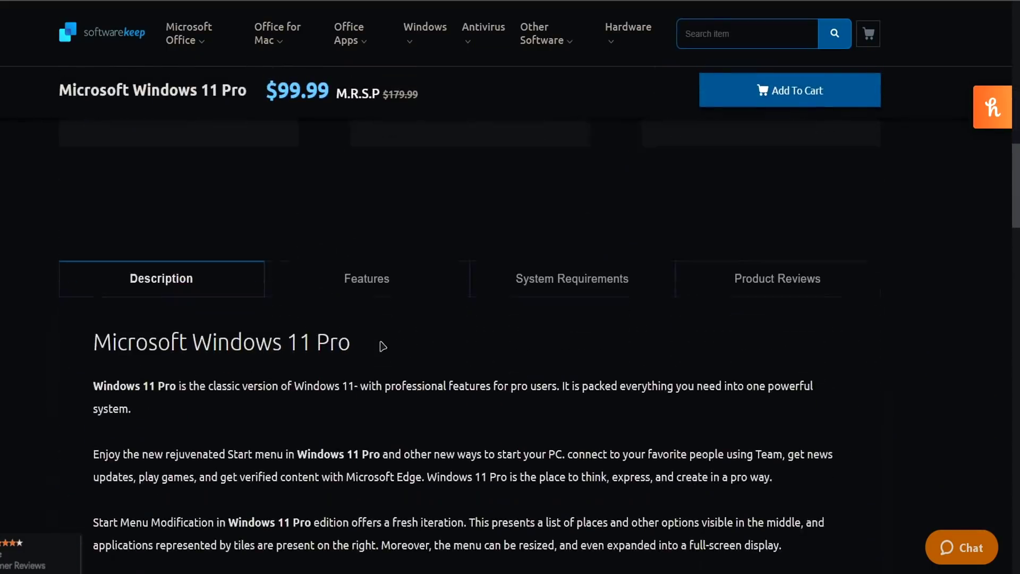
{"action": "scroll", "coordinate": [278, 357], "scroll_direction": "down", "scroll_amount": 2}
{"action": "scroll", "coordinate": [296, 360], "scroll_direction": "down", "scroll_amount": 14}
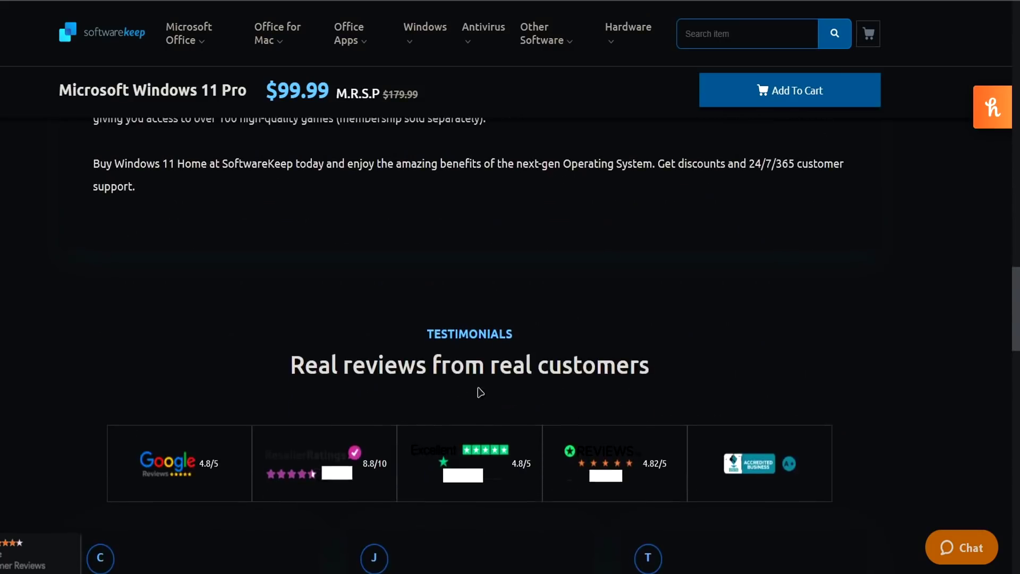
{"action": "scroll", "coordinate": [460, 399], "scroll_direction": "up", "scroll_amount": 20}
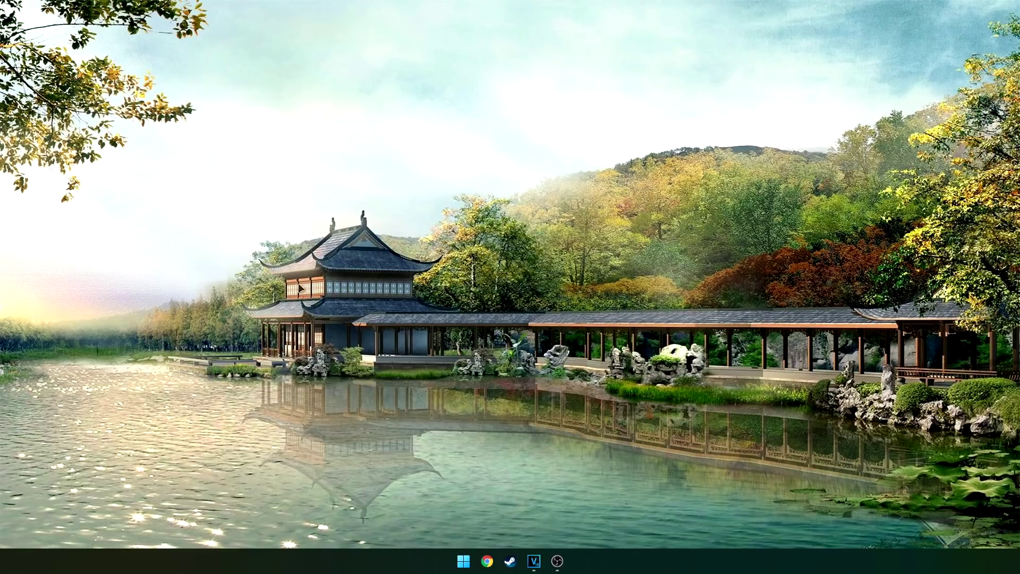
Step: Open Taskbar settings from the taskbar's context menu, review it, and close it
{"action": "right_click", "coordinate": [437, 555]}
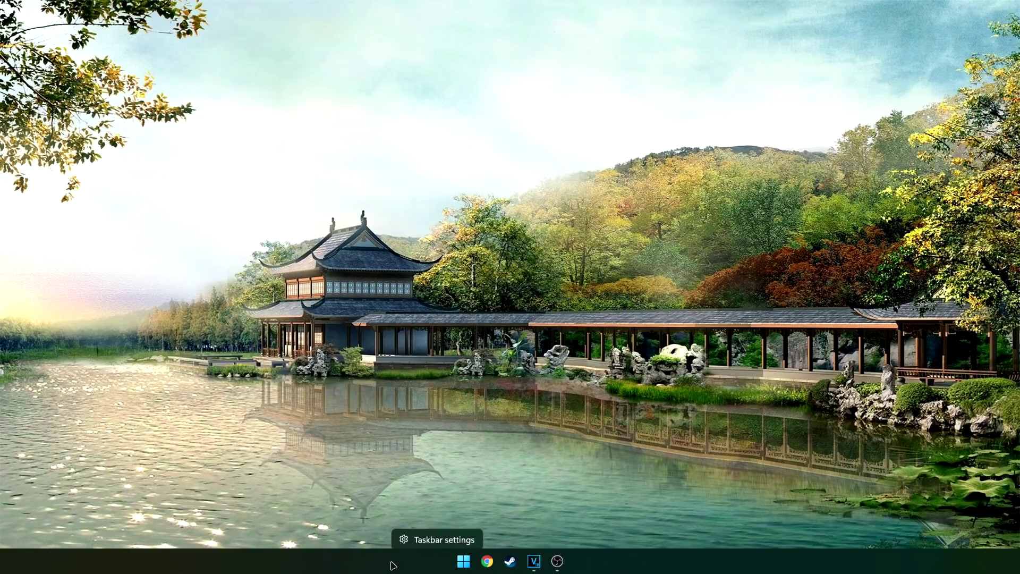
{"action": "left_click", "coordinate": [436, 538]}
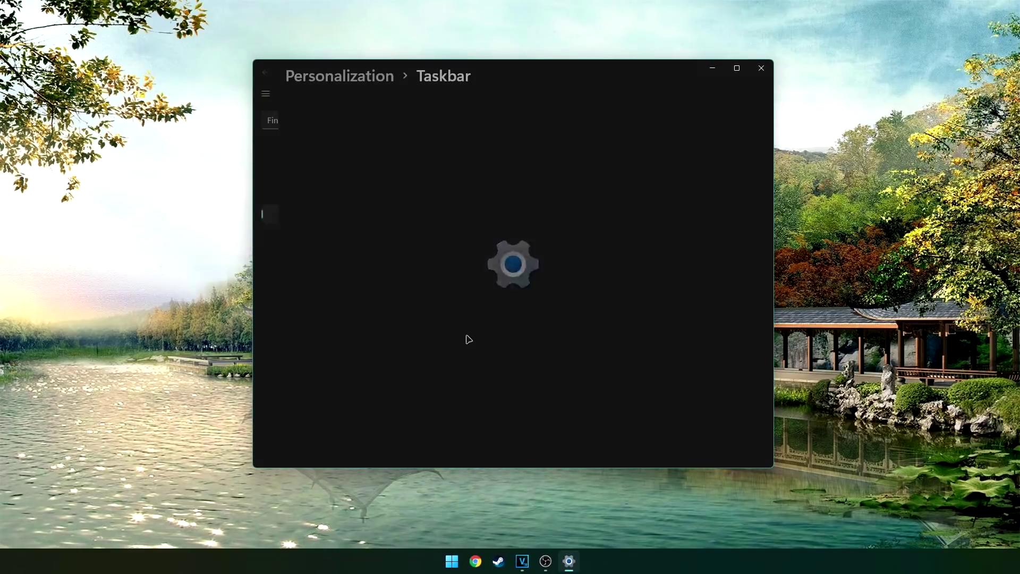
{"action": "scroll", "coordinate": [588, 367], "scroll_direction": "down", "scroll_amount": 2}
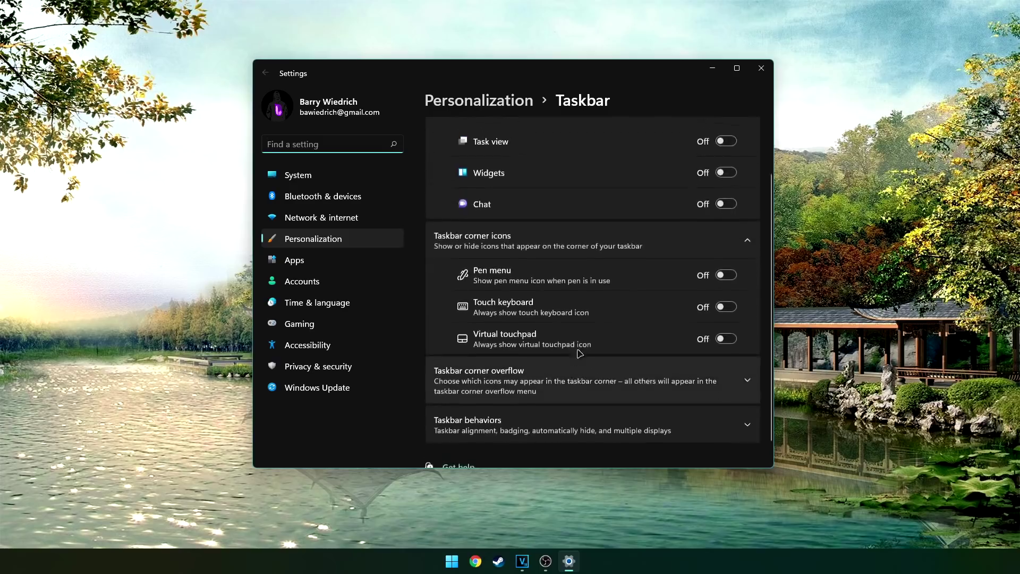
{"action": "scroll", "coordinate": [576, 353], "scroll_direction": "up", "scroll_amount": 2}
{"action": "left_click", "coordinate": [761, 67]}
Step: Launch Task Manager from Start, look it over, and close it
{"action": "left_click", "coordinate": [463, 561]}
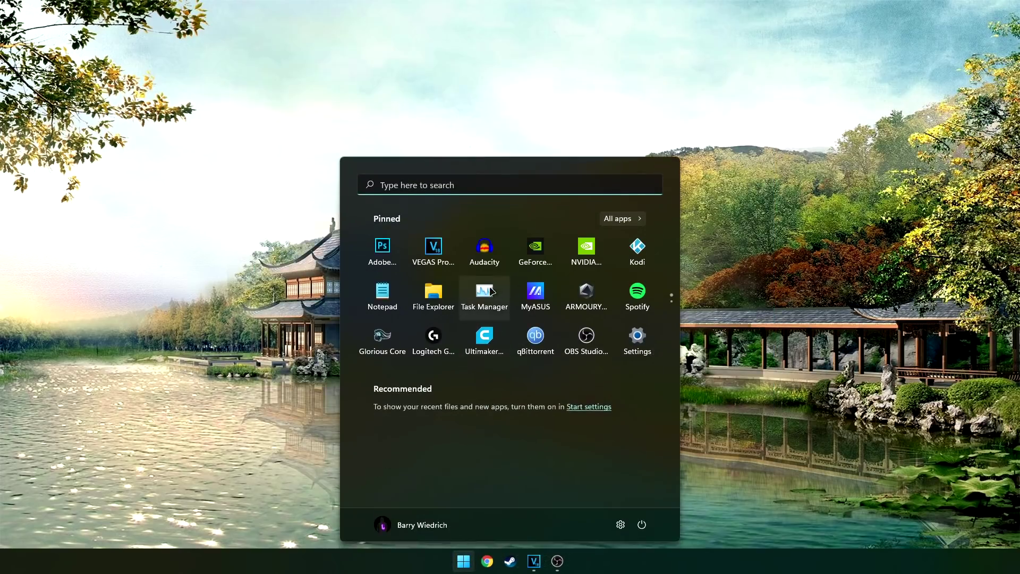
{"action": "left_click", "coordinate": [484, 293]}
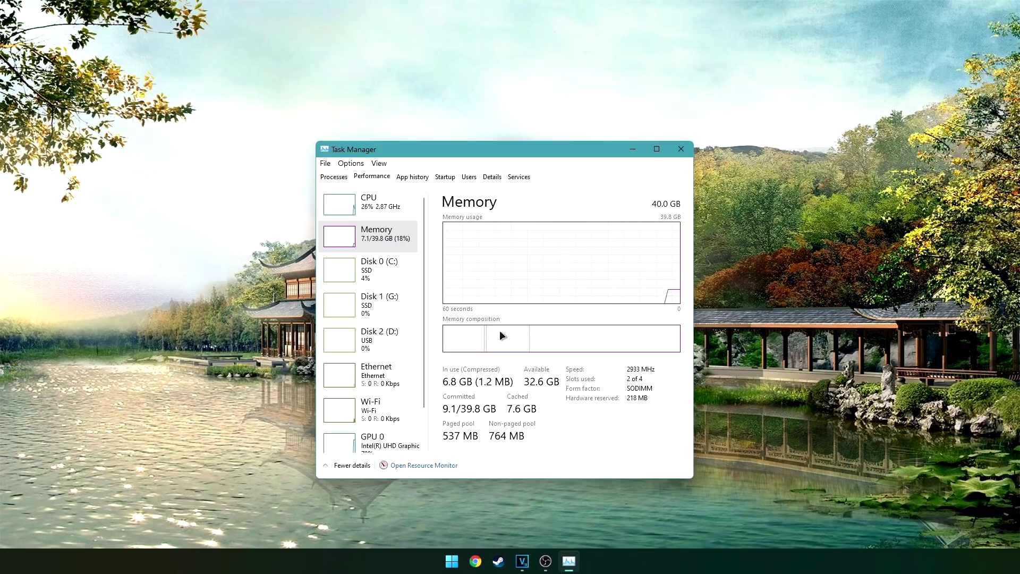
{"action": "scroll", "coordinate": [392, 353], "scroll_direction": "down", "scroll_amount": 2}
{"action": "scroll", "coordinate": [382, 351], "scroll_direction": "up", "scroll_amount": 2}
{"action": "left_click", "coordinate": [673, 153]}
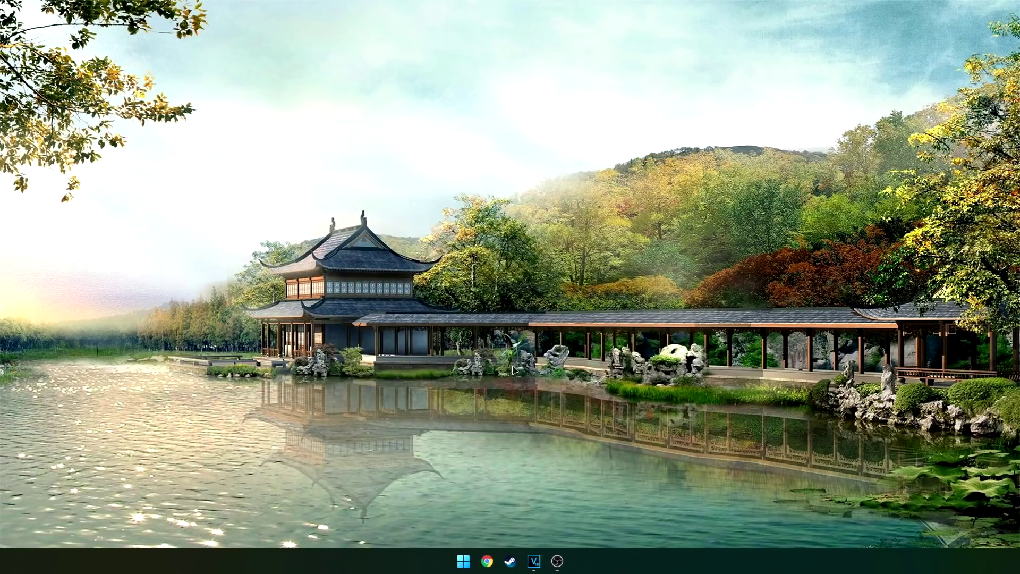
Step: Reopen Taskbar settings from the taskbar's context menu and scroll through it
{"action": "right_click", "coordinate": [393, 561]}
{"action": "left_click", "coordinate": [432, 537]}
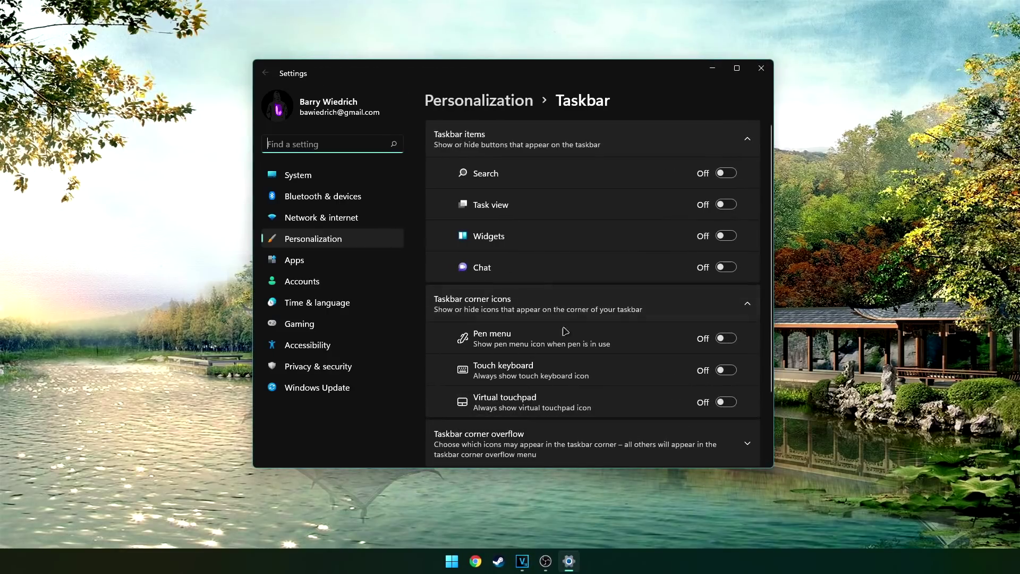
{"action": "scroll", "coordinate": [548, 244], "scroll_direction": "down", "scroll_amount": 1}
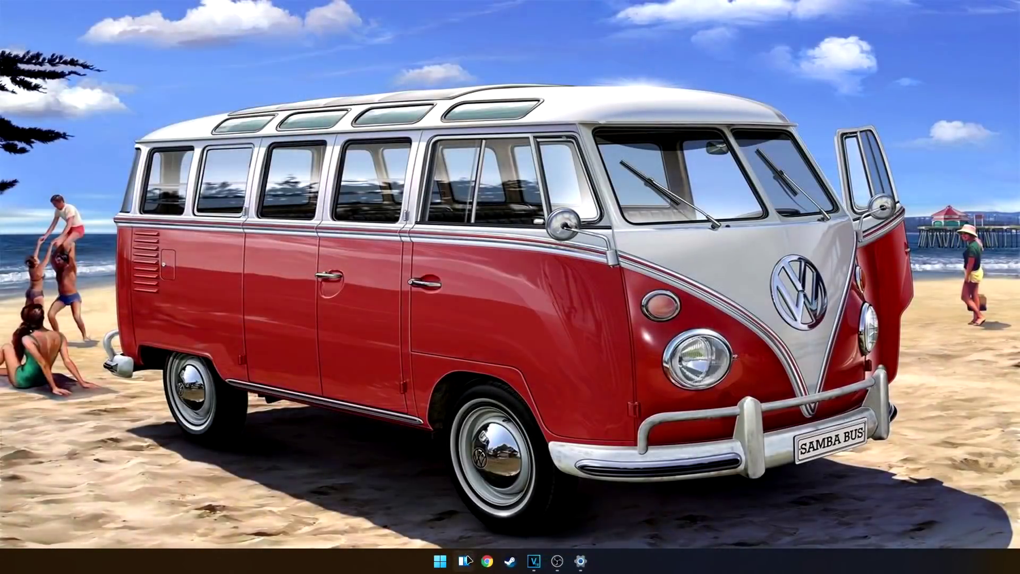
Step: Open the Widgets board with Win+W and scroll down through its news cards
{"action": "key", "text": "super+w"}
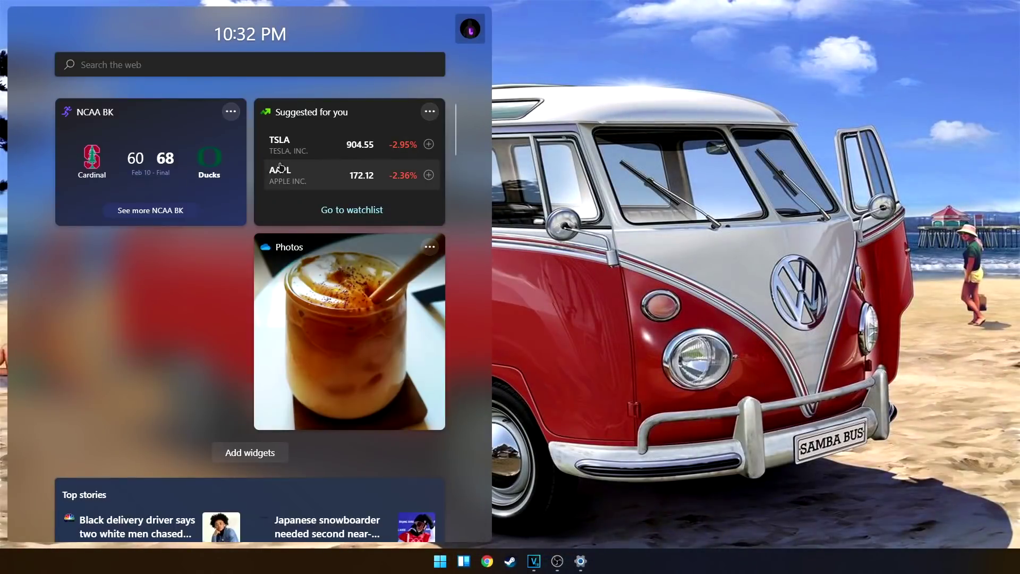
{"action": "scroll", "coordinate": [238, 254], "scroll_direction": "down", "scroll_amount": 10}
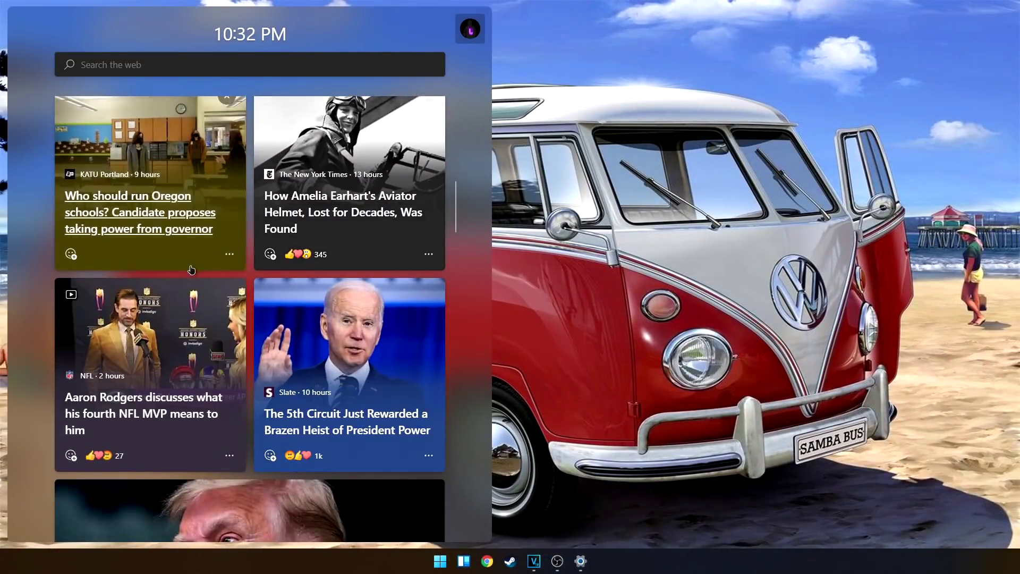
{"action": "scroll", "coordinate": [260, 241], "scroll_direction": "down", "scroll_amount": 9}
{"action": "scroll", "coordinate": [244, 352], "scroll_direction": "down", "scroll_amount": 5}
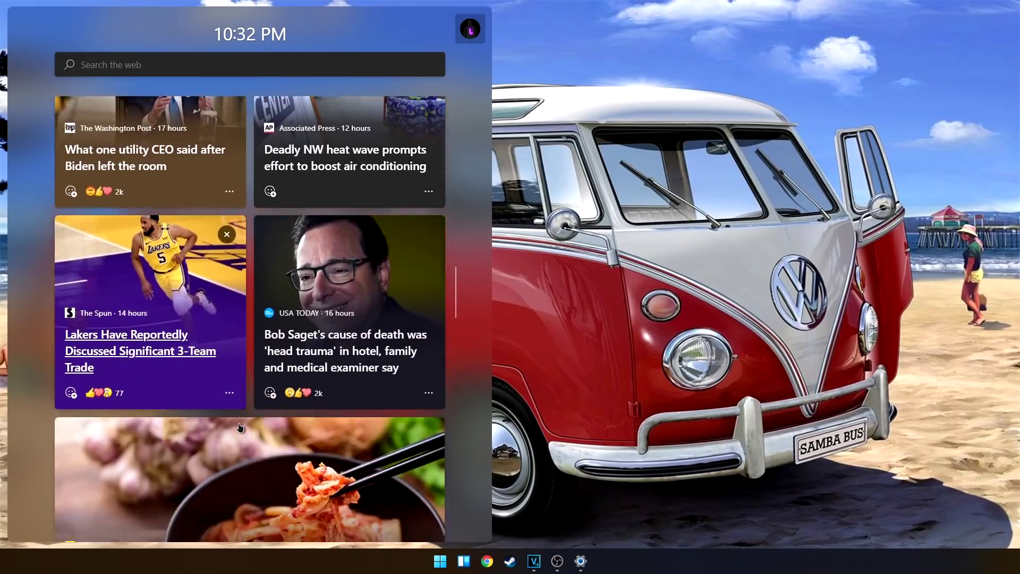
{"action": "left_click_drag", "start_coordinate": [457, 302], "coordinate": [453, 419]}
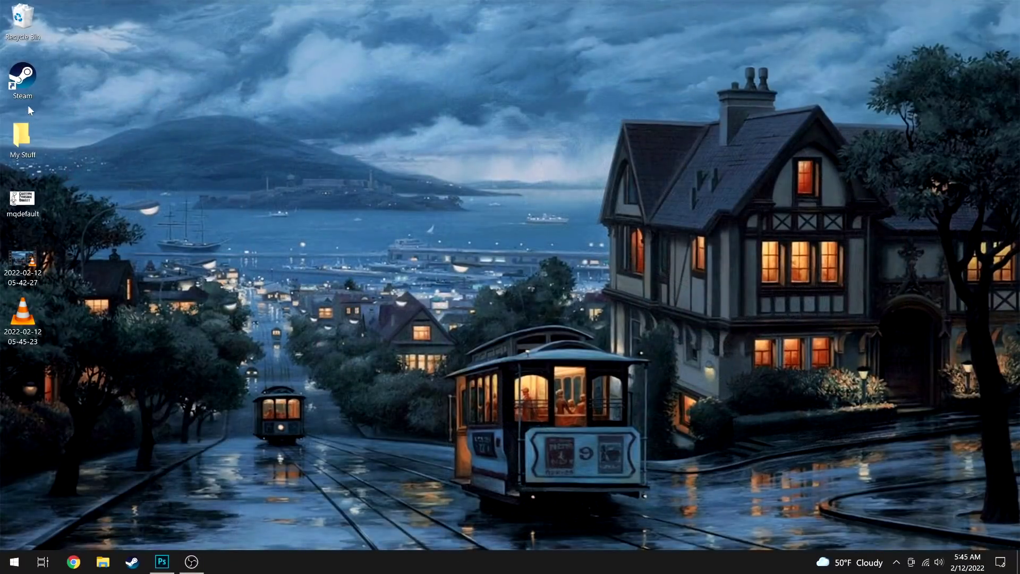
Step: Open This PC with Win+E, minimize it, and drop mqdefault onto Photoshop
{"action": "mouse_move", "coordinate": [37, 191]}
{"action": "left_mouse_down"}
{"action": "mouse_move", "coordinate": [46, 182]}
{"action": "mouse_move", "coordinate": [37, 193]}
{"action": "left_mouse_up"}
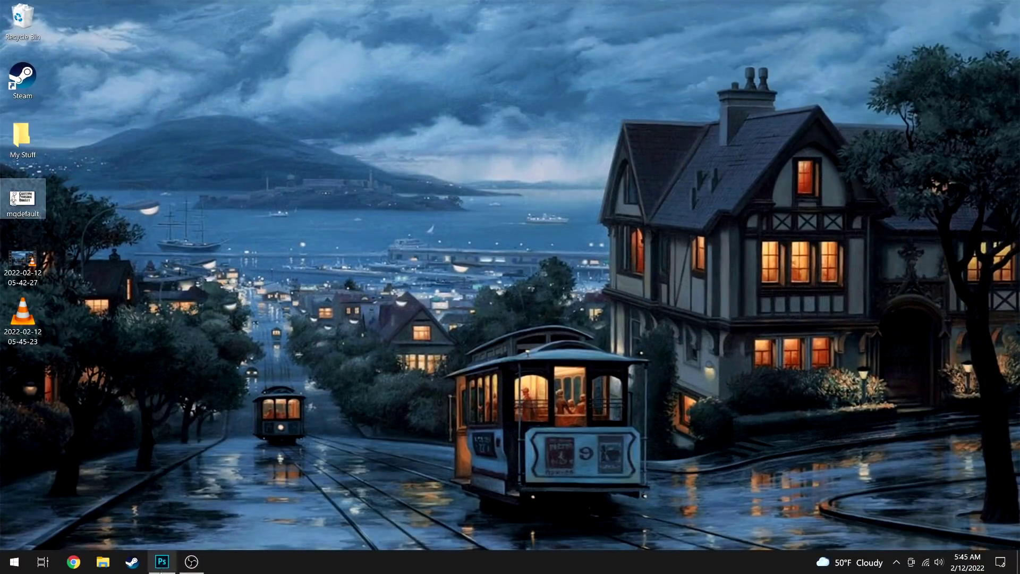
{"action": "key", "text": "super+e"}
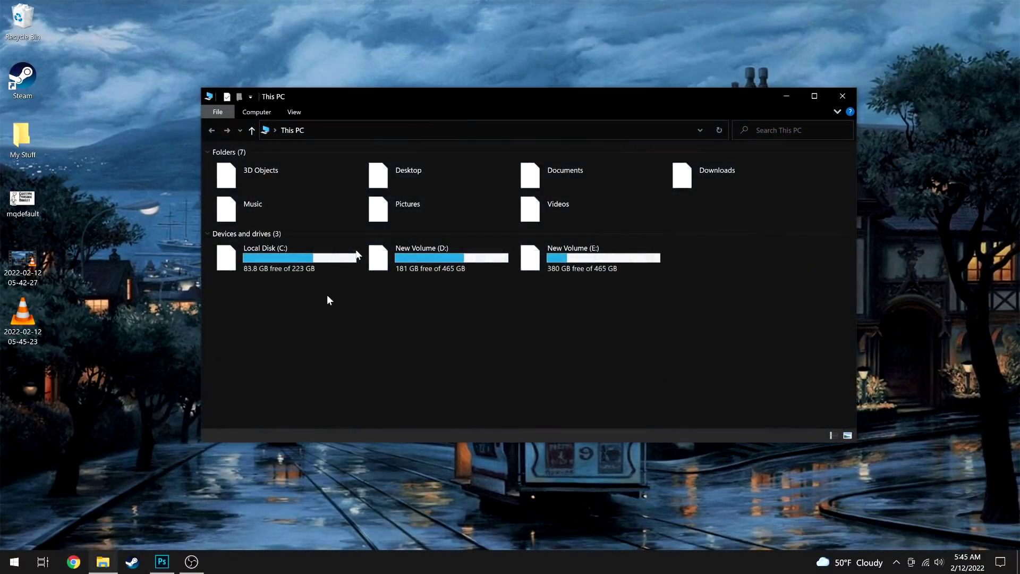
{"action": "left_click", "coordinate": [786, 96]}
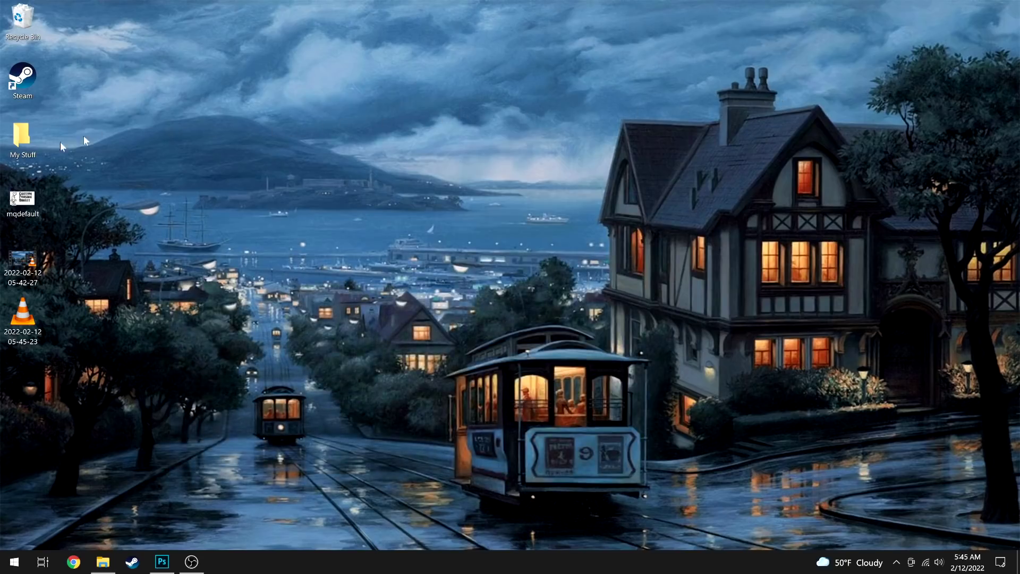
{"action": "left_click_drag", "start_coordinate": [22, 211], "coordinate": [74, 150]}
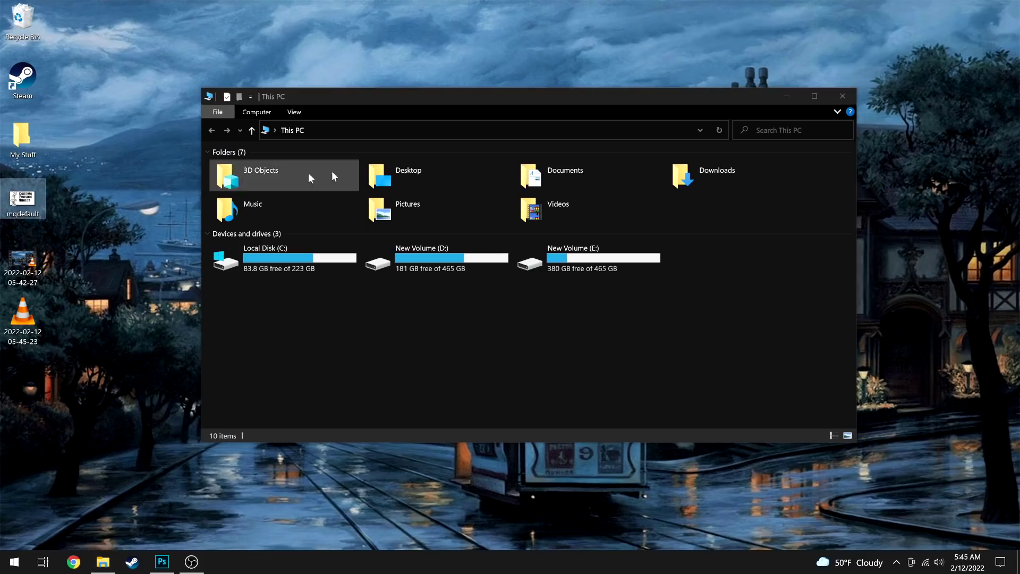
{"action": "left_click", "coordinate": [794, 94]}
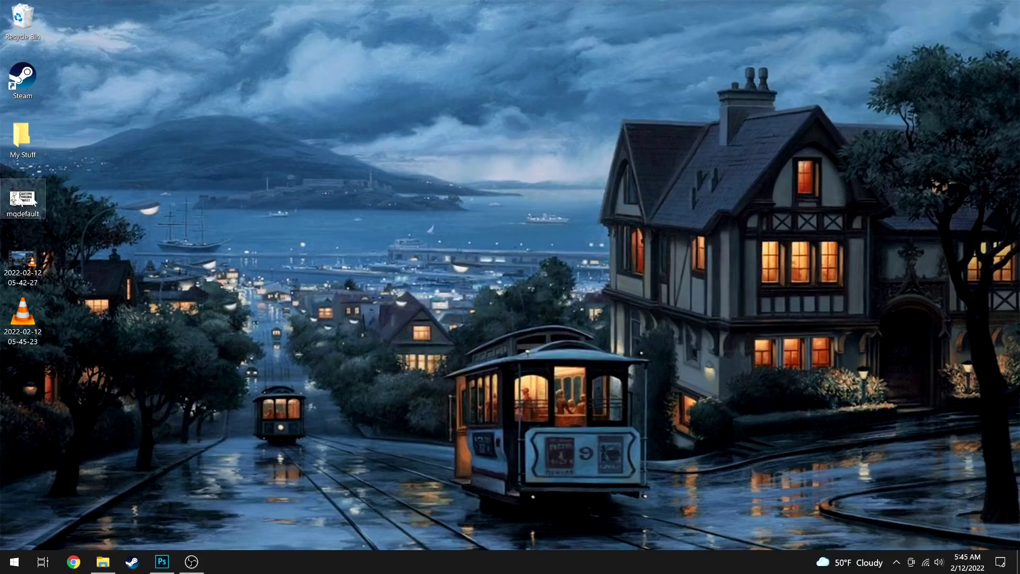
{"action": "left_click_drag", "start_coordinate": [23, 200], "coordinate": [171, 327]}
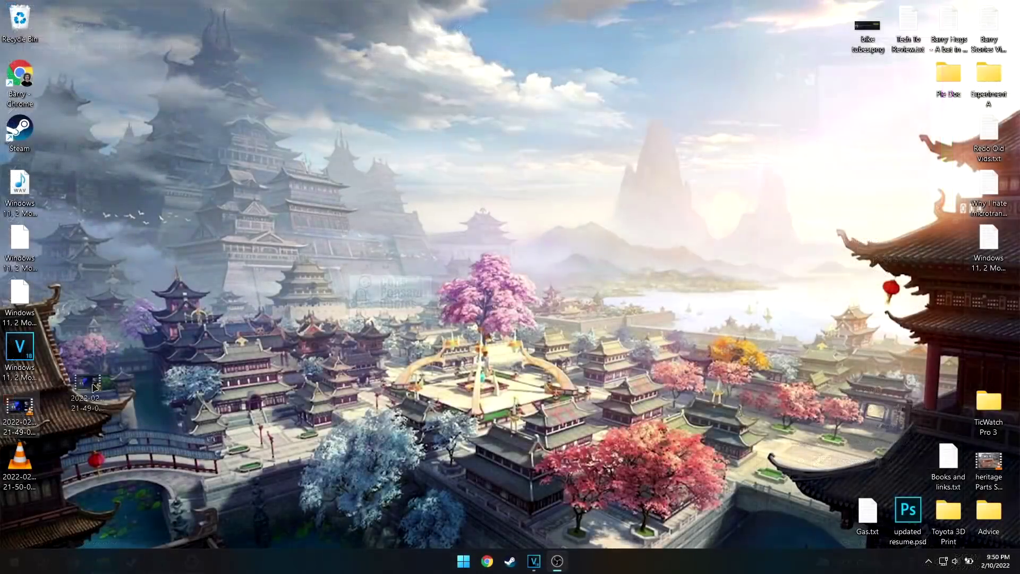
{"action": "left_click_drag", "start_coordinate": [20, 412], "coordinate": [524, 520]}
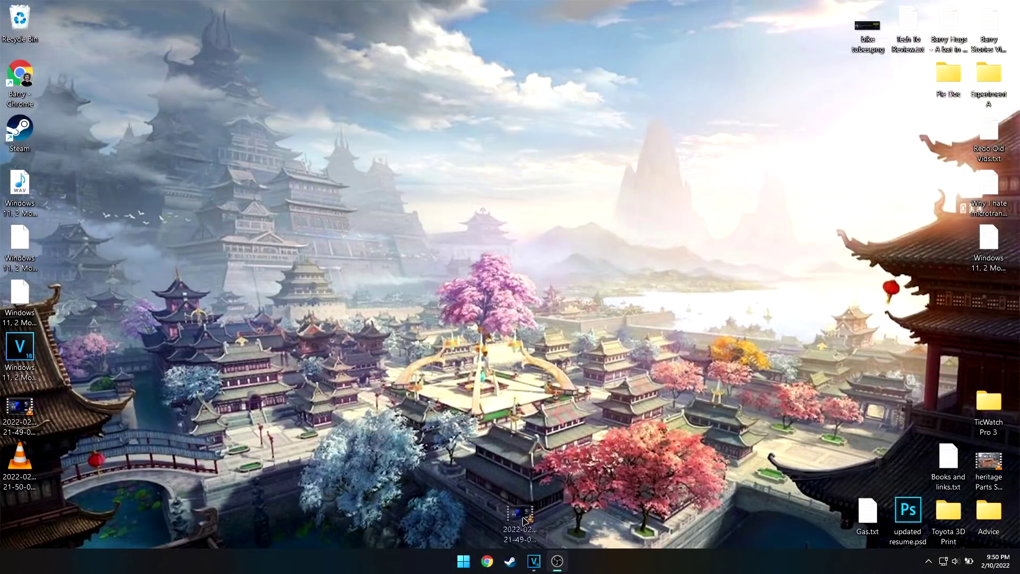
Step: Add the desktop video file to the VEGAS Pro project media and maximize VEGAS Pro
{"action": "left_click_drag", "start_coordinate": [537, 570], "coordinate": [525, 466]}
{"action": "left_click_drag", "start_coordinate": [537, 558], "coordinate": [536, 555]}
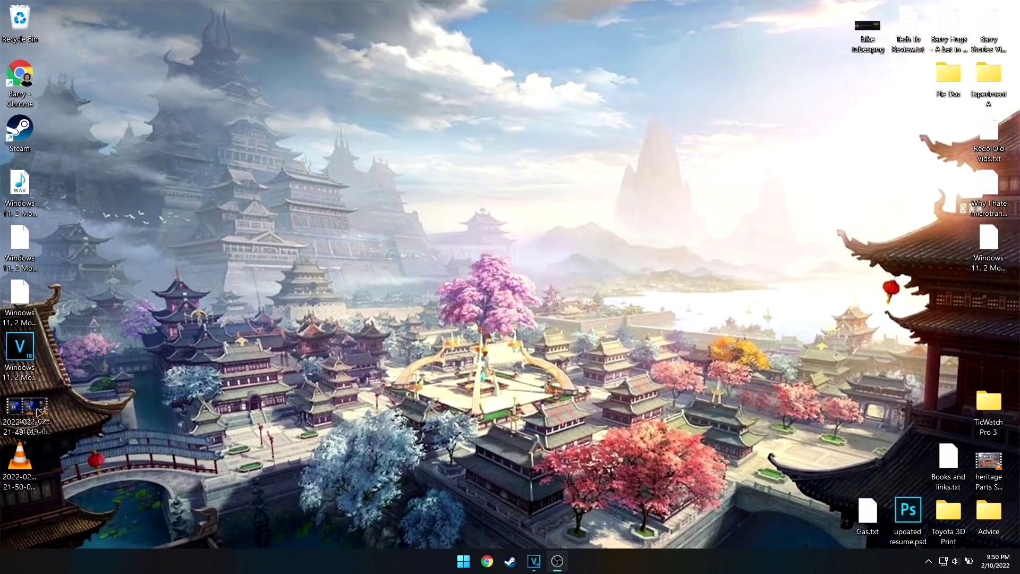
{"action": "left_click", "coordinate": [535, 561]}
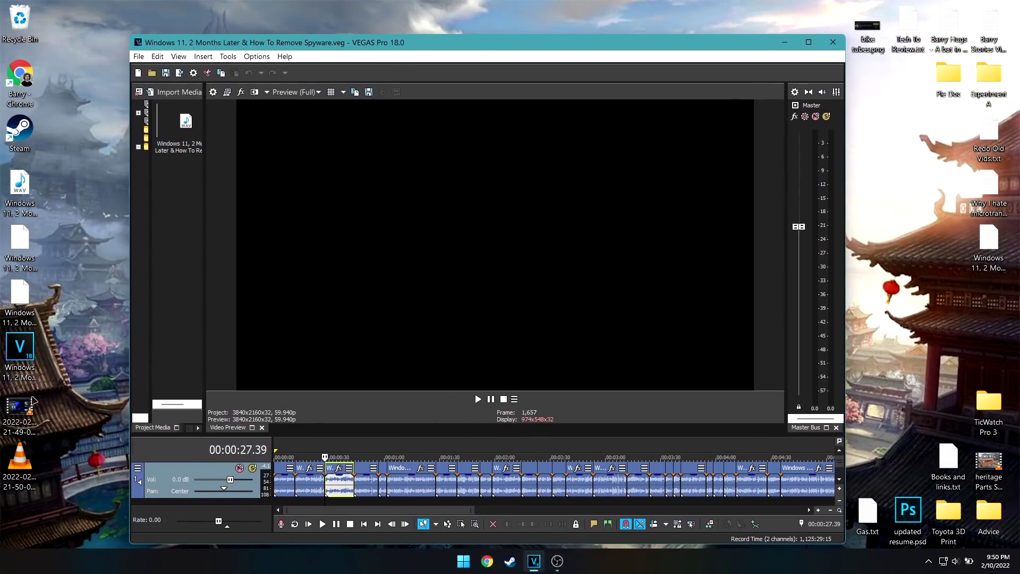
{"action": "left_click_drag", "start_coordinate": [32, 397], "coordinate": [178, 122]}
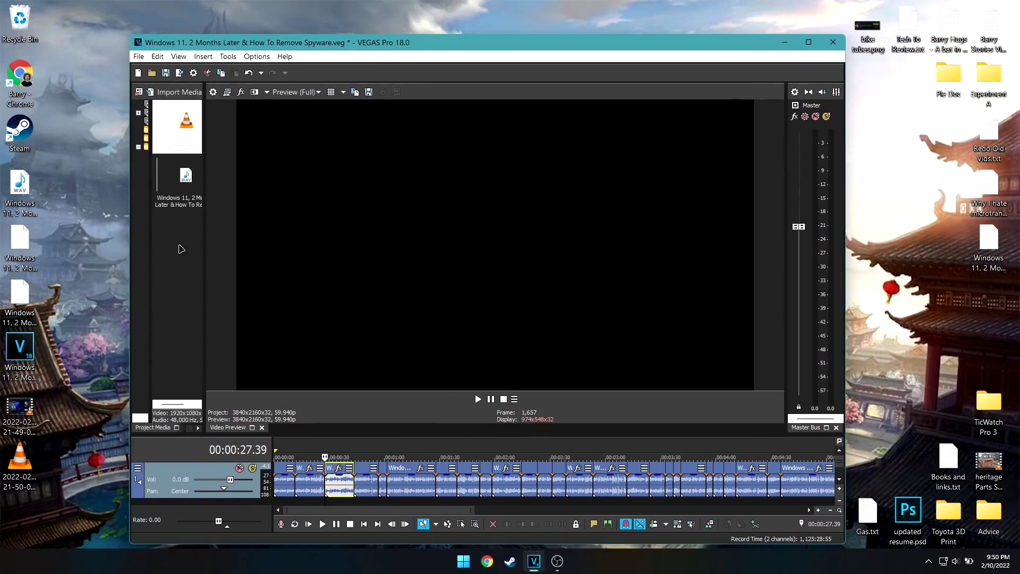
{"action": "left_click_drag", "start_coordinate": [348, 37], "coordinate": [350, 31]}
{"action": "double_click", "coordinate": [350, 31]}
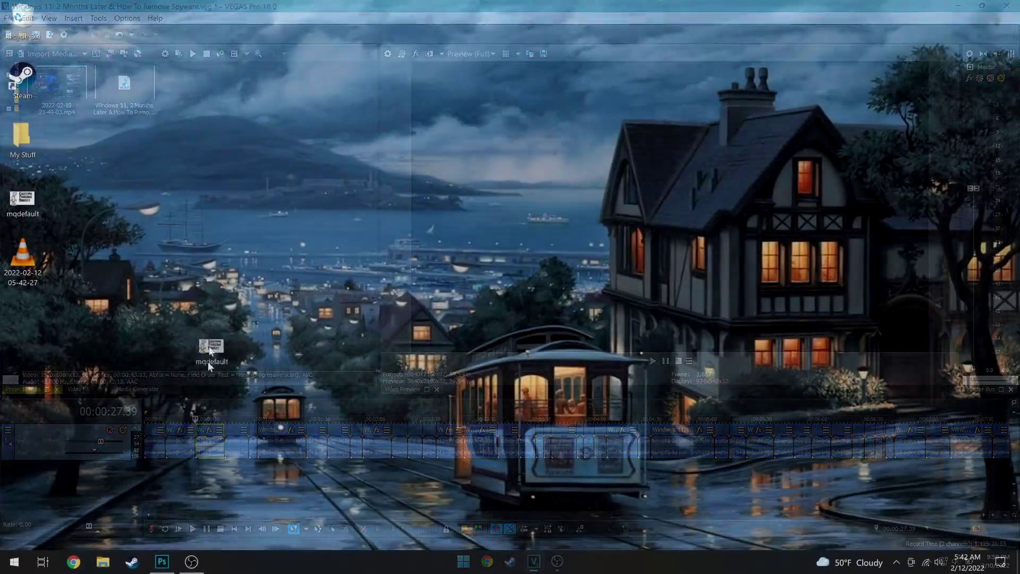
Step: Open the image in Photoshop and paint red brush strokes across its text
{"action": "left_click_drag", "start_coordinate": [209, 362], "coordinate": [375, 311]}
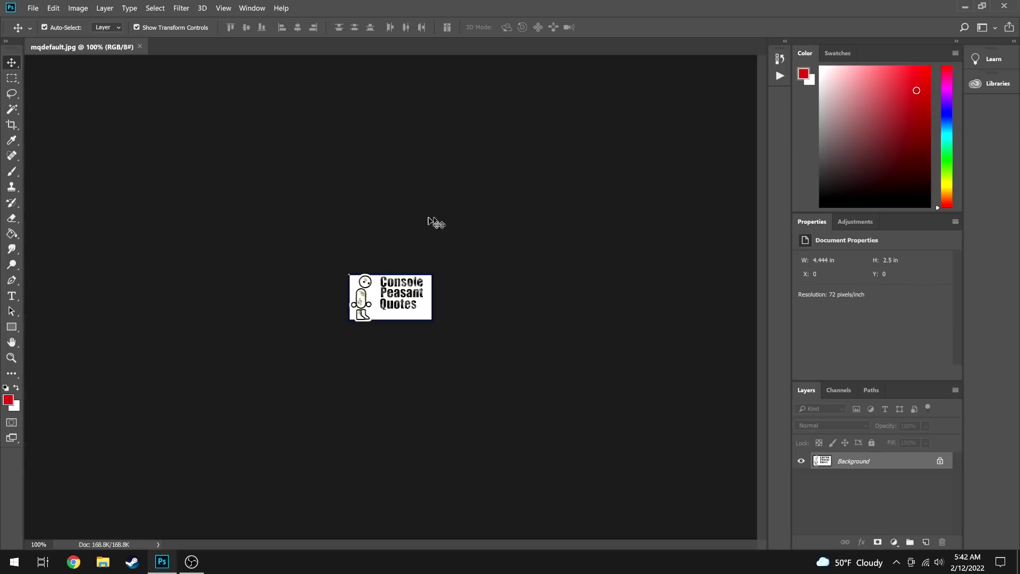
{"action": "left_click_drag", "start_coordinate": [428, 219], "coordinate": [397, 318]}
{"action": "left_click", "coordinate": [19, 178]}
{"action": "left_click", "coordinate": [389, 303]}
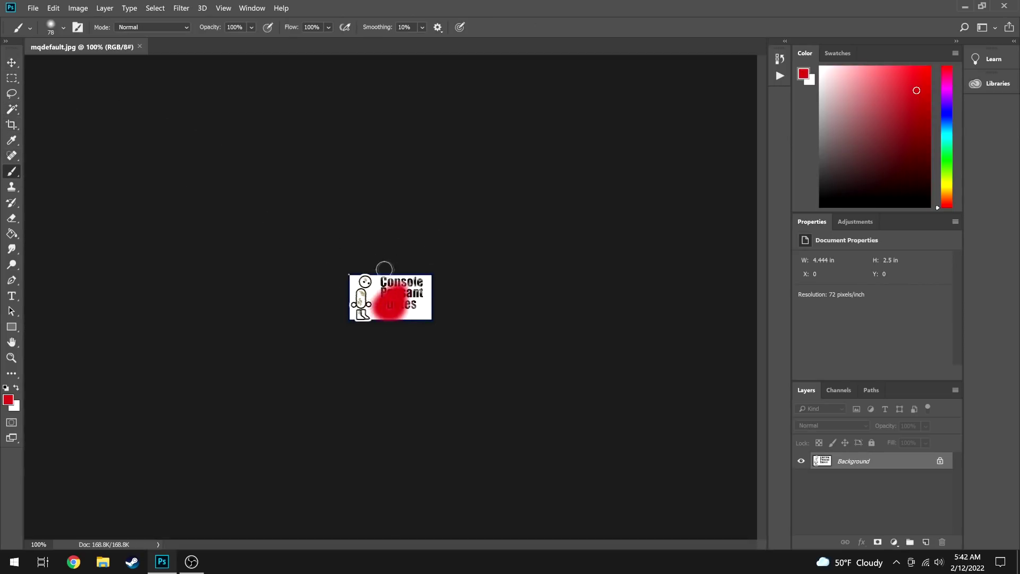
{"action": "left_click_drag", "start_coordinate": [354, 313], "coordinate": [440, 302]}
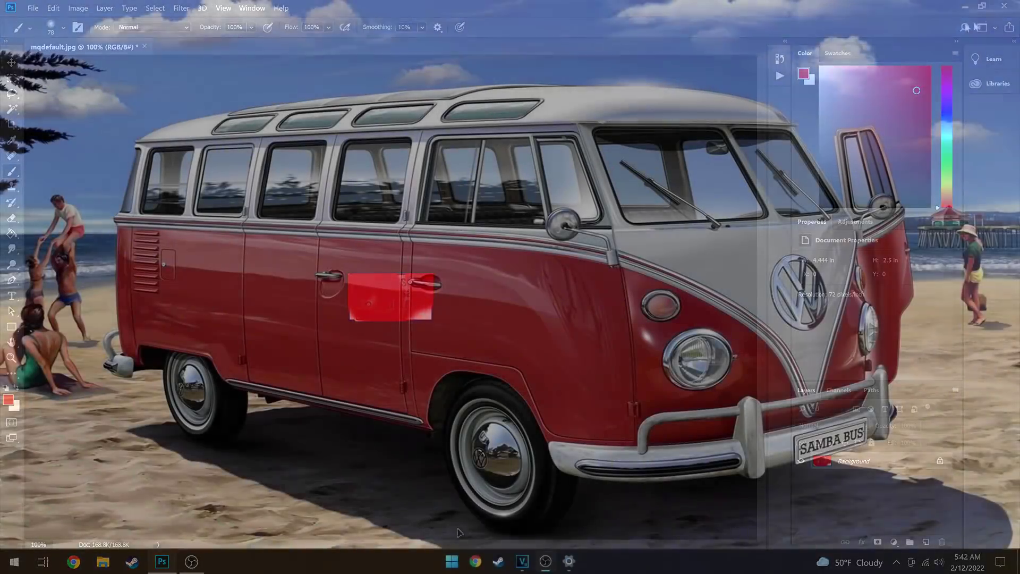
{"action": "key", "text": "super"}
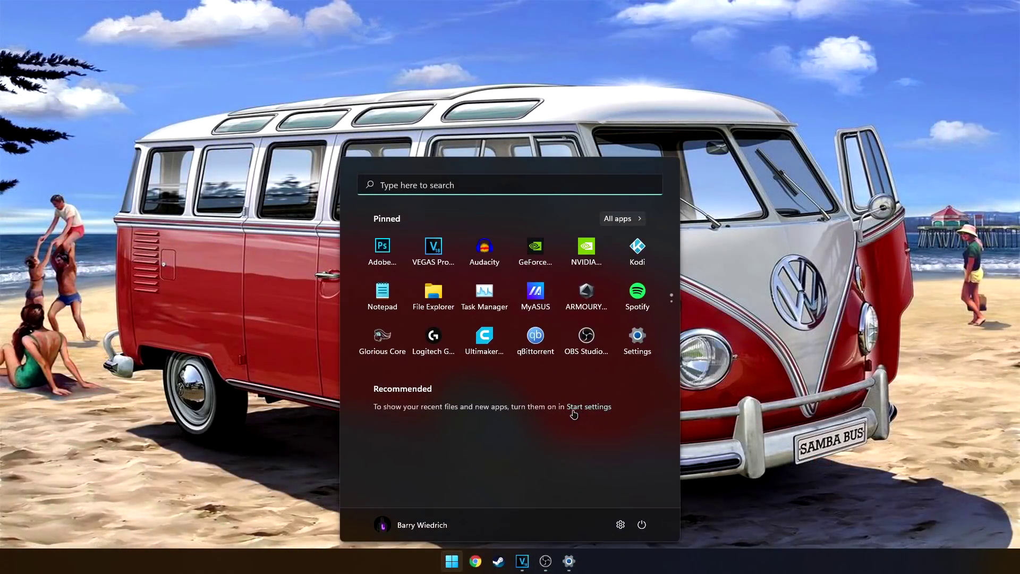
Step: Open Start's personalization settings from the Start menu and move the Settings window aside
{"action": "scroll", "coordinate": [529, 326], "scroll_direction": "down", "scroll_amount": 1}
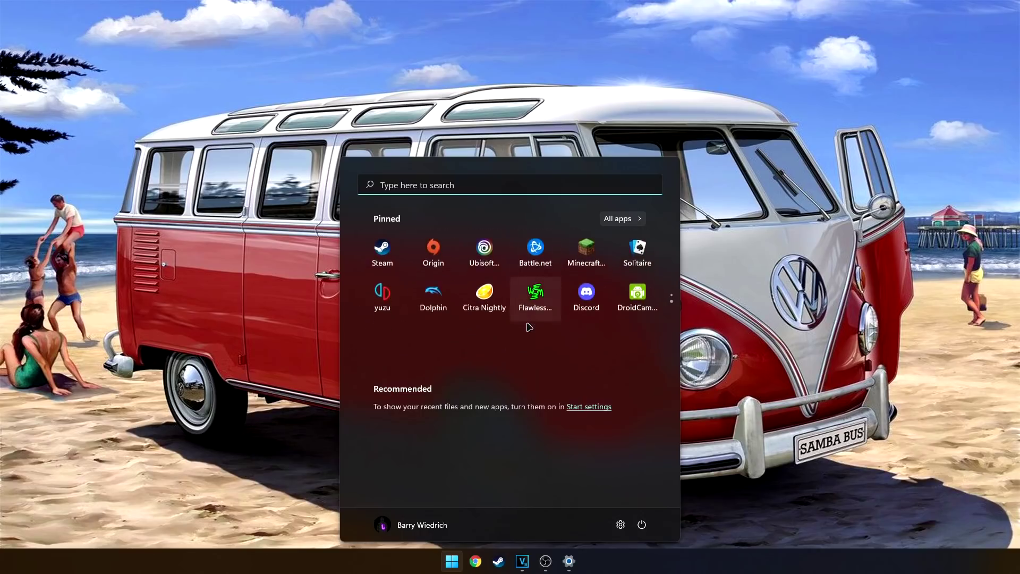
{"action": "scroll", "coordinate": [530, 325], "scroll_direction": "up", "scroll_amount": 1}
{"action": "scroll", "coordinate": [529, 326], "scroll_direction": "down", "scroll_amount": 1}
{"action": "scroll", "coordinate": [511, 350], "scroll_direction": "up", "scroll_amount": 1}
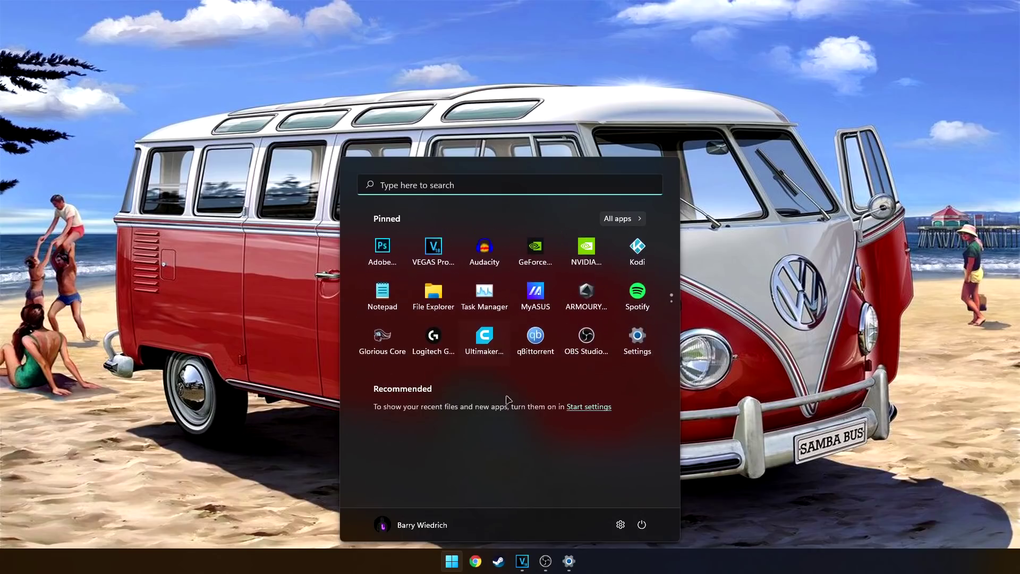
{"action": "left_click", "coordinate": [592, 406]}
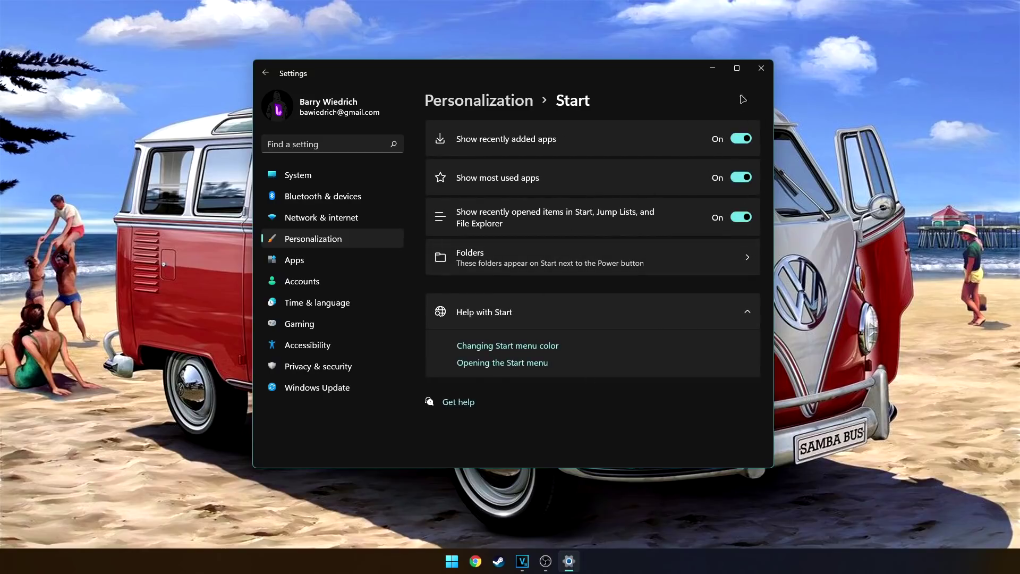
{"action": "left_click_drag", "start_coordinate": [655, 75], "coordinate": [790, 40]}
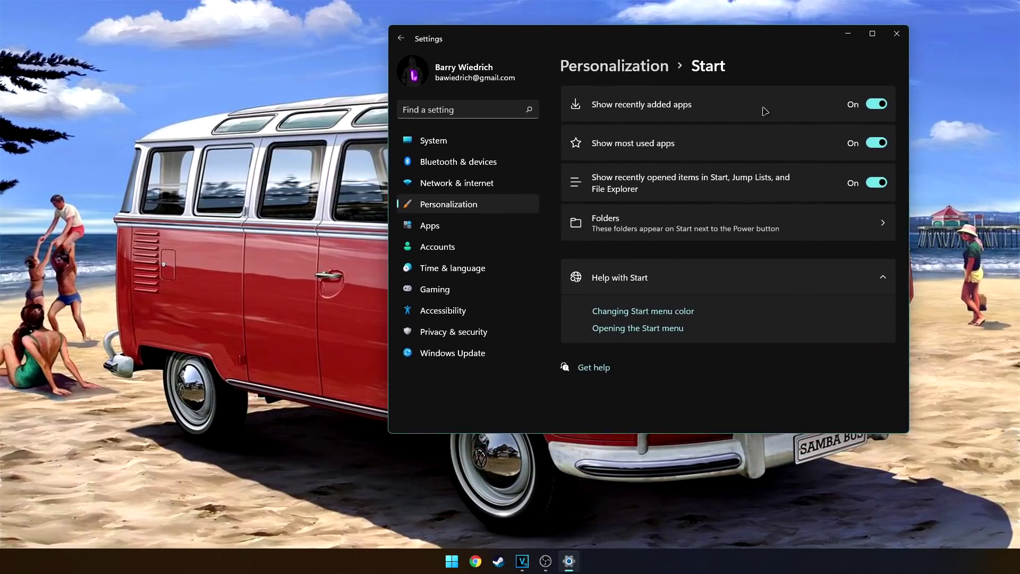
Step: Check the Start menu's recommended section, then dismiss Start
{"action": "left_click", "coordinate": [452, 561]}
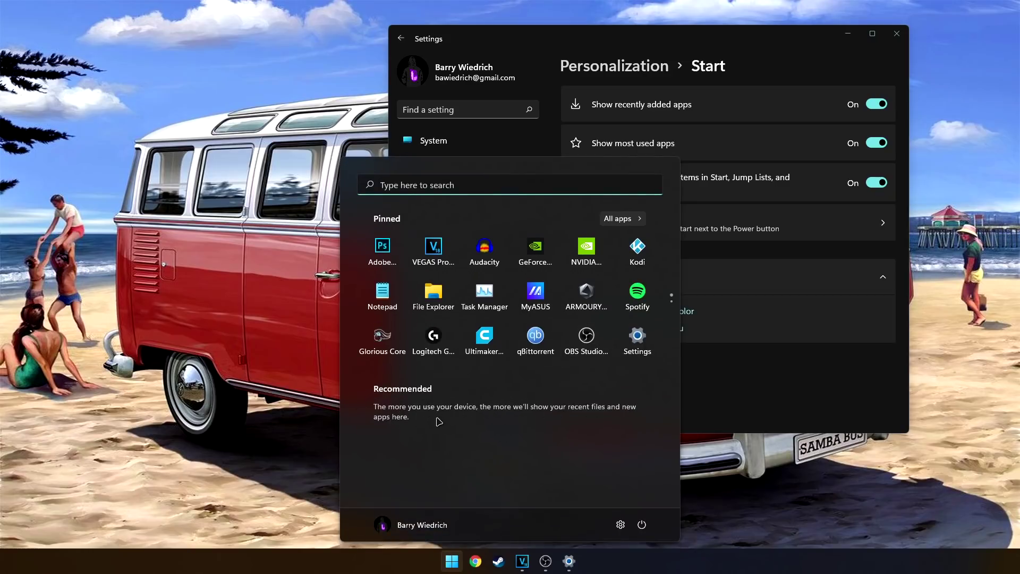
{"action": "scroll", "coordinate": [531, 298], "scroll_direction": "down", "scroll_amount": 1}
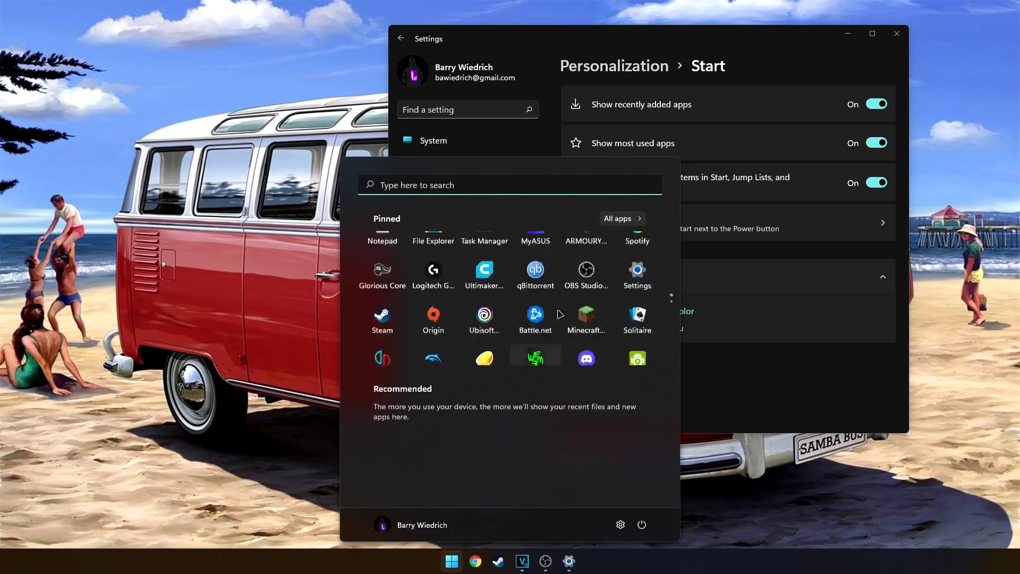
{"action": "scroll", "coordinate": [585, 276], "scroll_direction": "up", "scroll_amount": 1}
{"action": "left_click", "coordinate": [794, 391]}
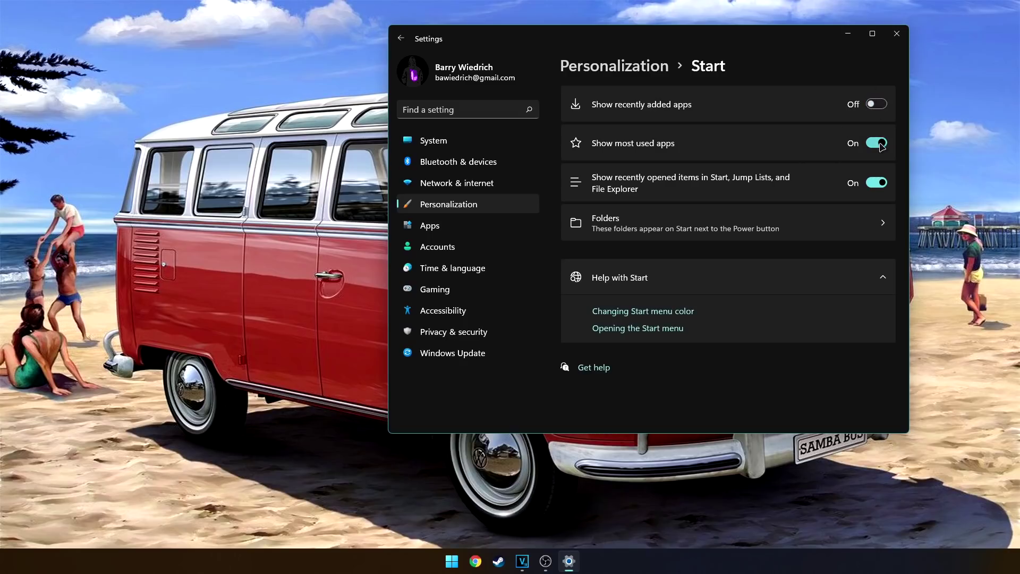
Step: Close Settings and confirm Start no longer shows recent items
{"action": "left_click", "coordinate": [897, 34]}
{"action": "left_click", "coordinate": [470, 559]}
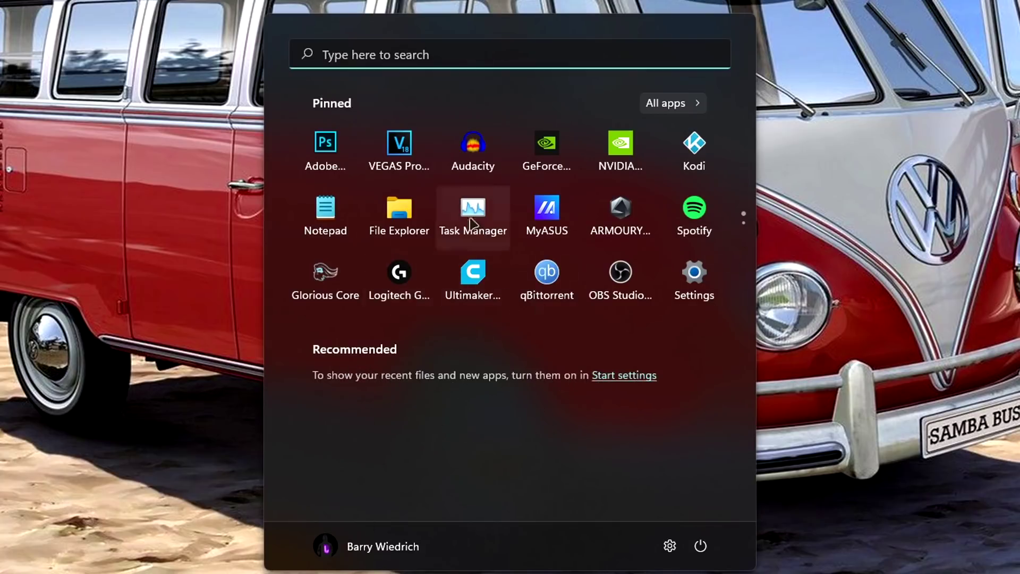
{"action": "scroll", "coordinate": [470, 234], "scroll_direction": "down", "scroll_amount": 1}
{"action": "scroll", "coordinate": [523, 232], "scroll_direction": "up", "scroll_amount": 1}
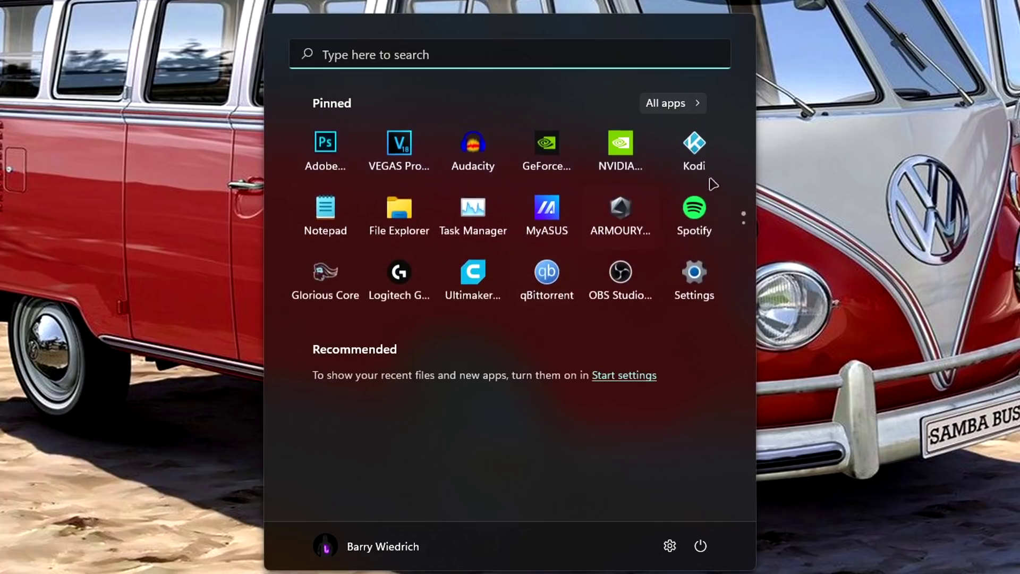
{"action": "scroll", "coordinate": [525, 239], "scroll_direction": "down", "scroll_amount": 1}
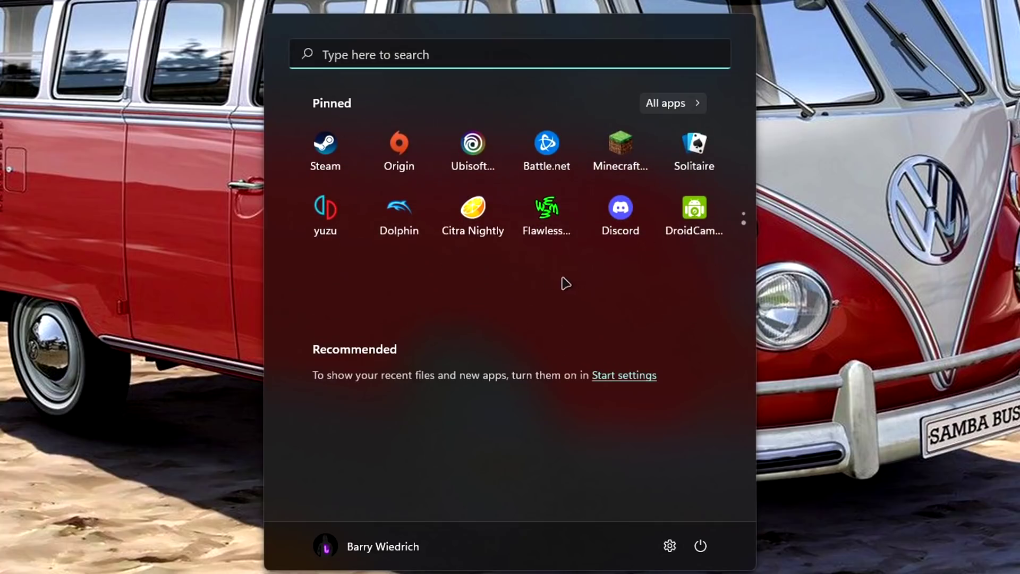
{"action": "scroll", "coordinate": [559, 271], "scroll_direction": "up", "scroll_amount": 1}
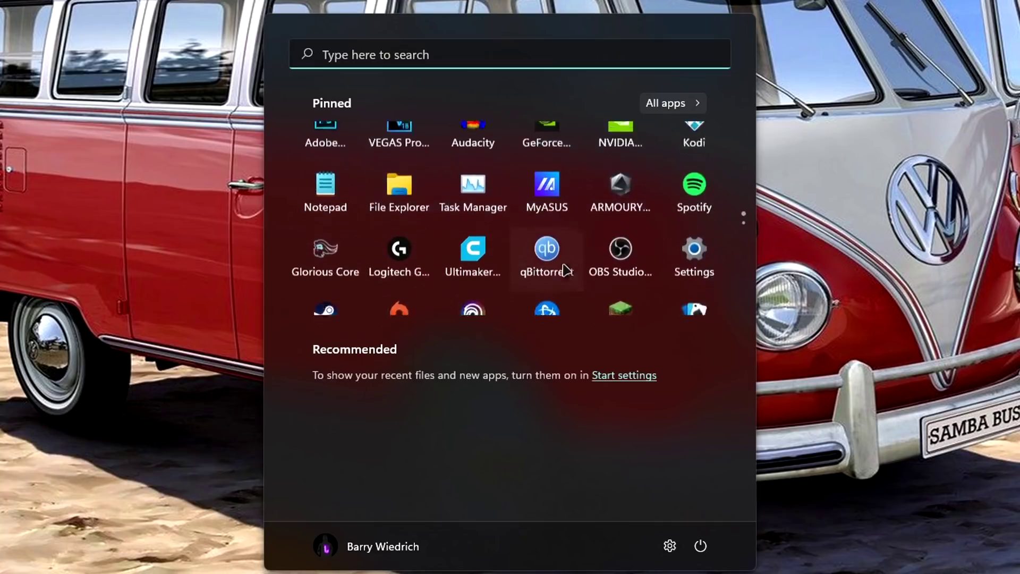
{"action": "left_click", "coordinate": [792, 394]}
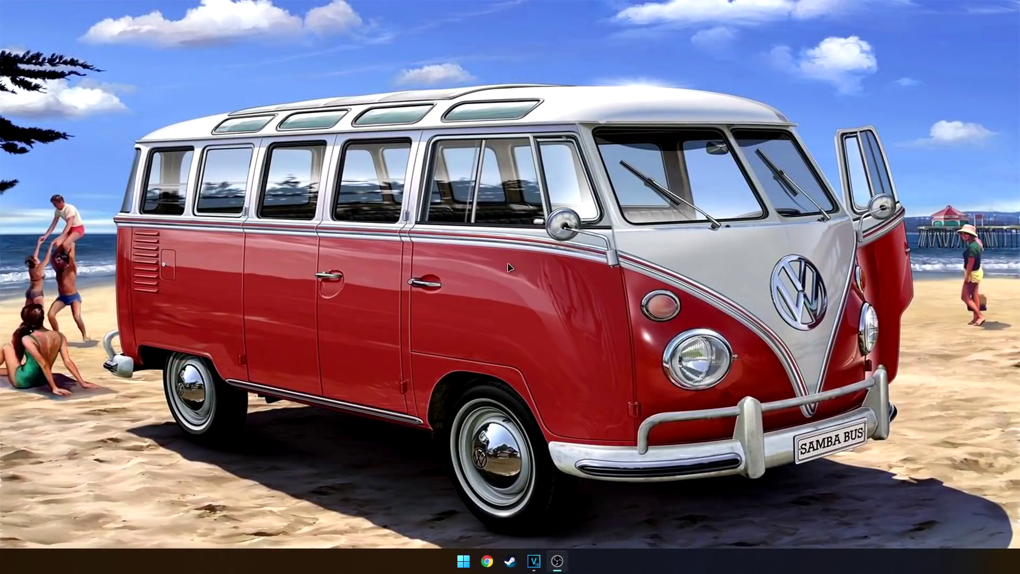
Step: Right-click the desktop and switch to the classic menu via Show more options, twice
{"action": "right_click", "coordinate": [430, 217]}
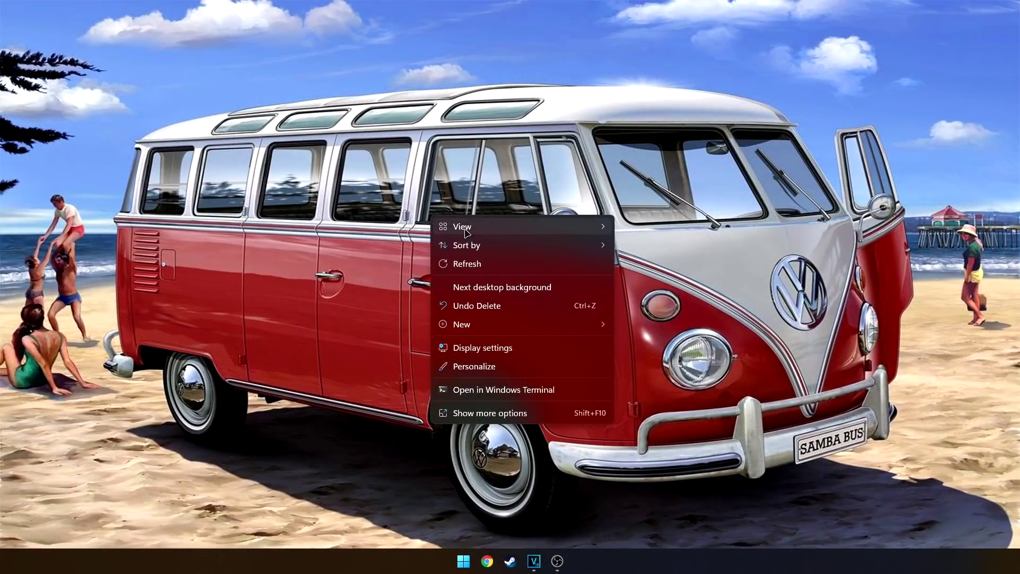
{"action": "mouse_move", "coordinate": [482, 246]}
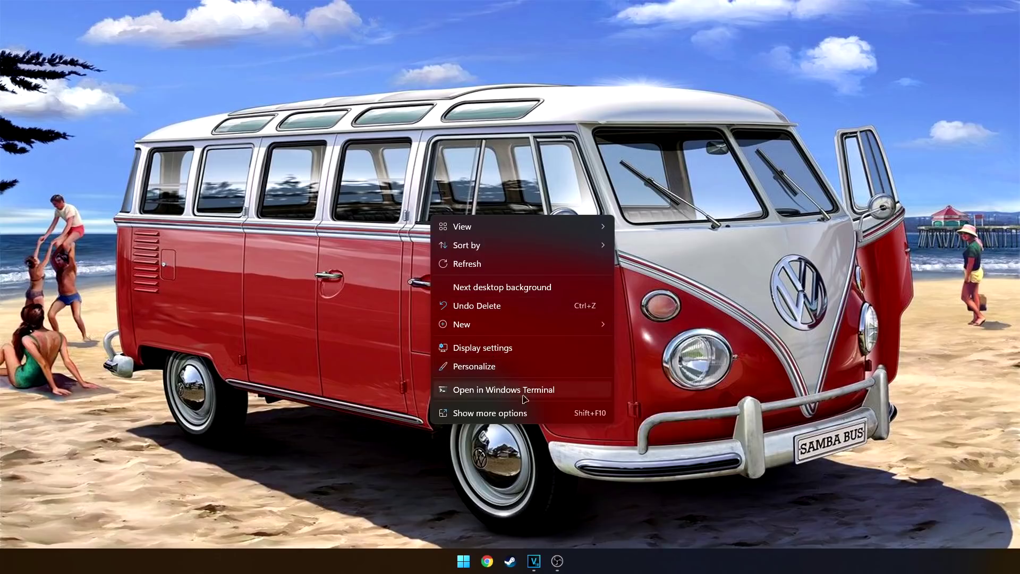
{"action": "left_click", "coordinate": [480, 417]}
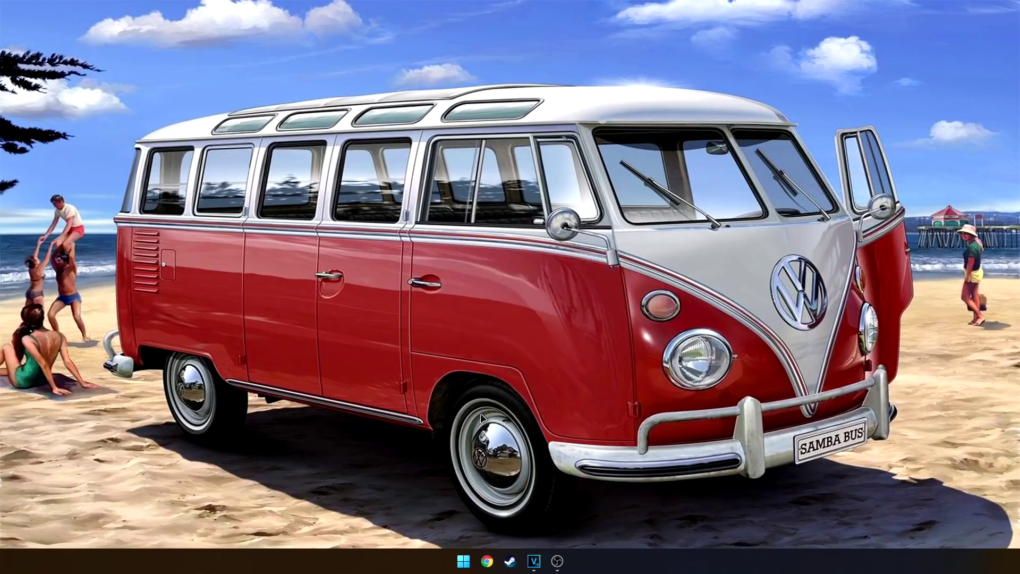
{"action": "mouse_move", "coordinate": [508, 264]}
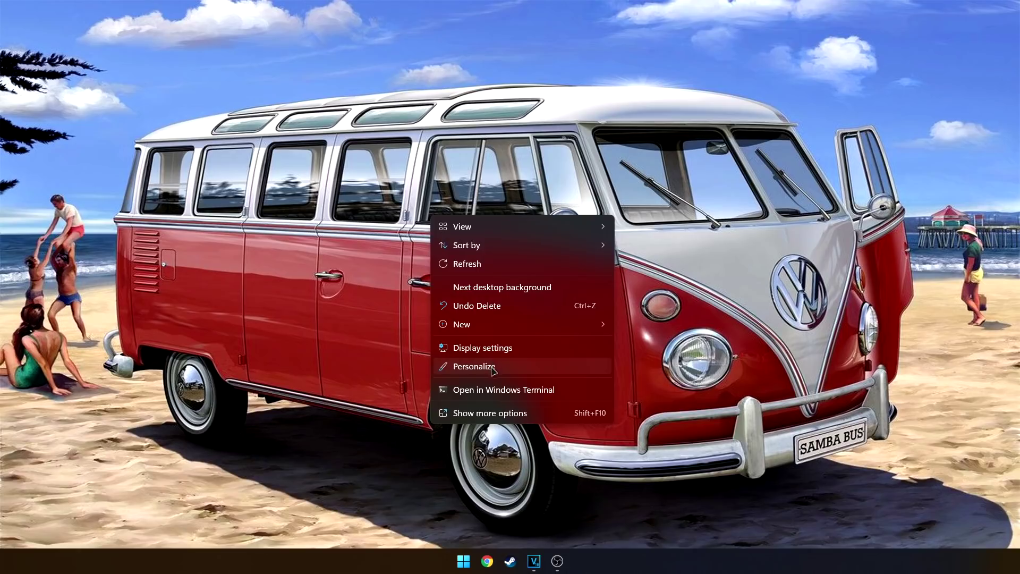
{"action": "left_click", "coordinate": [478, 413]}
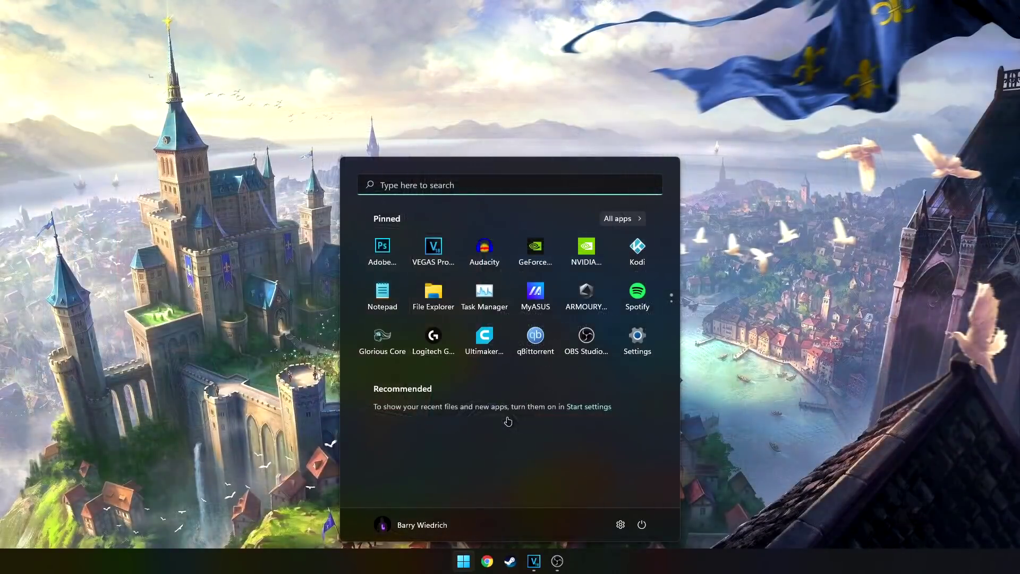
Step: Search 'vietnam' from Start, view the document matches in File Explorer, then close them
{"action": "type", "text": "vietnam"}
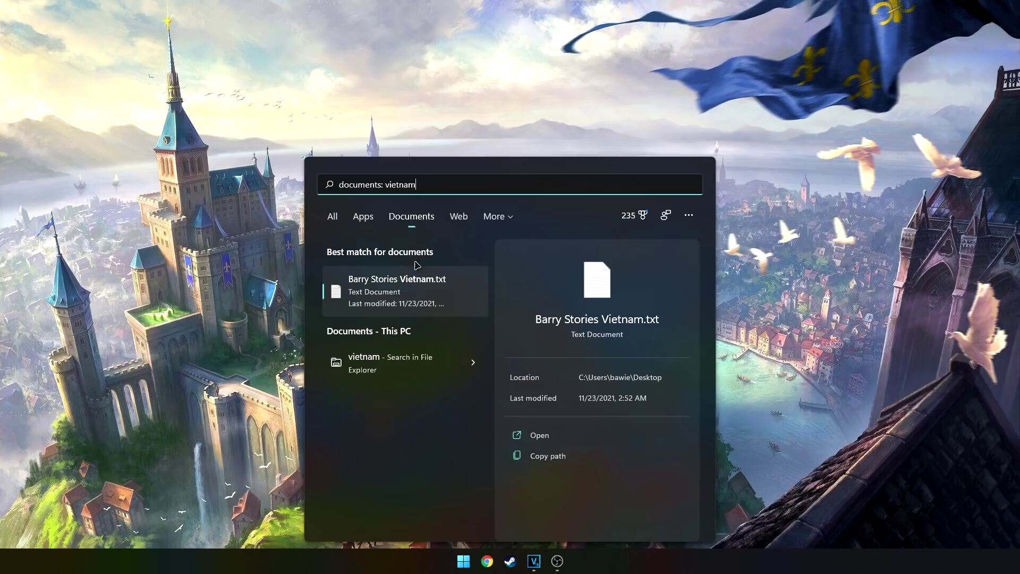
{"action": "left_click", "coordinate": [383, 361]}
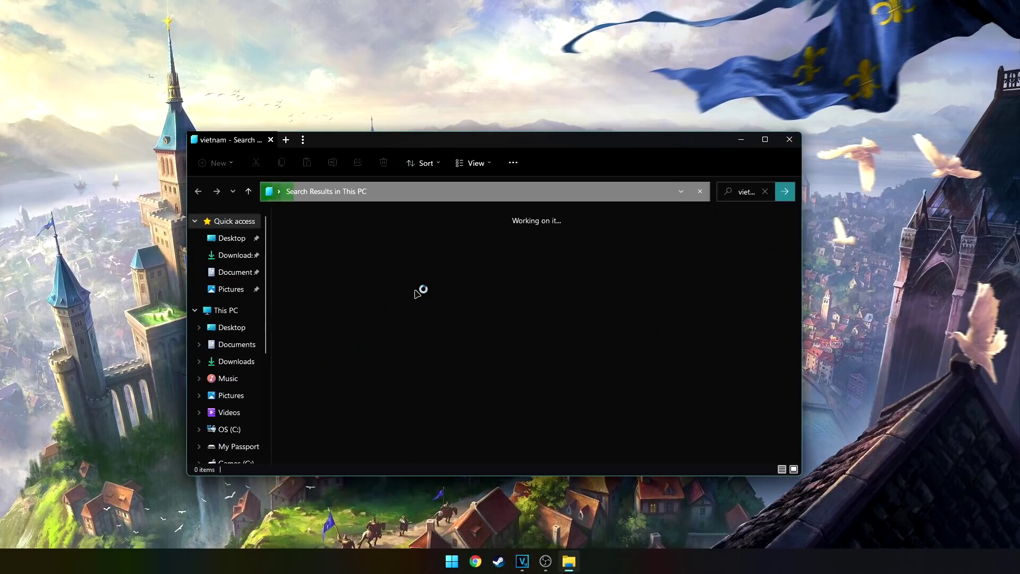
{"action": "key", "text": "alt+F4"}
Step: Search Bing for 'vietnam pics', close the results, then look up 'audac' in Start
{"action": "left_click", "coordinate": [452, 561]}
{"action": "type", "text": "vietna"}
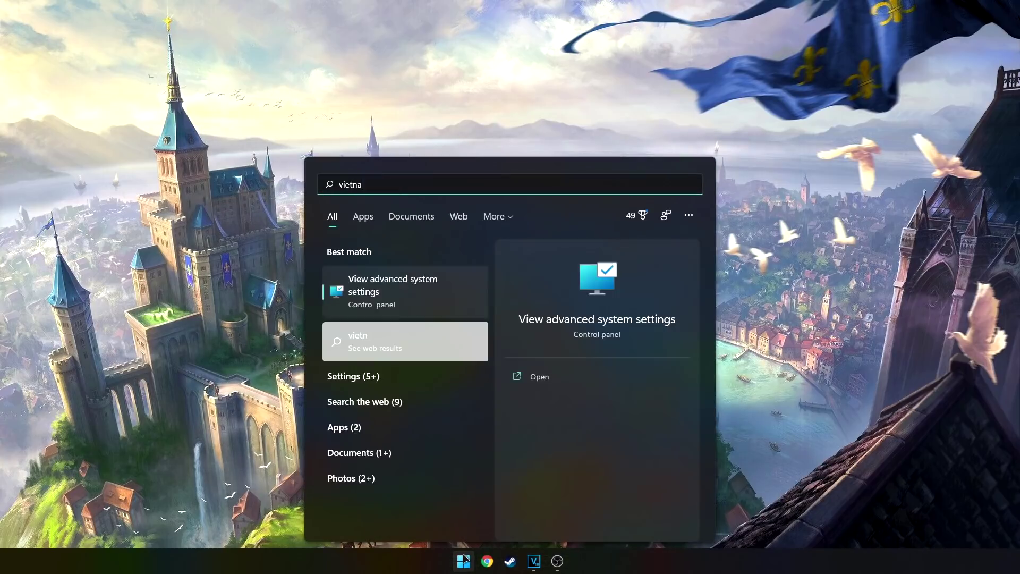
{"action": "type", "text": "m pics"}
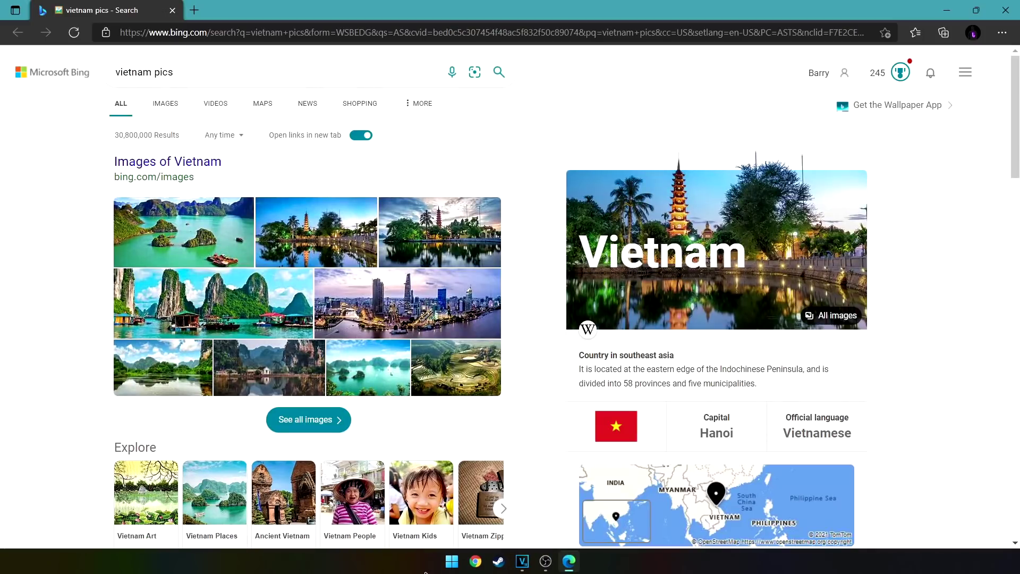
{"action": "left_click", "coordinate": [1004, 14]}
{"action": "key", "text": "super"}
{"action": "type", "text": "audacity"}
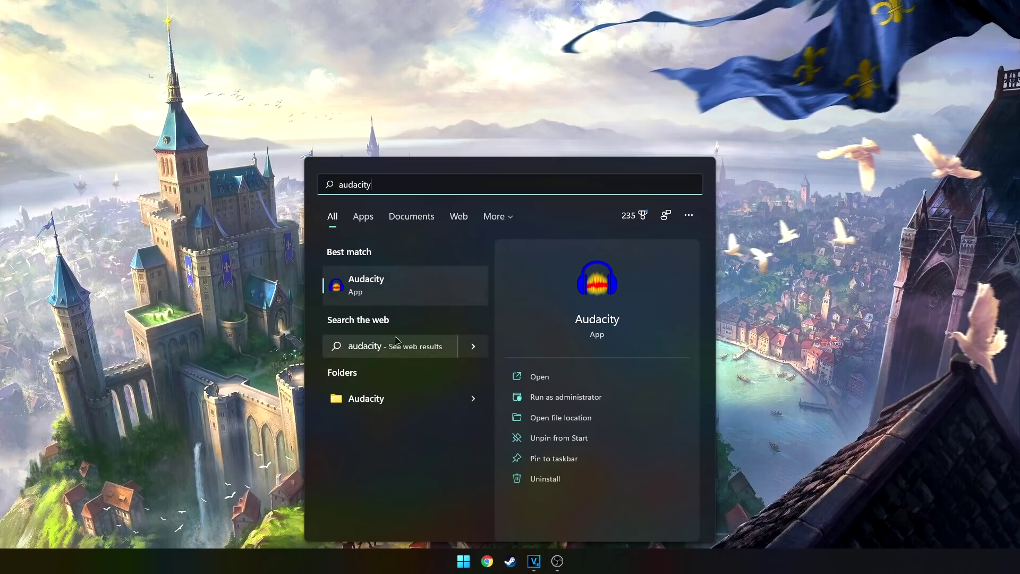
Step: Filter the audacity results by Apps, Documents and Web, then return to All
{"action": "left_click", "coordinate": [365, 220]}
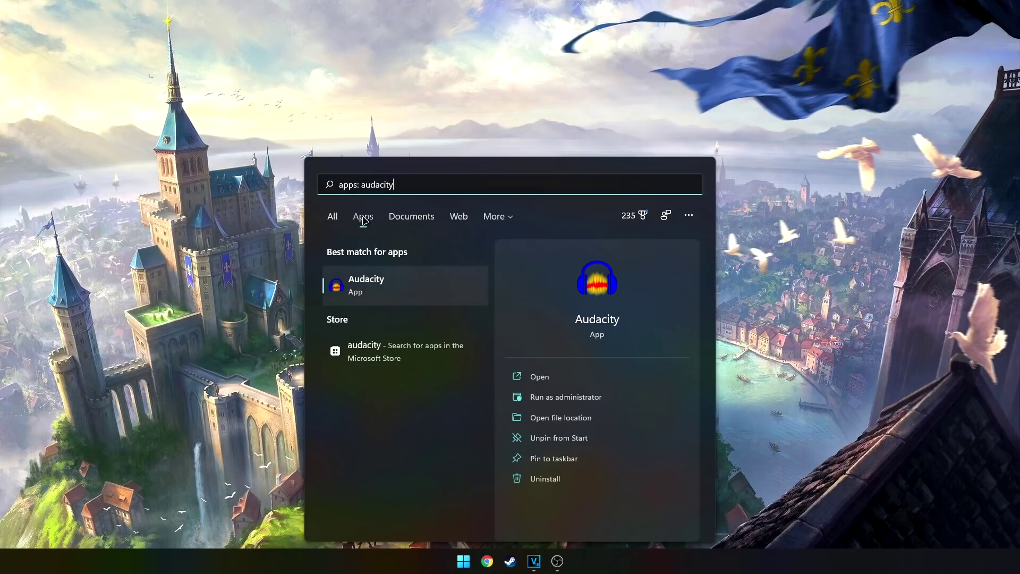
{"action": "left_click", "coordinate": [416, 219]}
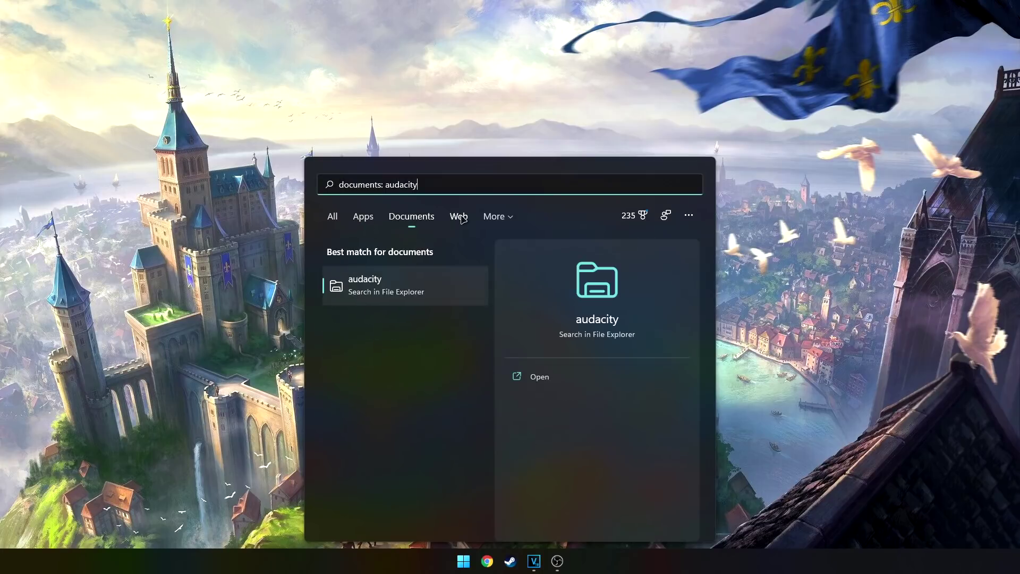
{"action": "left_click", "coordinate": [460, 218]}
{"action": "left_click", "coordinate": [499, 224]}
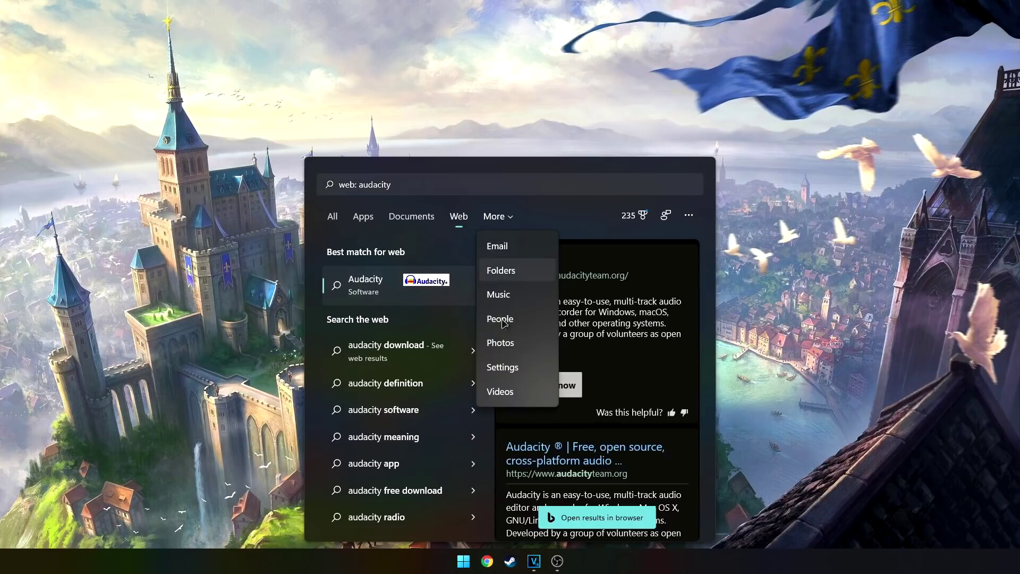
{"action": "left_click", "coordinate": [329, 219]}
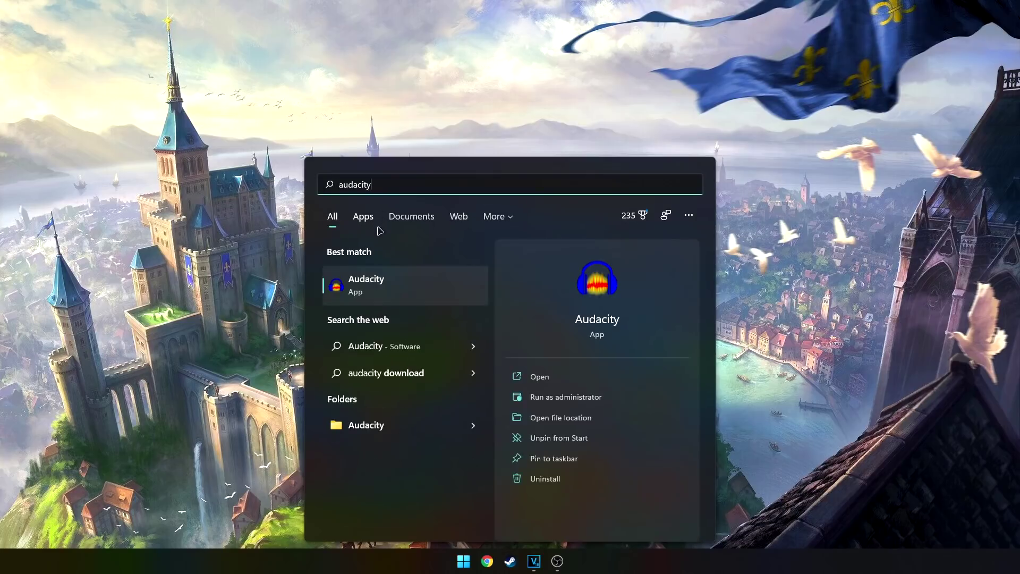
Step: Replace the search with 'documents' and scroll through its results
{"action": "key", "text": "BackSpace"}
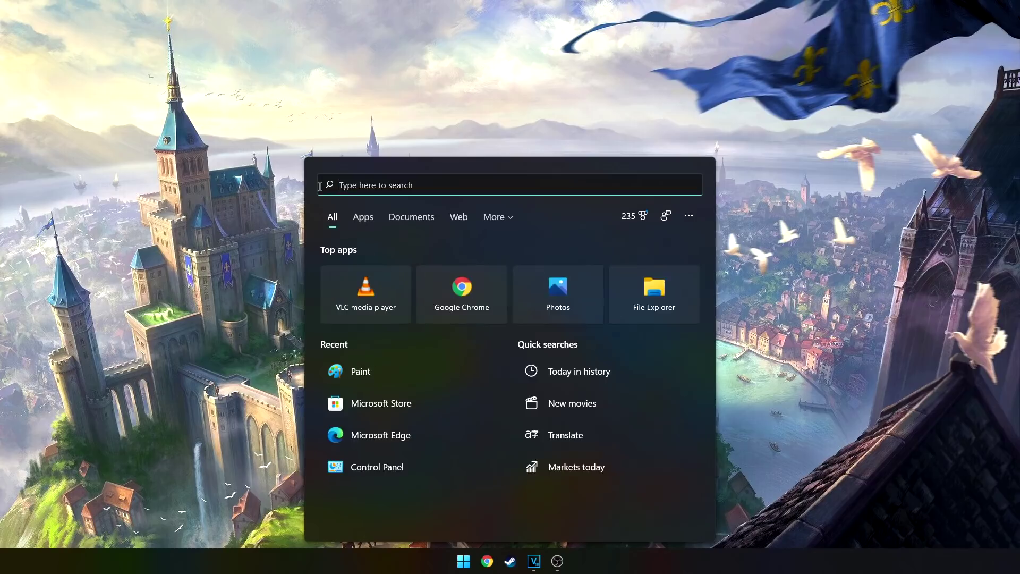
{"action": "type", "text": "documents"}
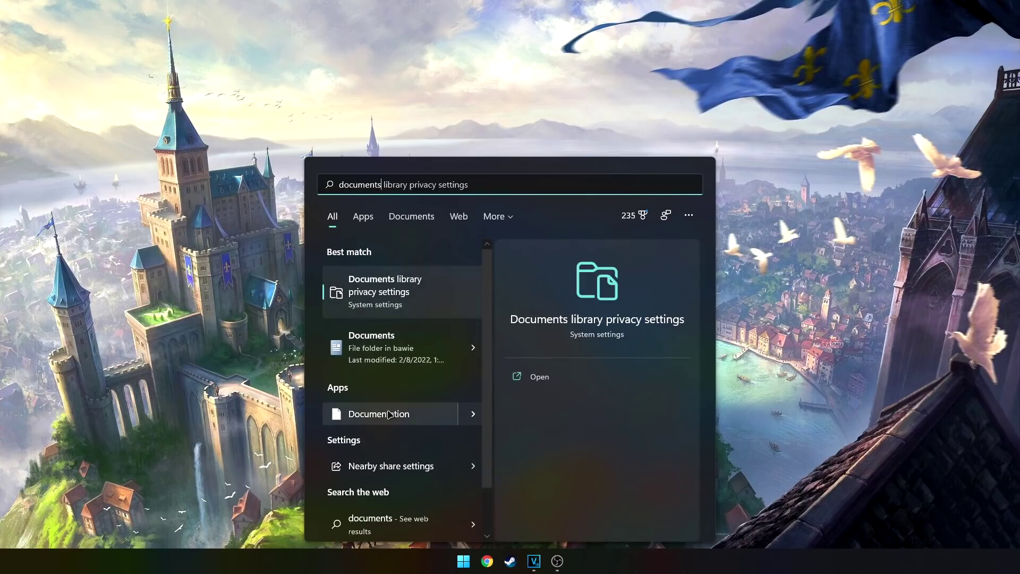
{"action": "scroll", "coordinate": [385, 483], "scroll_direction": "down", "scroll_amount": 1}
{"action": "scroll", "coordinate": [385, 487], "scroll_direction": "up", "scroll_amount": 1}
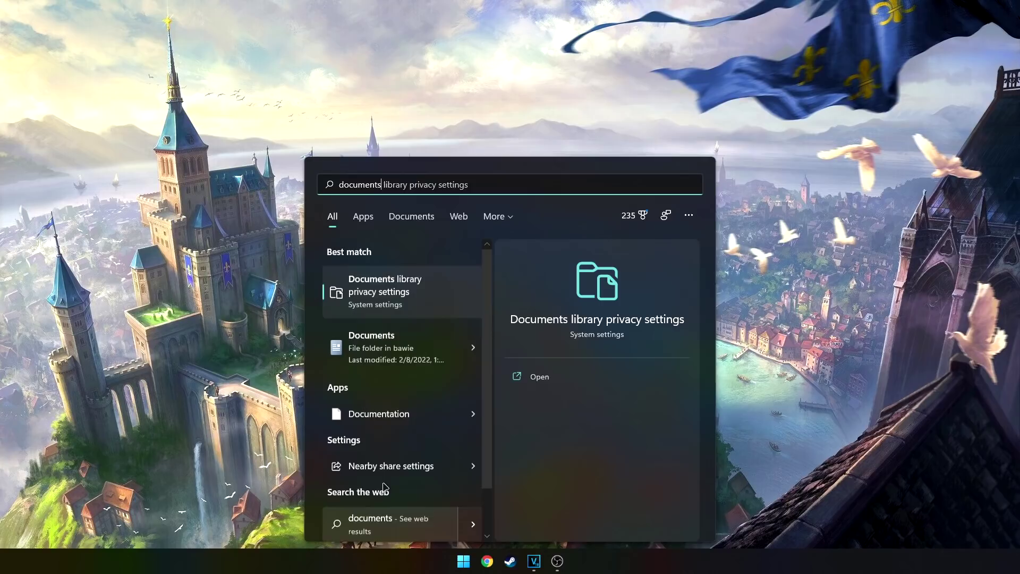
Step: Search the web for 'chrome' and close the Bing results window
{"action": "key", "text": "ctrl+a"}
{"action": "type", "text": "chrome"}
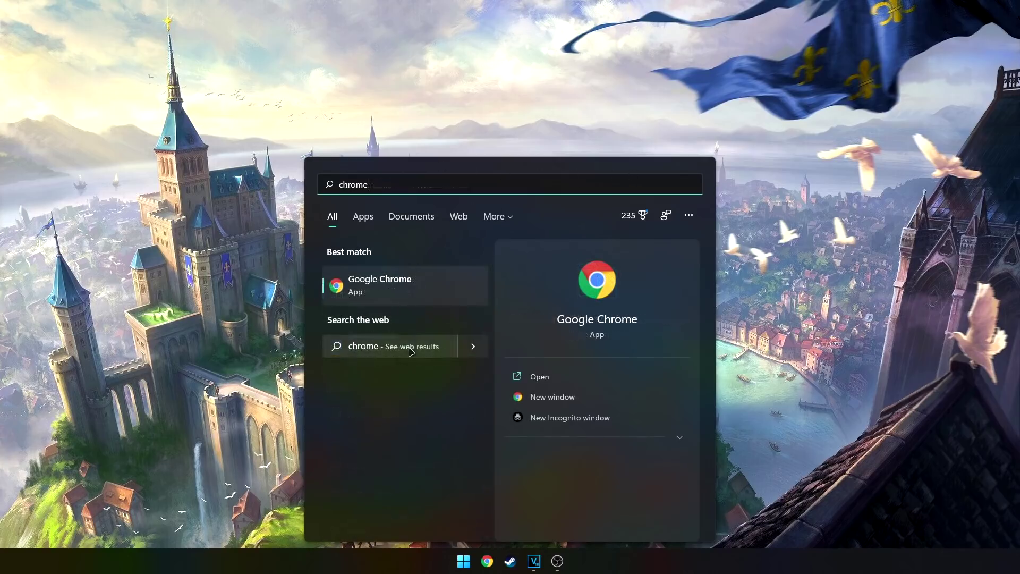
{"action": "left_click", "coordinate": [410, 351]}
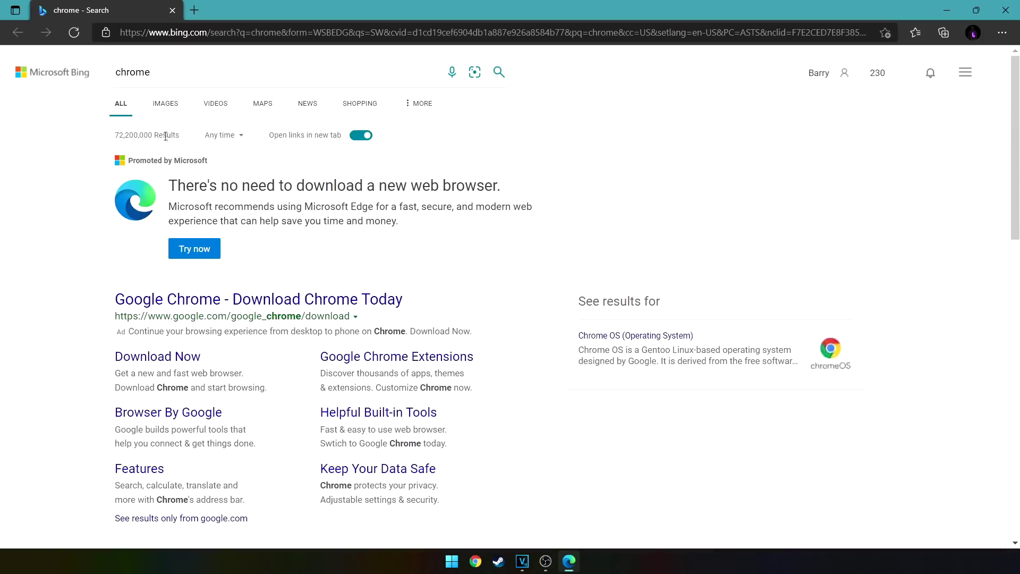
{"action": "key", "text": "alt+F4"}
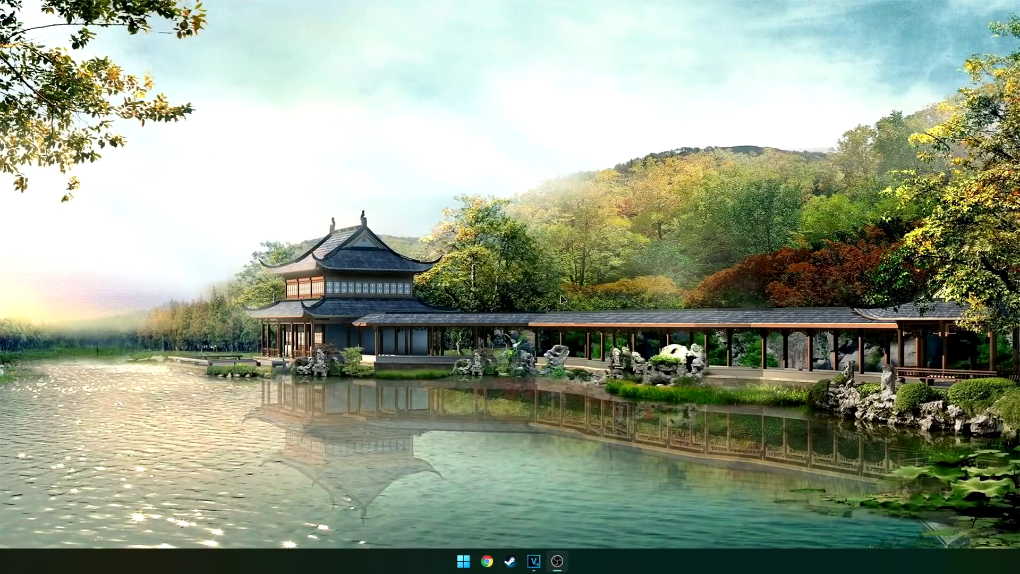
{"action": "left_click", "coordinate": [472, 566]}
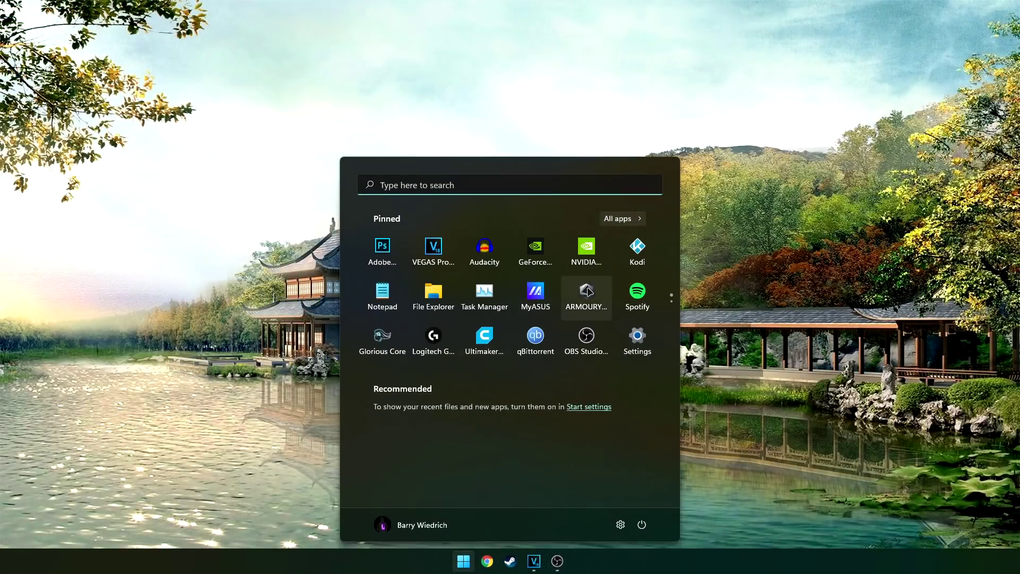
{"action": "scroll", "coordinate": [589, 291], "scroll_direction": "down", "scroll_amount": 2}
{"action": "scroll", "coordinate": [589, 291], "scroll_direction": "up", "scroll_amount": 2}
{"action": "left_click", "coordinate": [635, 340]}
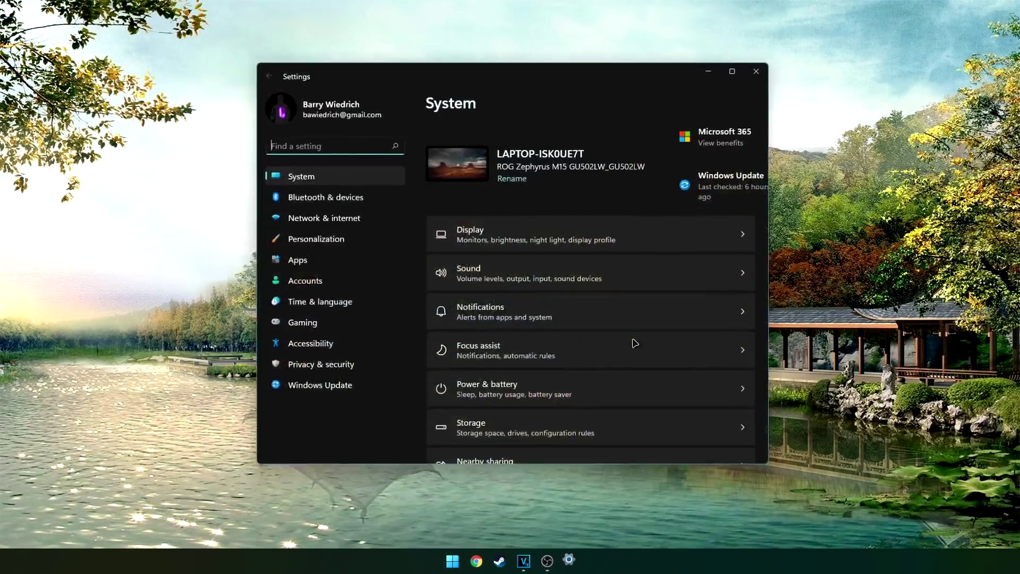
{"action": "scroll", "coordinate": [500, 300], "scroll_direction": "down", "scroll_amount": 3}
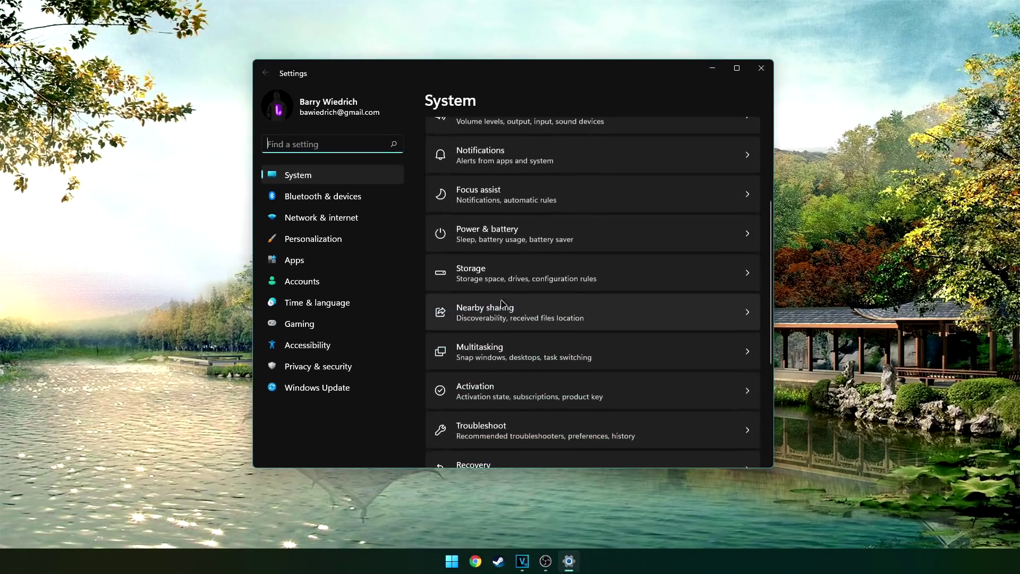
{"action": "scroll", "coordinate": [501, 304], "scroll_direction": "down", "scroll_amount": 2}
{"action": "left_click", "coordinate": [314, 240]}
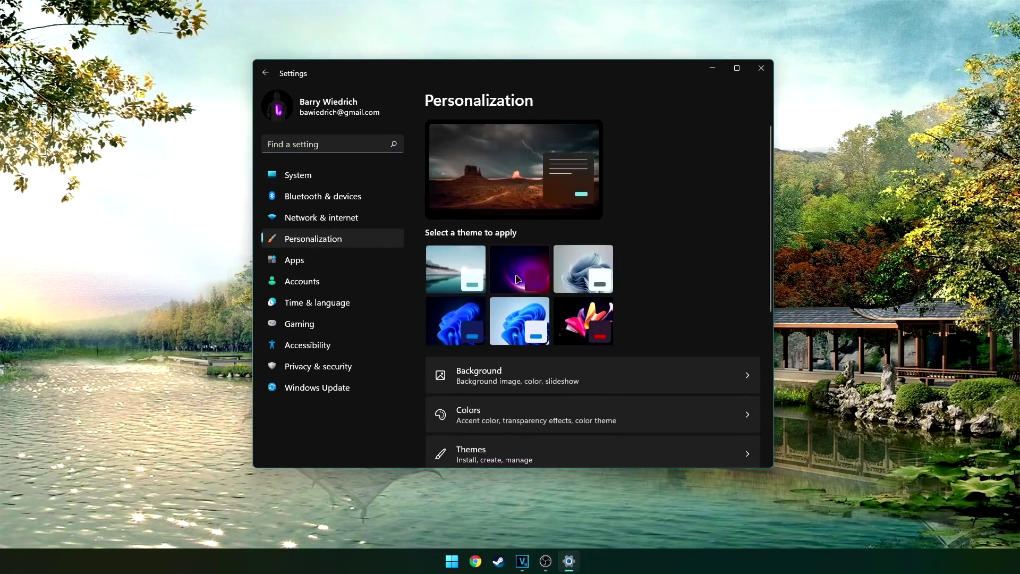
{"action": "scroll", "coordinate": [521, 308], "scroll_direction": "down", "scroll_amount": 4}
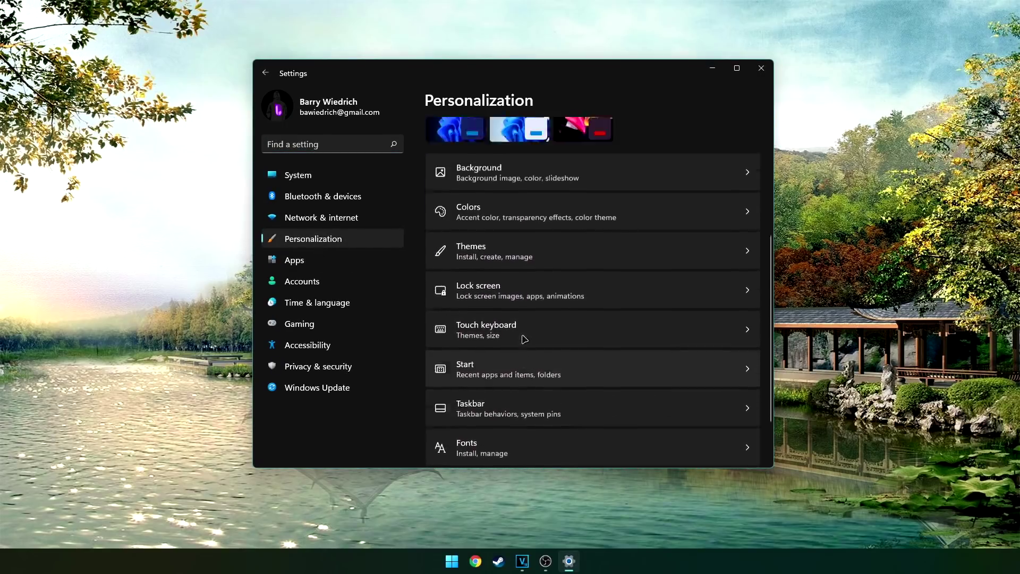
{"action": "scroll", "coordinate": [524, 339], "scroll_direction": "up", "scroll_amount": 4}
{"action": "left_click", "coordinate": [761, 69]}
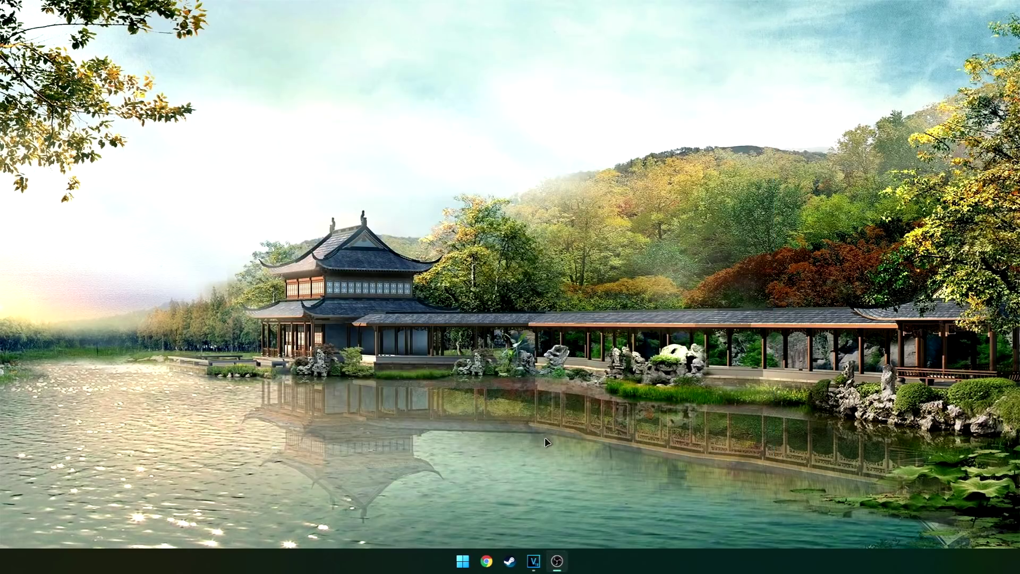
{"action": "left_click", "coordinate": [467, 559]}
Step: Launch Microsoft Store via 'stor', scroll its Home page, then browse the Apps section
{"action": "type", "text": "store"}
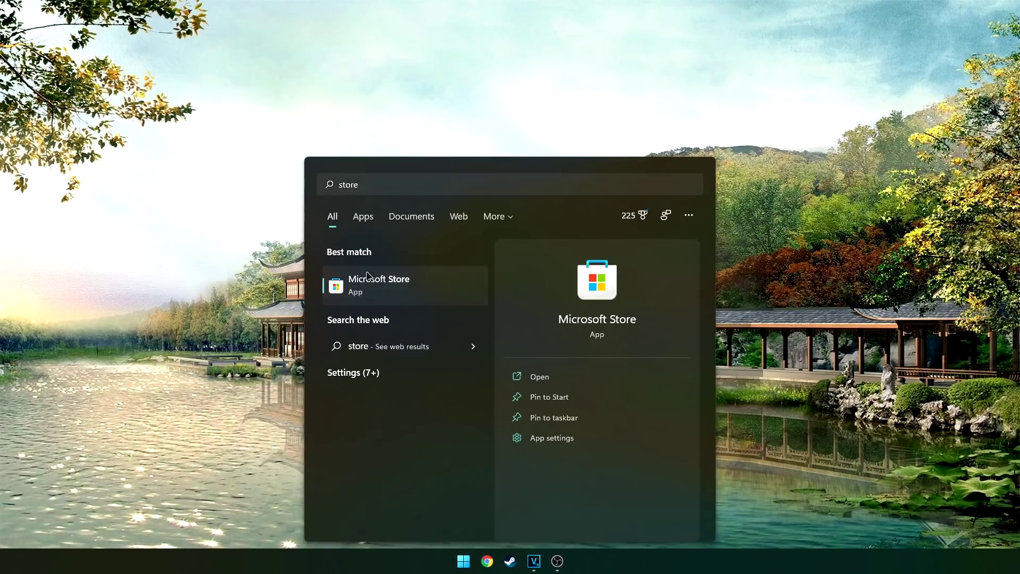
{"action": "left_click", "coordinate": [380, 280]}
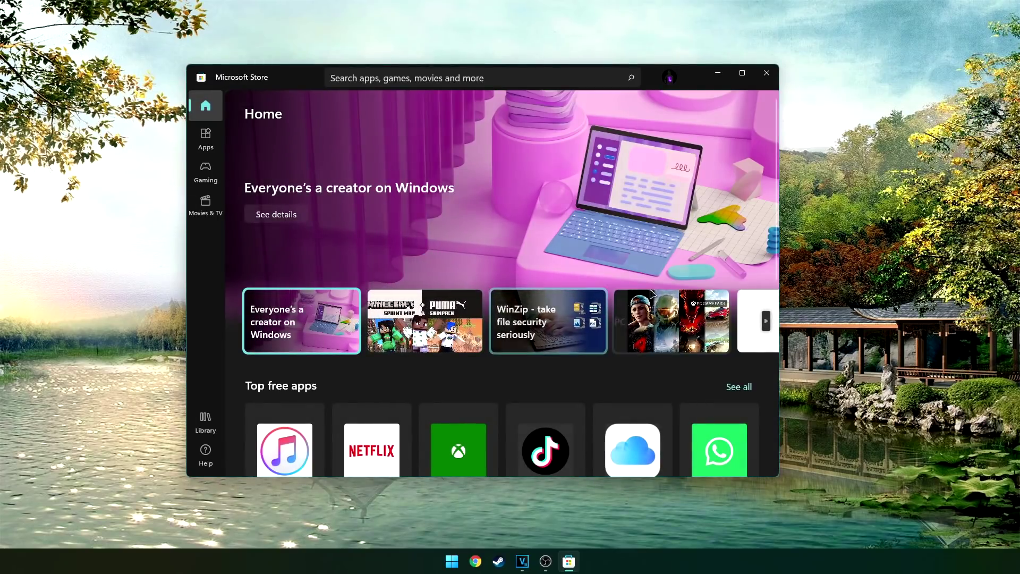
{"action": "scroll", "coordinate": [683, 303], "scroll_direction": "down", "scroll_amount": 5}
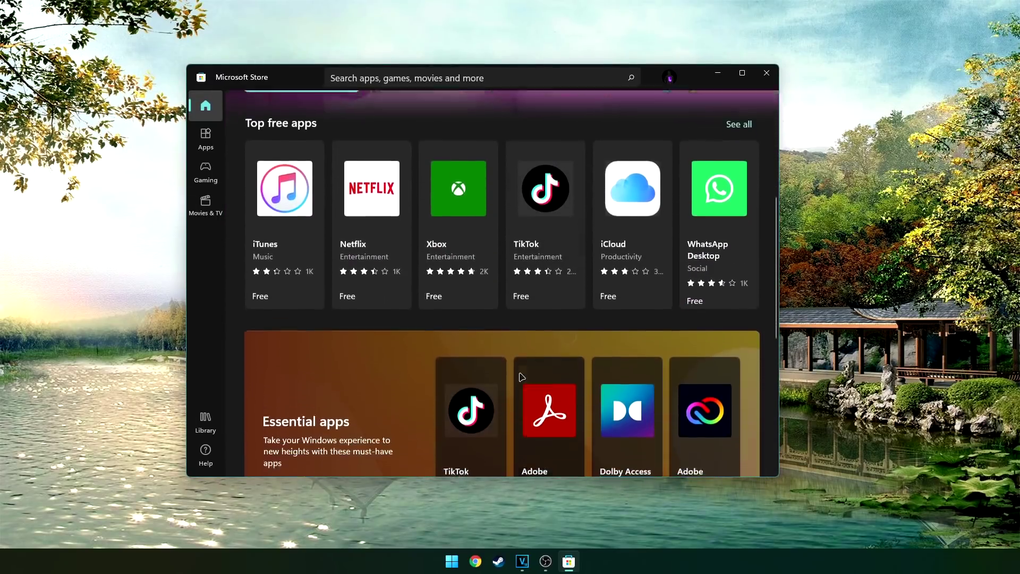
{"action": "scroll", "coordinate": [507, 380], "scroll_direction": "down", "scroll_amount": 8}
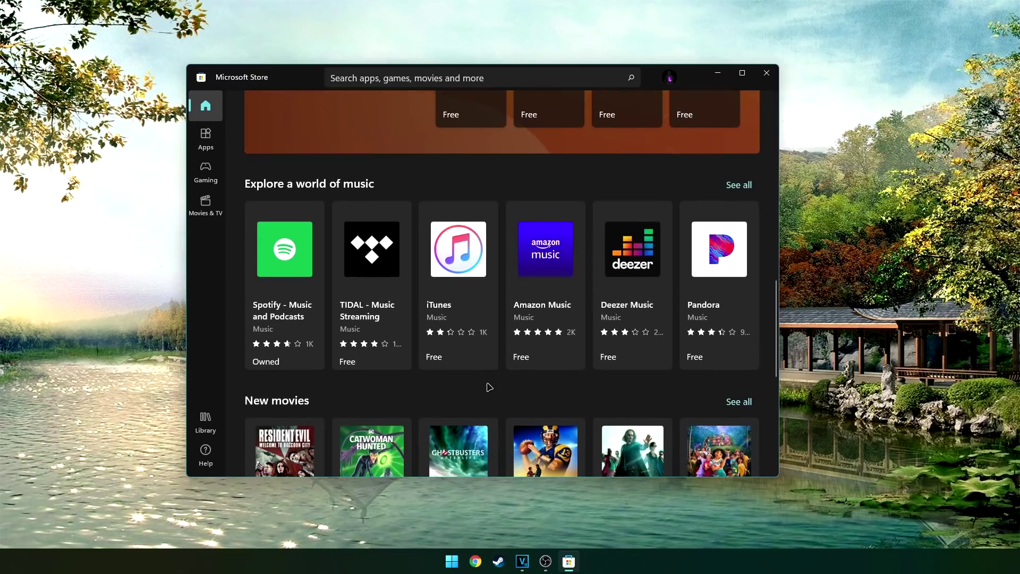
{"action": "scroll", "coordinate": [481, 394], "scroll_direction": "down", "scroll_amount": 4}
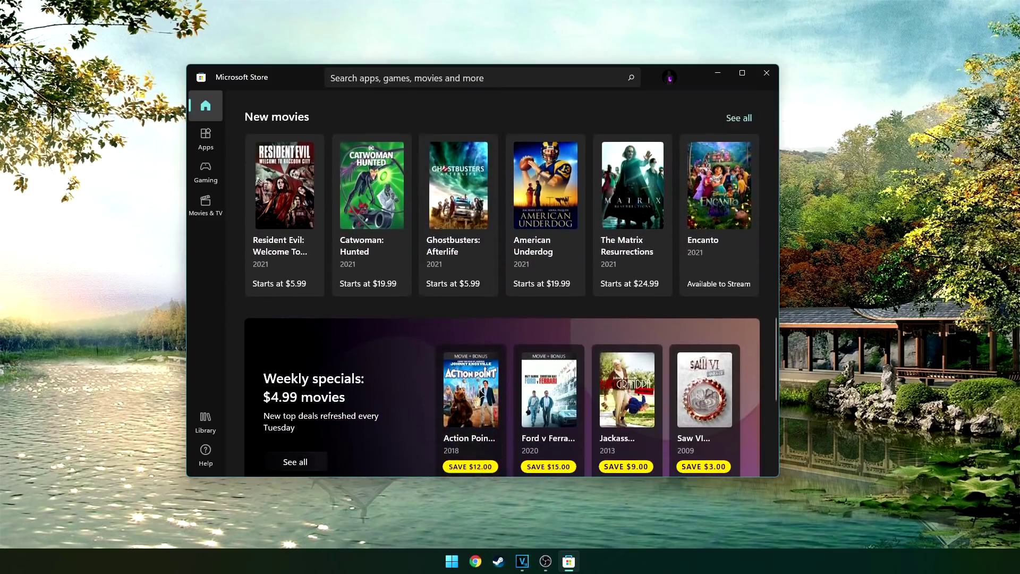
{"action": "left_click", "coordinate": [206, 141]}
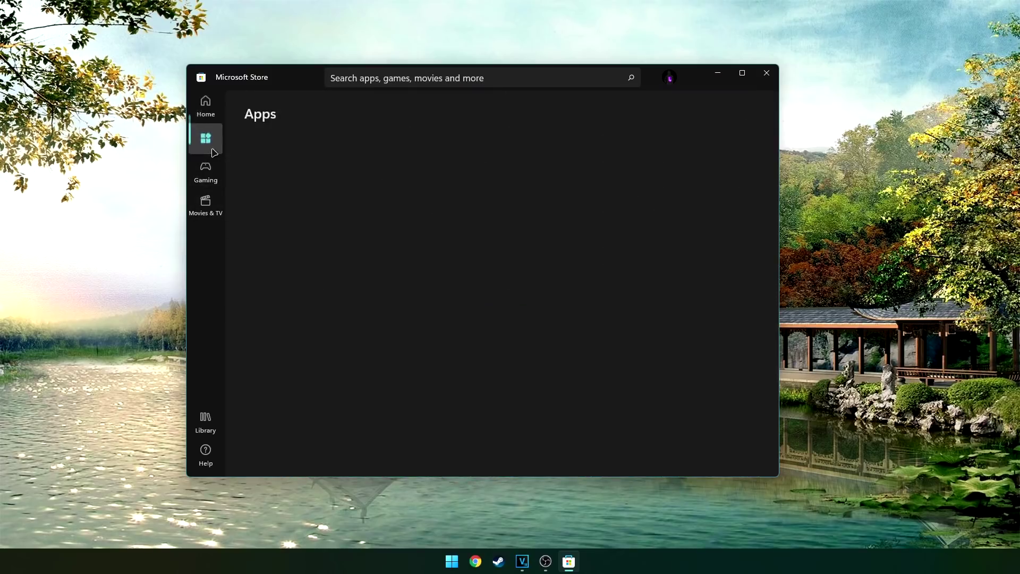
{"action": "scroll", "coordinate": [505, 366], "scroll_direction": "down", "scroll_amount": 10}
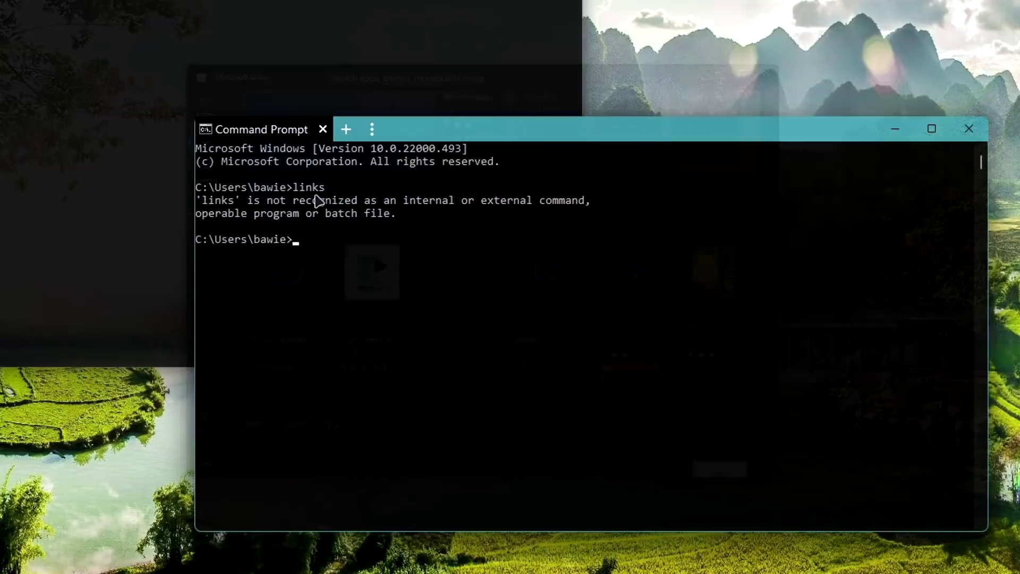
Step: Run 'links...' and a second typed command, both rejected as not recognized
{"action": "type", "text": "links.."}
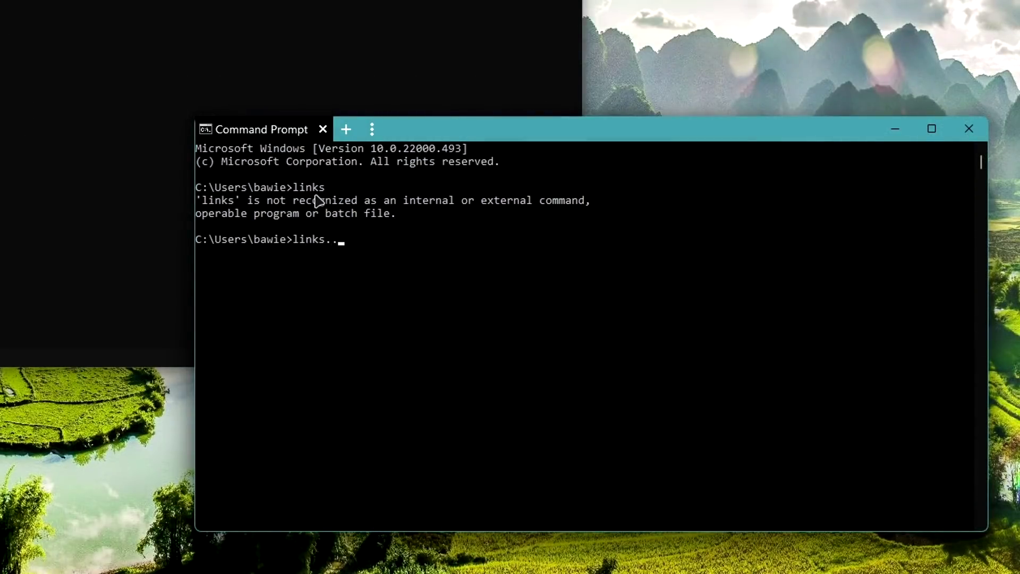
{"action": "type", "text": "."}
{"action": "key", "text": "Return"}
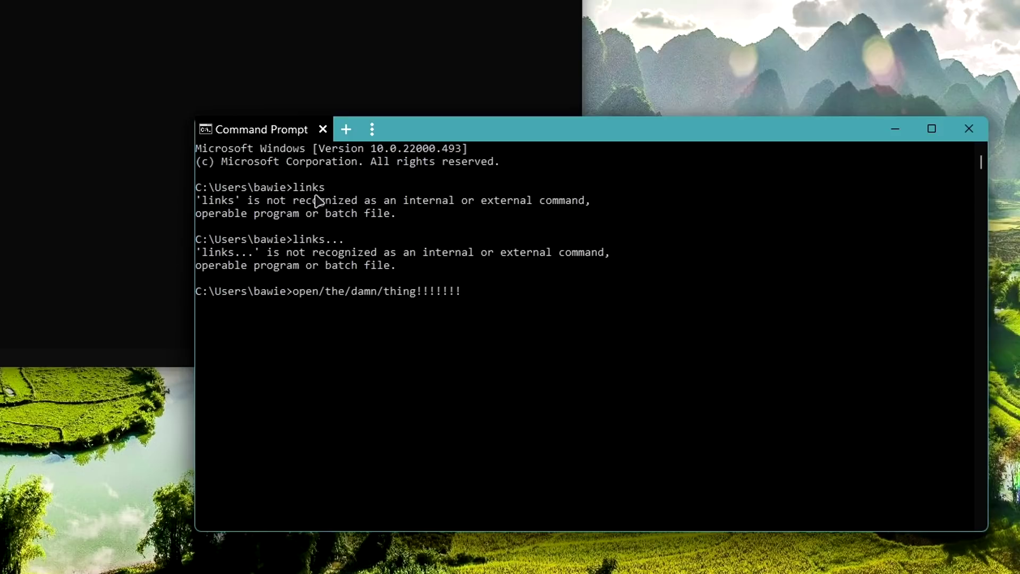
{"action": "key", "text": "Return"}
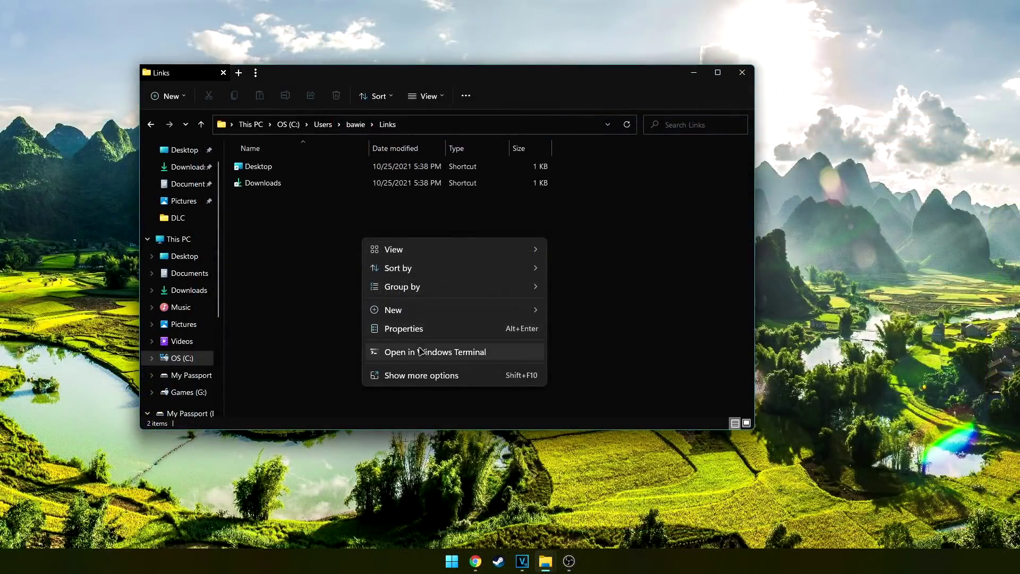
Step: Open the Links folder in Windows Terminal and add a Command Prompt tab
{"action": "left_click", "coordinate": [425, 352]}
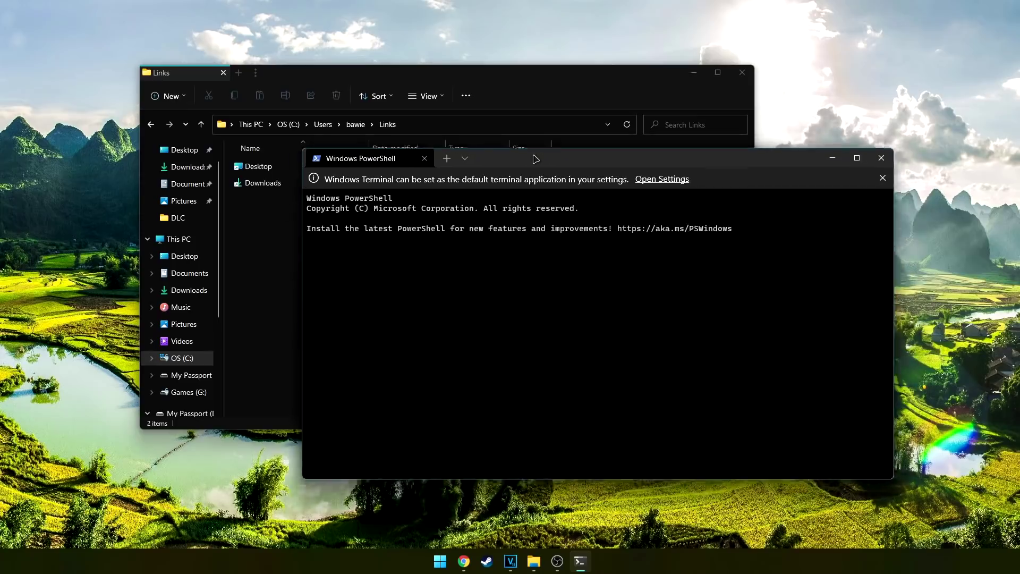
{"action": "left_click_drag", "start_coordinate": [530, 157], "coordinate": [507, 215]}
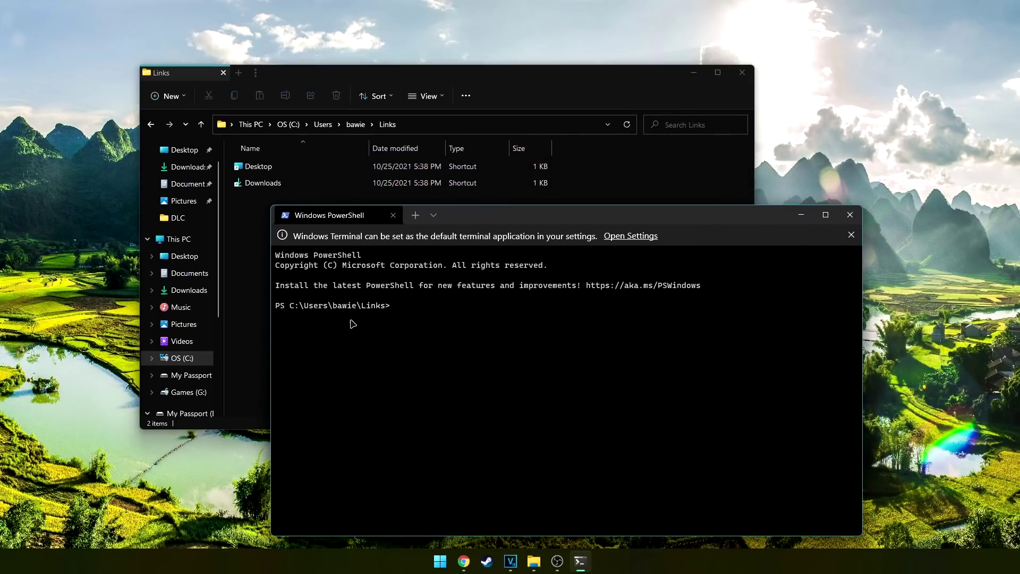
{"action": "left_click", "coordinate": [434, 216]}
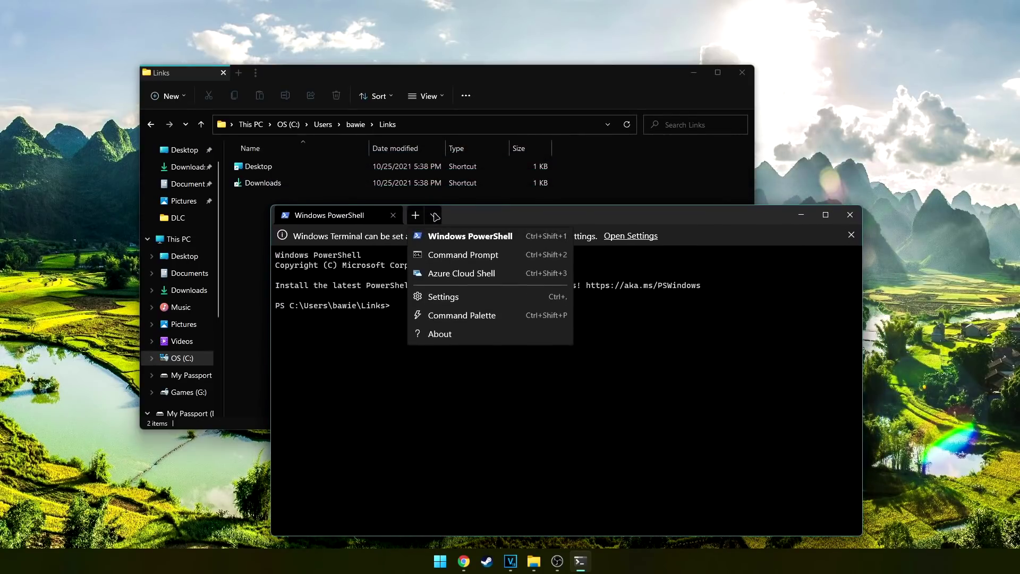
{"action": "left_click", "coordinate": [449, 256]}
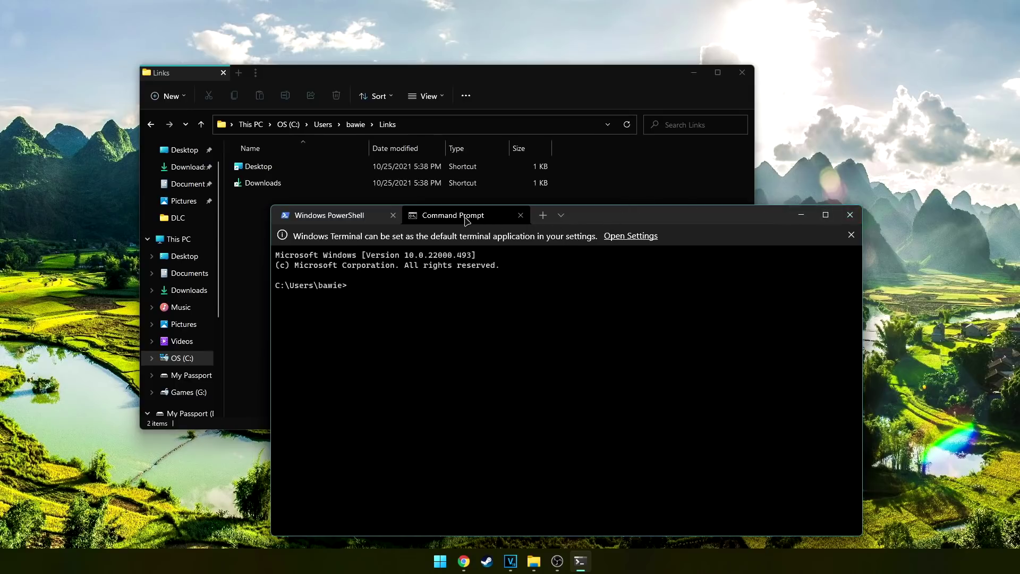
Step: Add an Azure Cloud Shell tab beside PowerShell and Command Prompt, and open Settings
{"action": "left_click", "coordinate": [350, 219]}
{"action": "left_click", "coordinate": [470, 215]}
{"action": "left_click", "coordinate": [560, 216]}
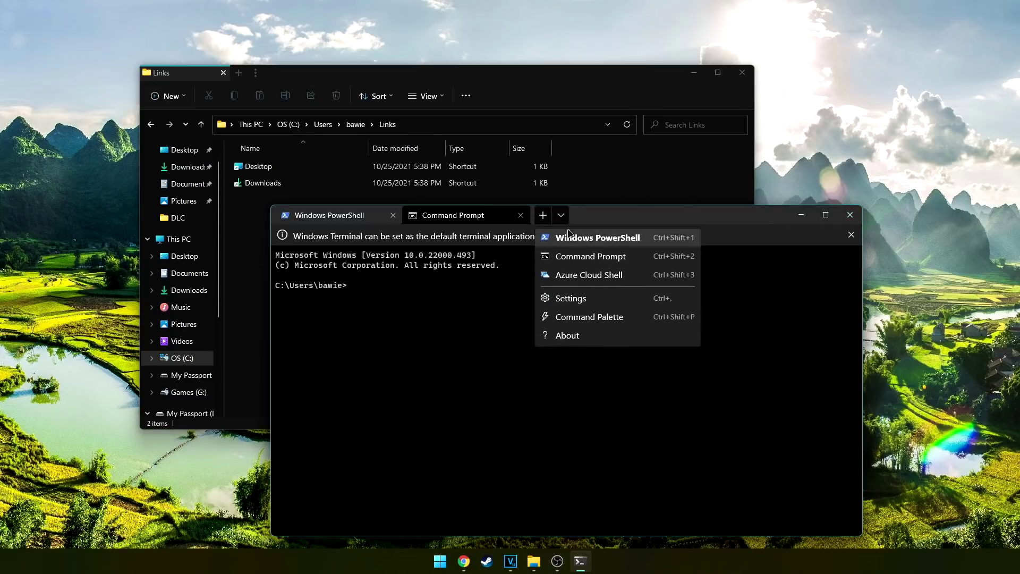
{"action": "left_click", "coordinate": [581, 273]}
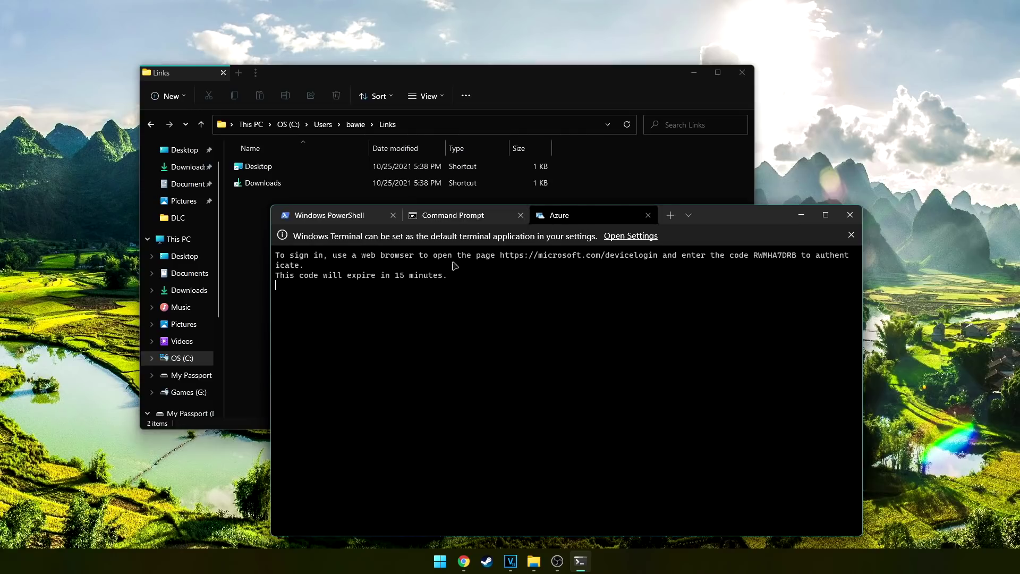
{"action": "key", "text": "ctrl+shift+Tab"}
{"action": "key", "text": "ctrl+shift+Tab"}
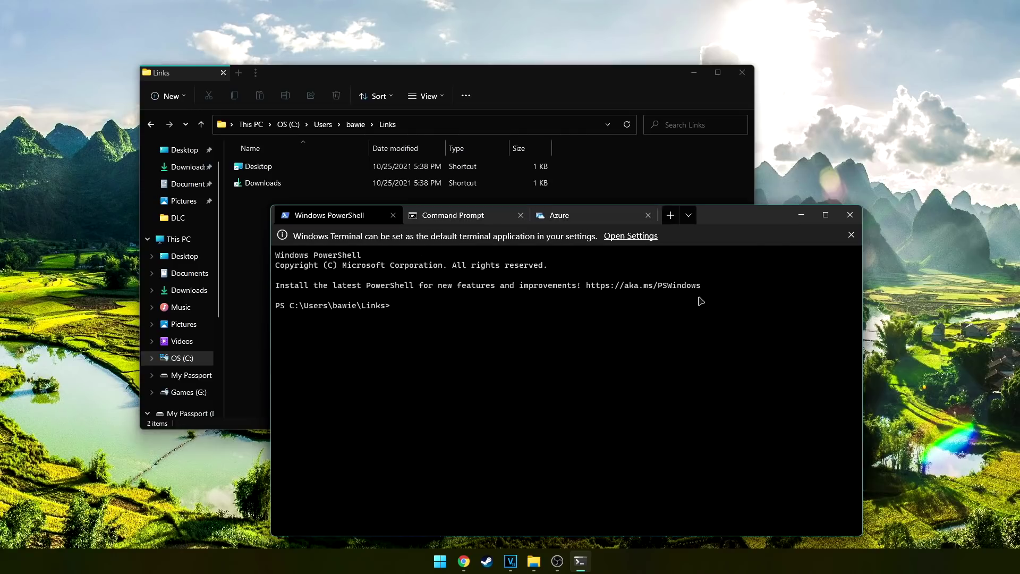
{"action": "left_click", "coordinate": [631, 236]}
Step: Show the Add a new profile settings, then start typing 'dow' in the PowerShell tab
{"action": "left_click_drag", "start_coordinate": [771, 224], "coordinate": [715, 195]}
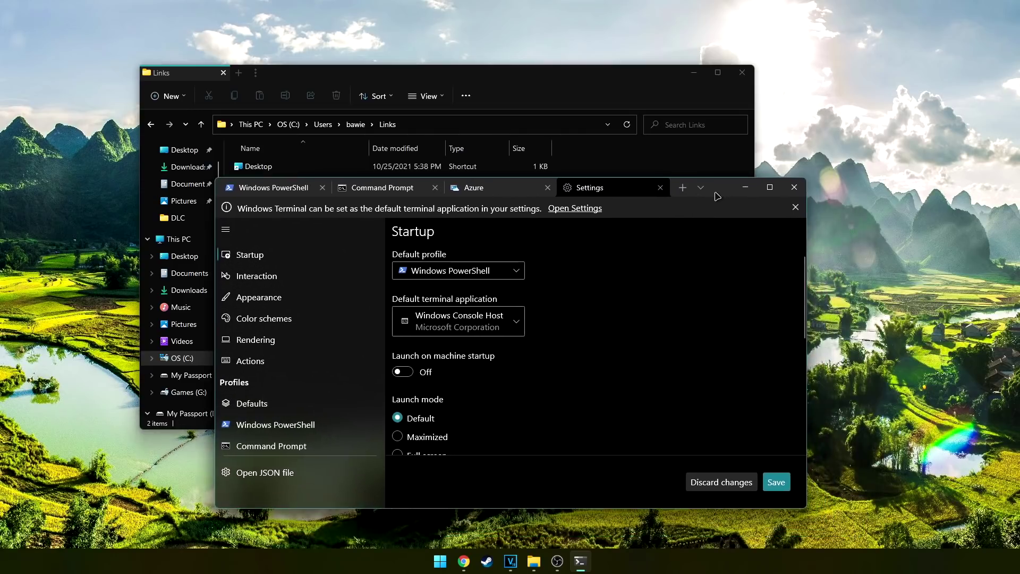
{"action": "left_click", "coordinate": [507, 272]}
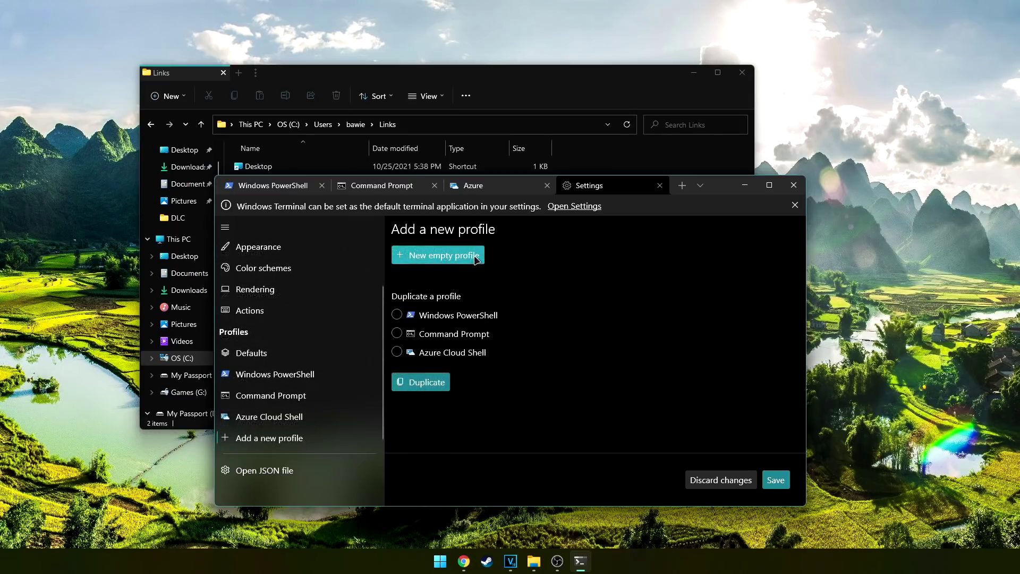
{"action": "left_click_drag", "start_coordinate": [704, 192], "coordinate": [681, 188]}
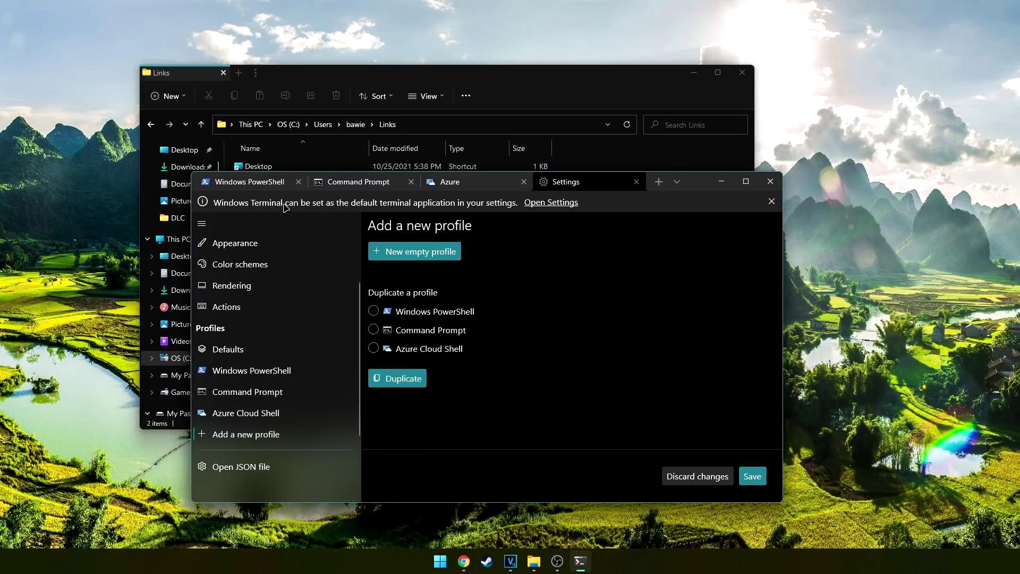
{"action": "left_click", "coordinate": [270, 187]}
{"action": "type", "text": "dow"}
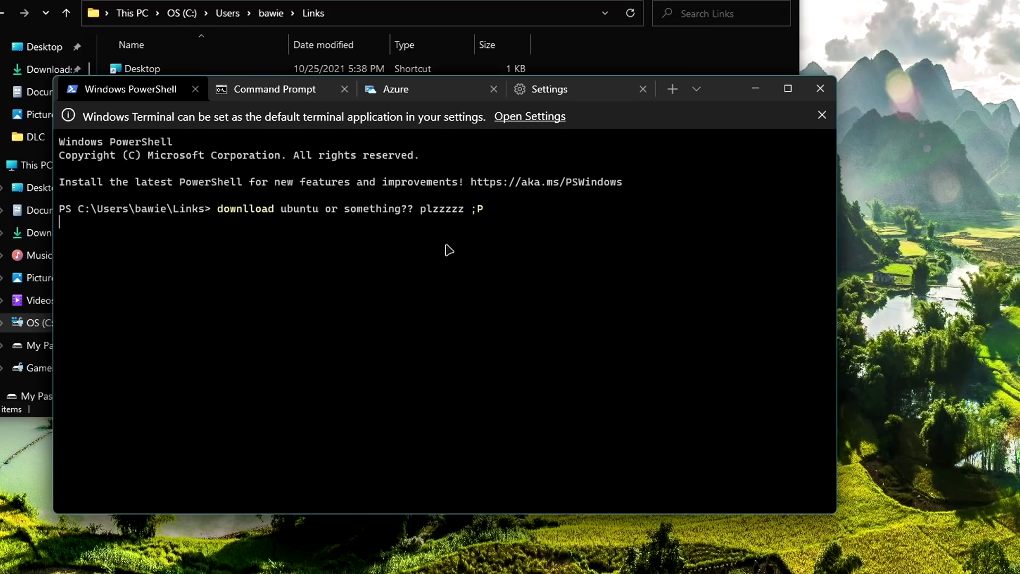
Step: Type 'hell yee' in the terminal and scroll through the Appearance options
{"action": "type", "text": "hell yeeezzzzz"}
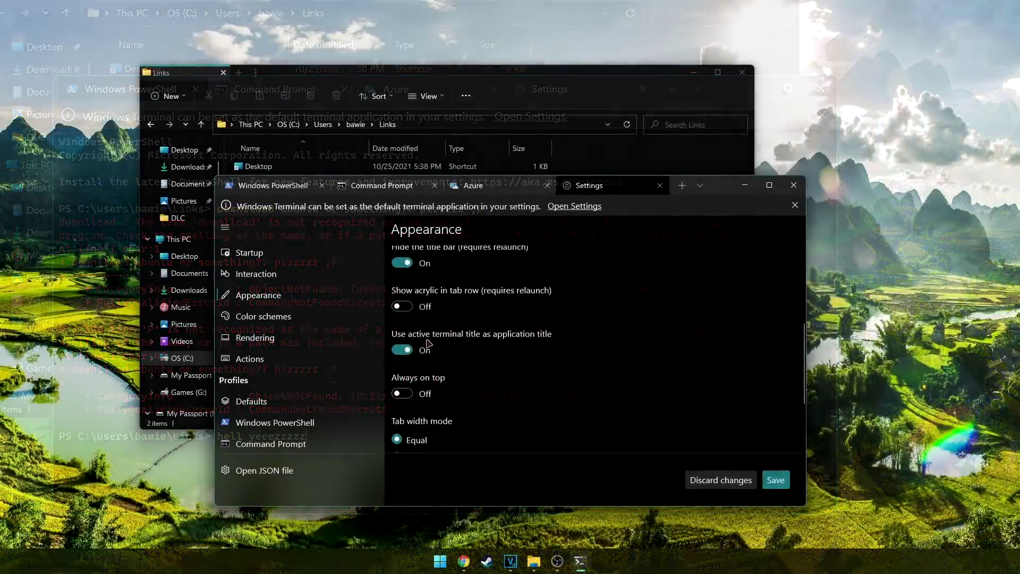
{"action": "scroll", "coordinate": [431, 343], "scroll_direction": "down", "scroll_amount": 3}
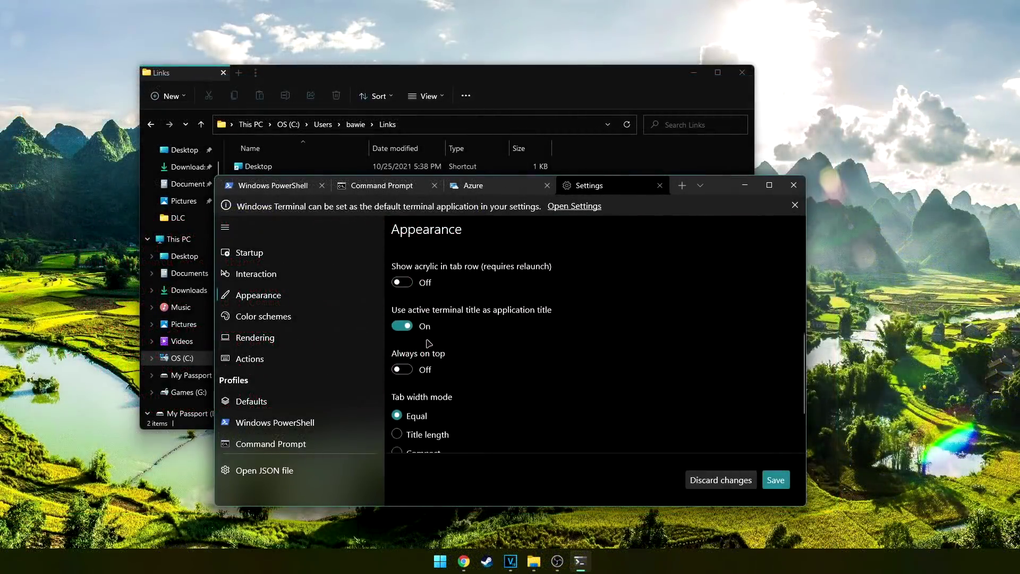
{"action": "scroll", "coordinate": [430, 344], "scroll_direction": "down", "scroll_amount": 1}
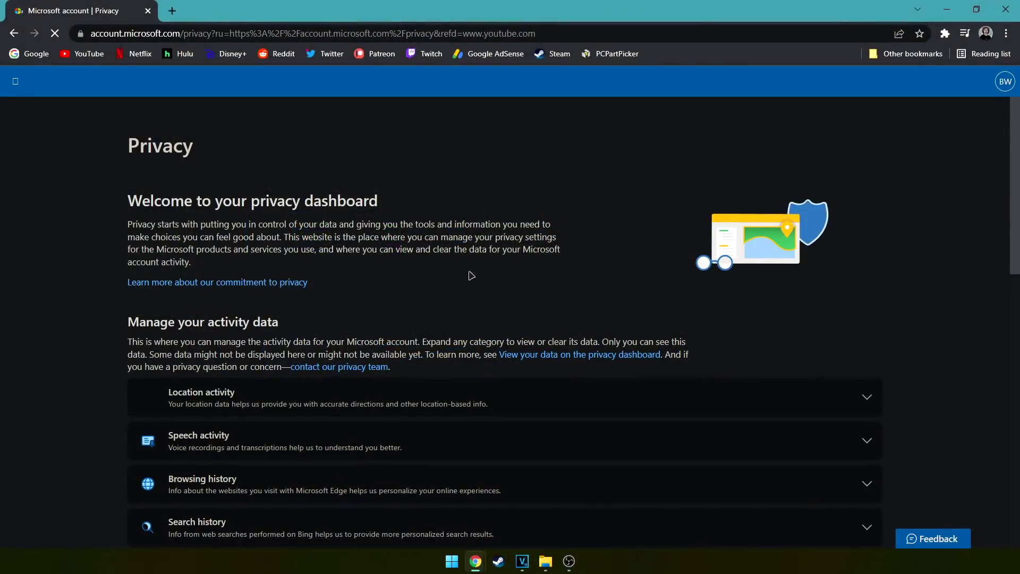
{"action": "scroll", "coordinate": [529, 279], "scroll_direction": "down", "scroll_amount": 1}
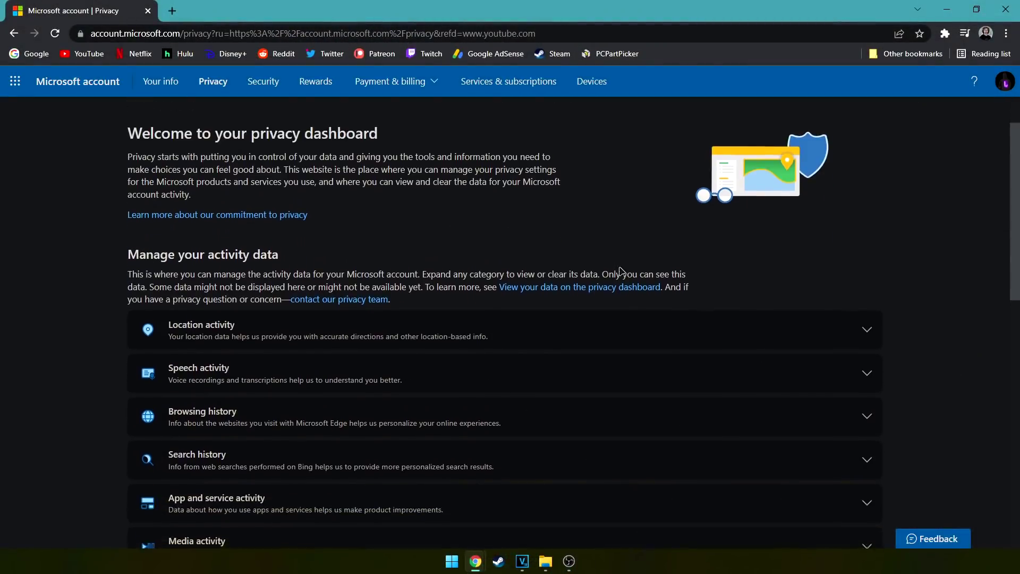
{"action": "scroll", "coordinate": [637, 268], "scroll_direction": "down", "scroll_amount": 2}
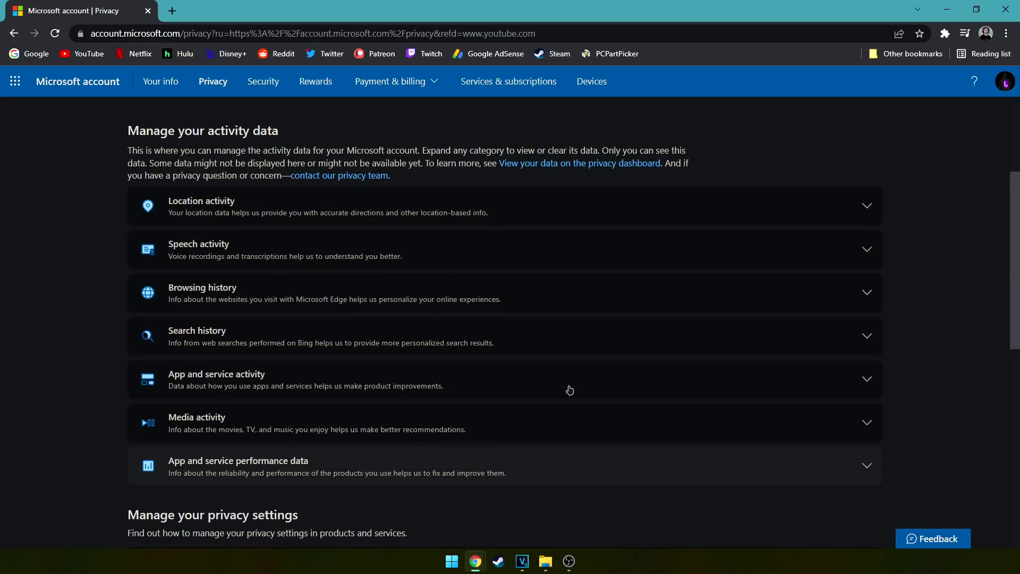
{"action": "left_click", "coordinate": [867, 209]}
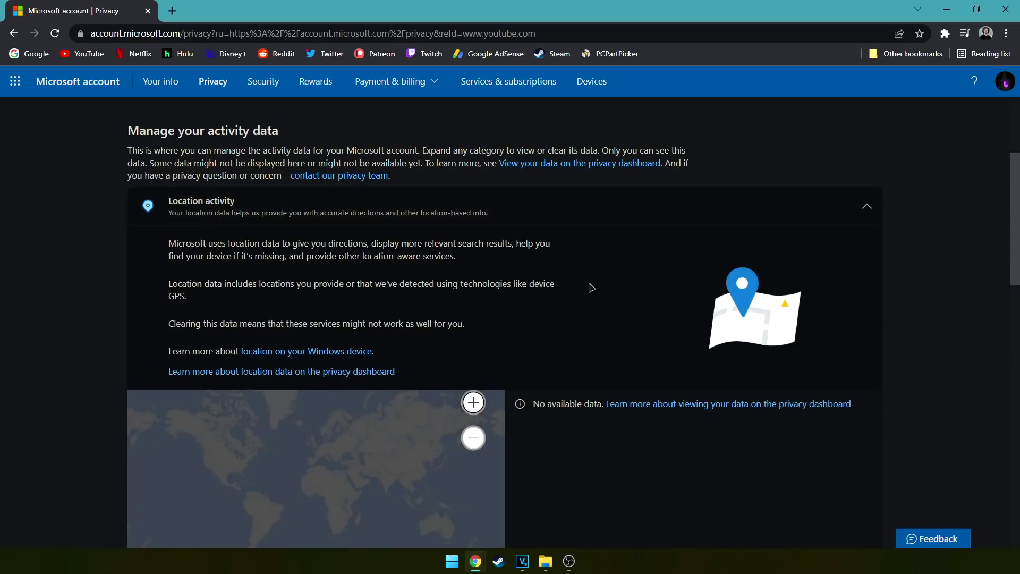
{"action": "scroll", "coordinate": [591, 287], "scroll_direction": "down", "scroll_amount": 2}
{"action": "scroll", "coordinate": [520, 322], "scroll_direction": "down", "scroll_amount": 1}
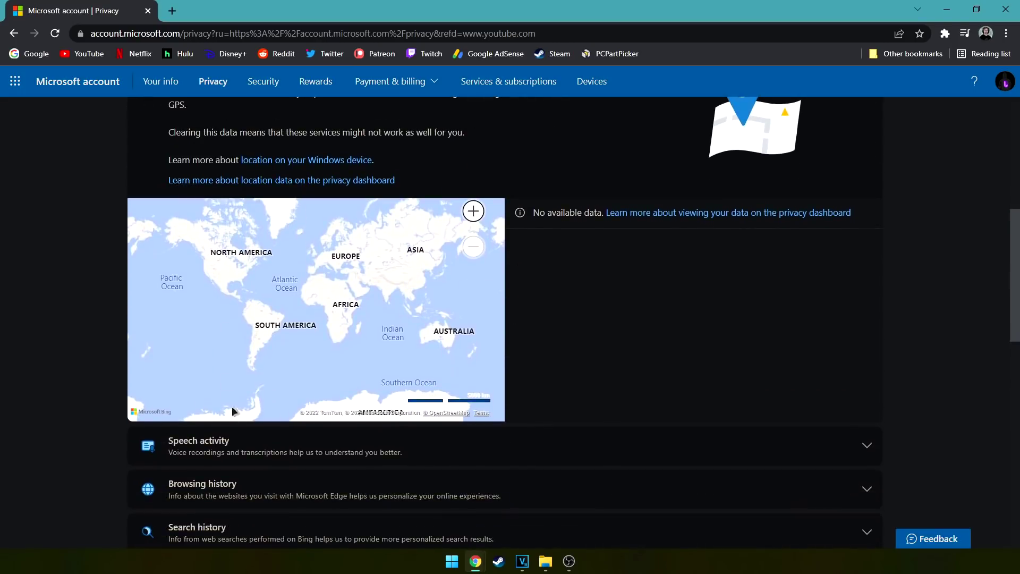
{"action": "scroll", "coordinate": [574, 313], "scroll_direction": "up", "scroll_amount": 2}
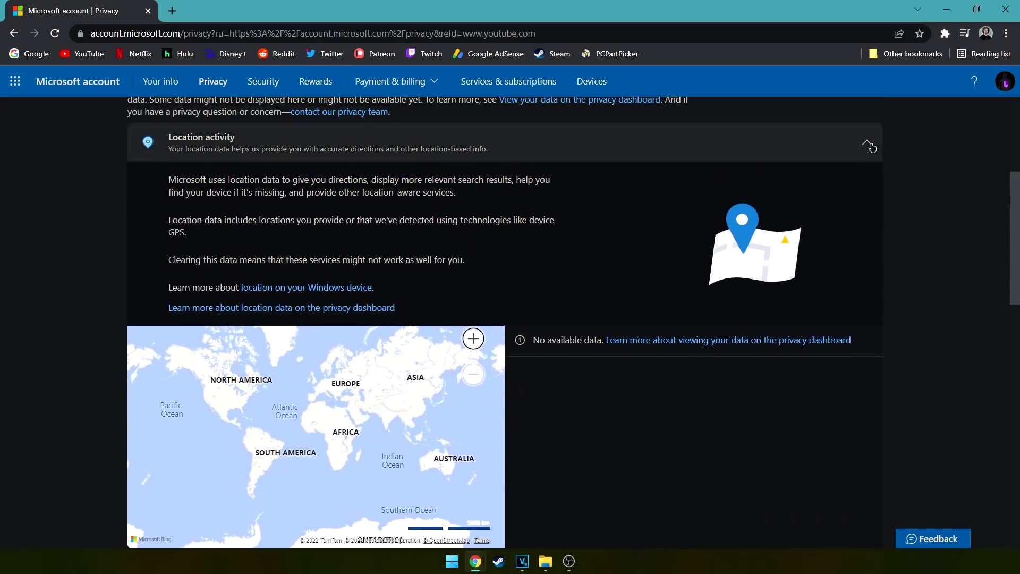
{"action": "left_click", "coordinate": [868, 144]}
{"action": "left_click", "coordinate": [879, 189]}
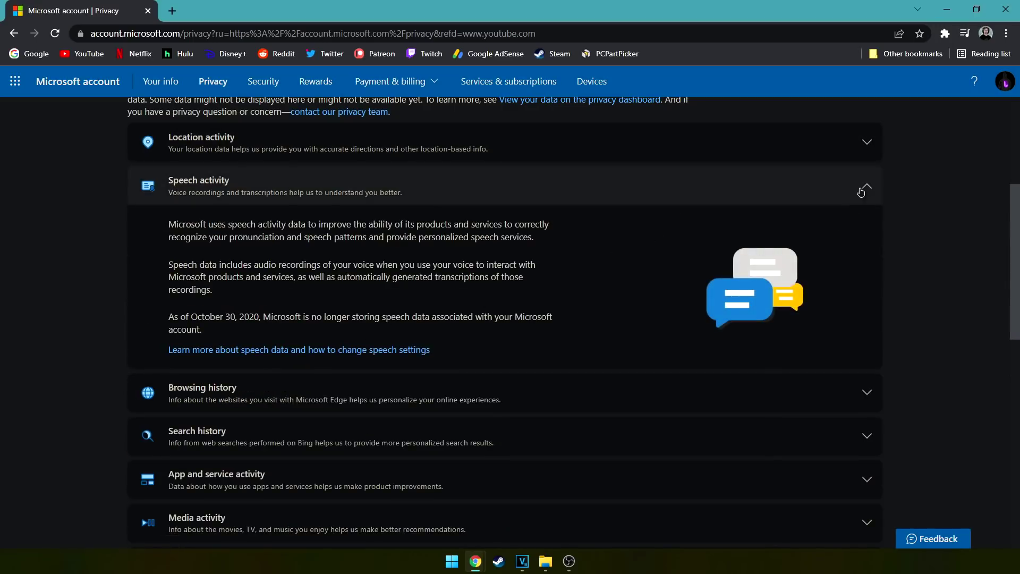
{"action": "left_click", "coordinate": [866, 187]}
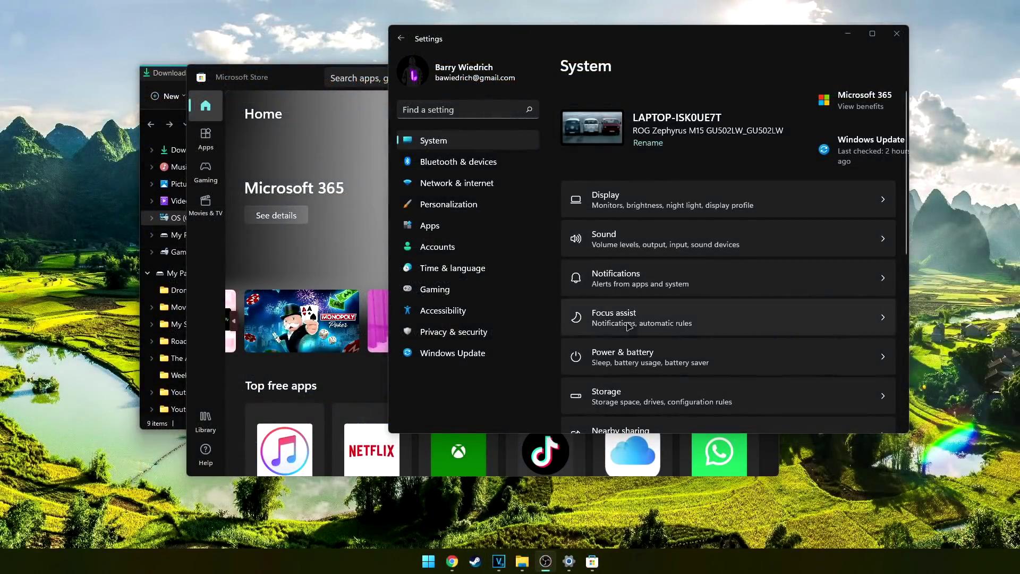
Step: Open Privacy & security > Diagnostics & feedback and expand View diagnostic data, which is off
{"action": "left_click", "coordinate": [455, 336]}
{"action": "scroll", "coordinate": [658, 319], "scroll_direction": "down", "scroll_amount": 3}
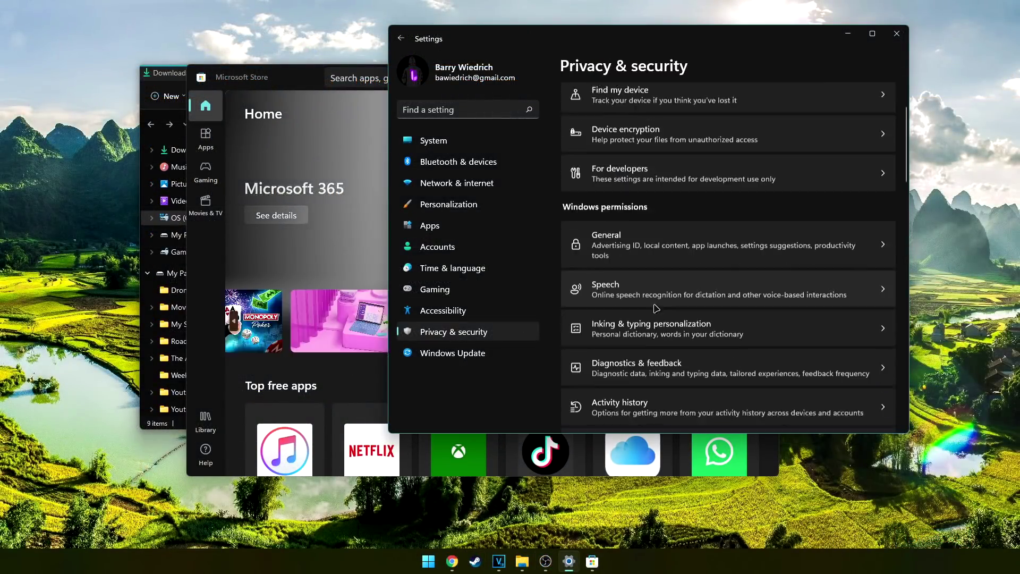
{"action": "left_click", "coordinate": [665, 341]}
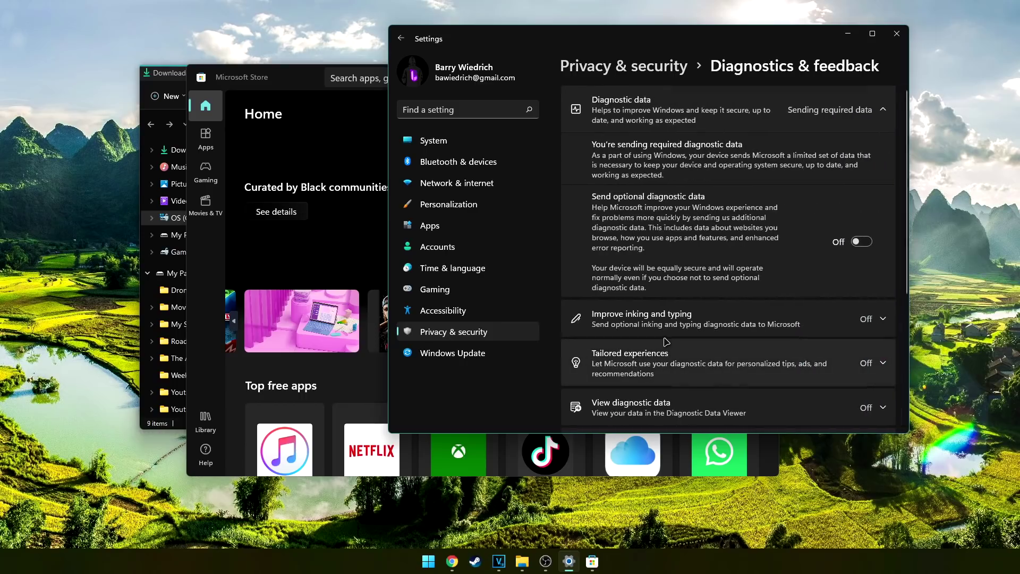
{"action": "scroll", "coordinate": [675, 338], "scroll_direction": "down", "scroll_amount": 3}
{"action": "left_click", "coordinate": [659, 262]}
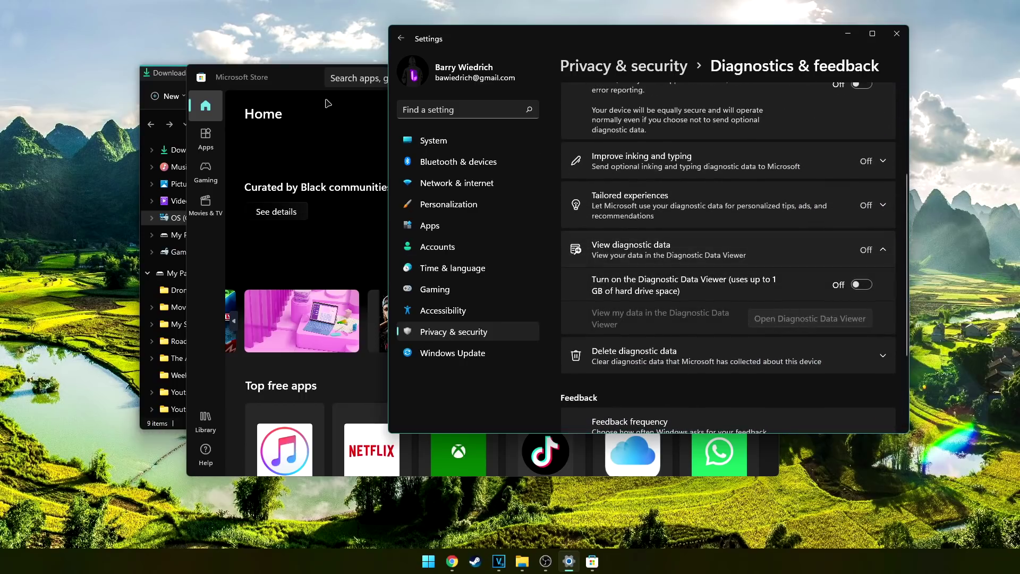
{"action": "left_click", "coordinate": [313, 84]}
Step: Rerun the 'diagnostic data viewer' Store search, open the app, and page to its fifth screenshot
{"action": "left_click", "coordinate": [372, 81]}
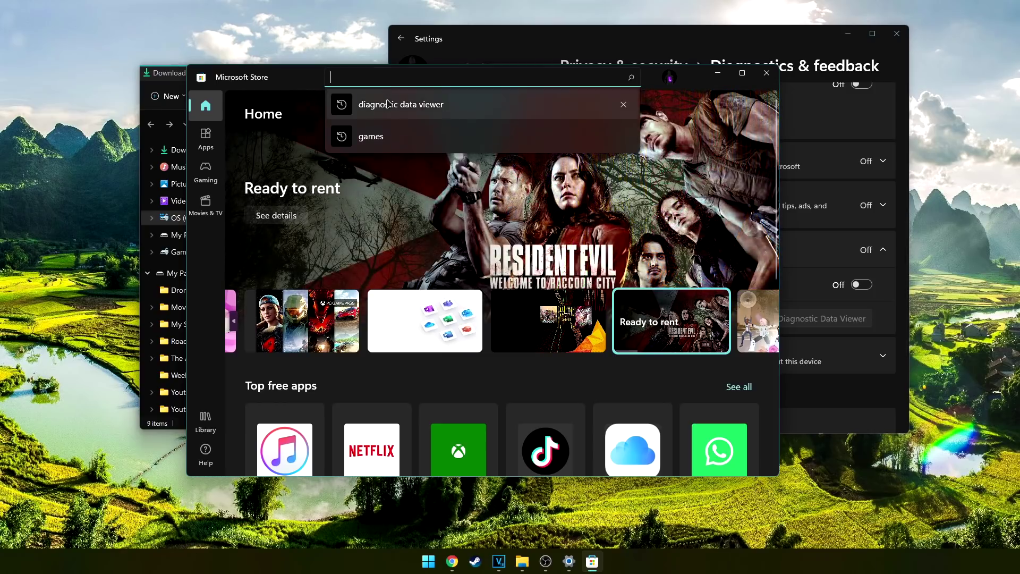
{"action": "left_click", "coordinate": [375, 104]}
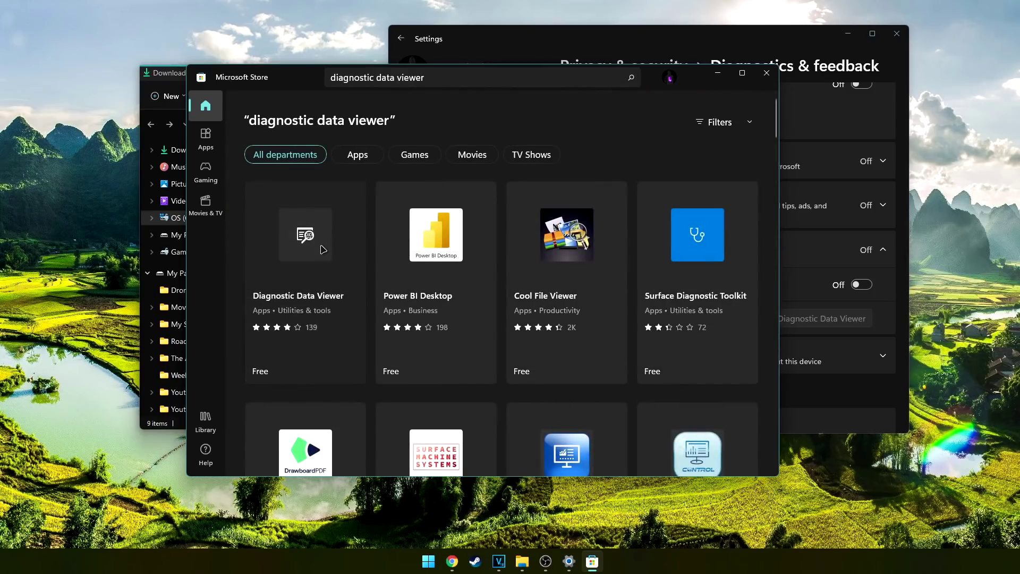
{"action": "left_click", "coordinate": [323, 249]}
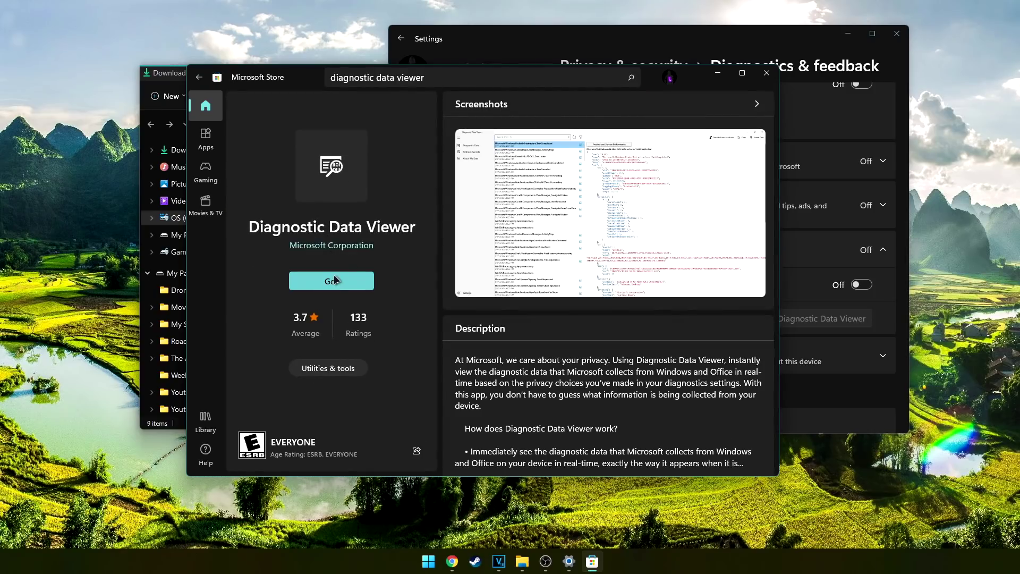
{"action": "left_click", "coordinate": [500, 228]}
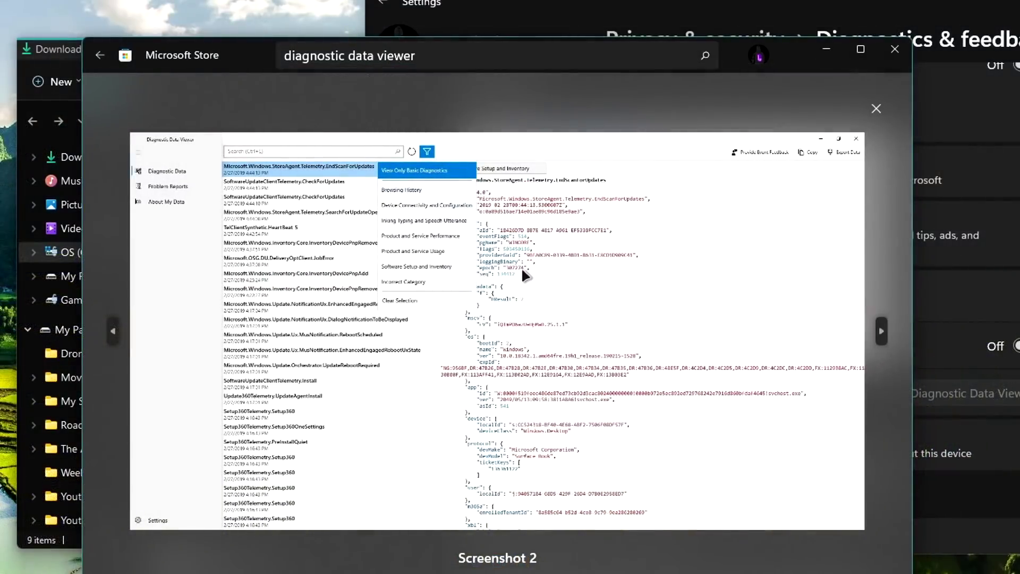
{"action": "left_click", "coordinate": [882, 333]}
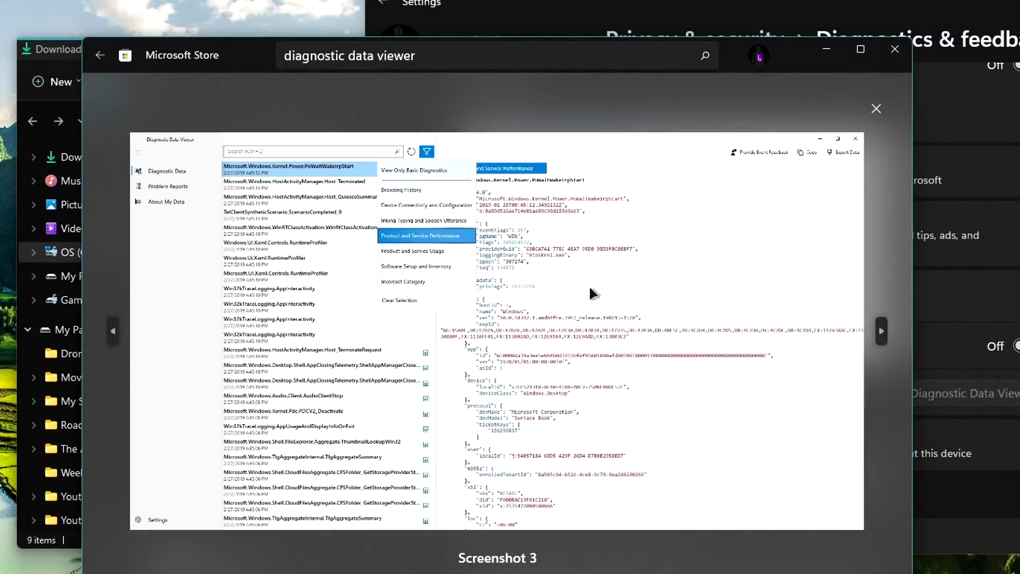
{"action": "left_click", "coordinate": [883, 331]}
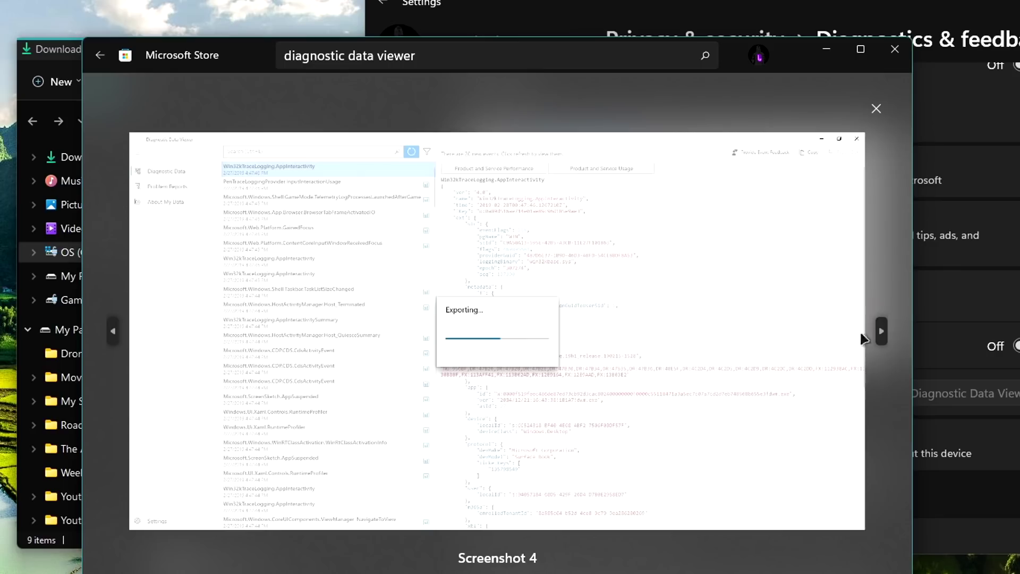
{"action": "left_click", "coordinate": [883, 332]}
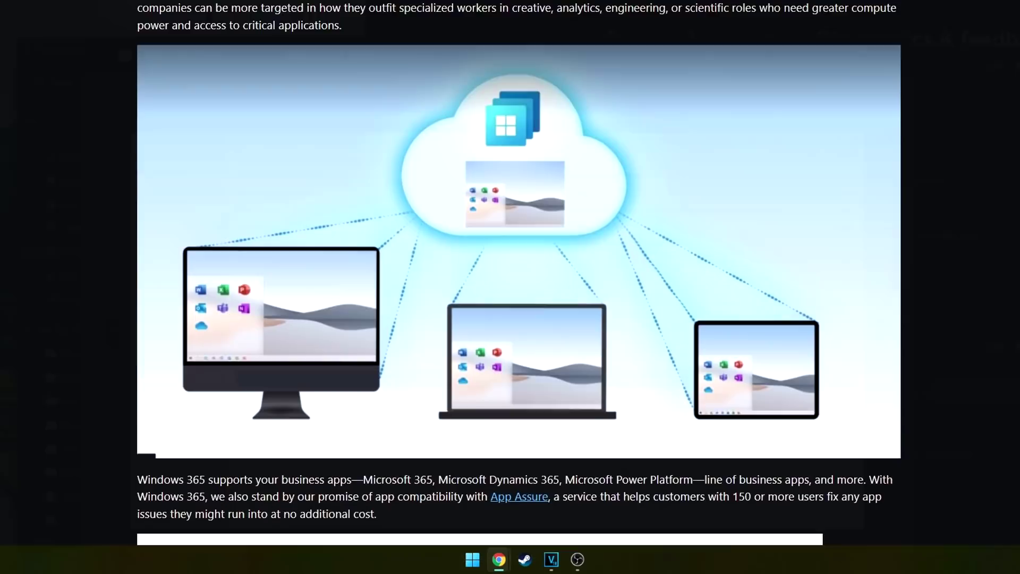
Step: Scroll the Microsoft Store home page to browse the featured banners and Top free apps
{"action": "scroll", "coordinate": [510, 287], "scroll_direction": "down", "scroll_amount": 2}
{"action": "scroll", "coordinate": [510, 287], "scroll_direction": "down", "scroll_amount": 1}
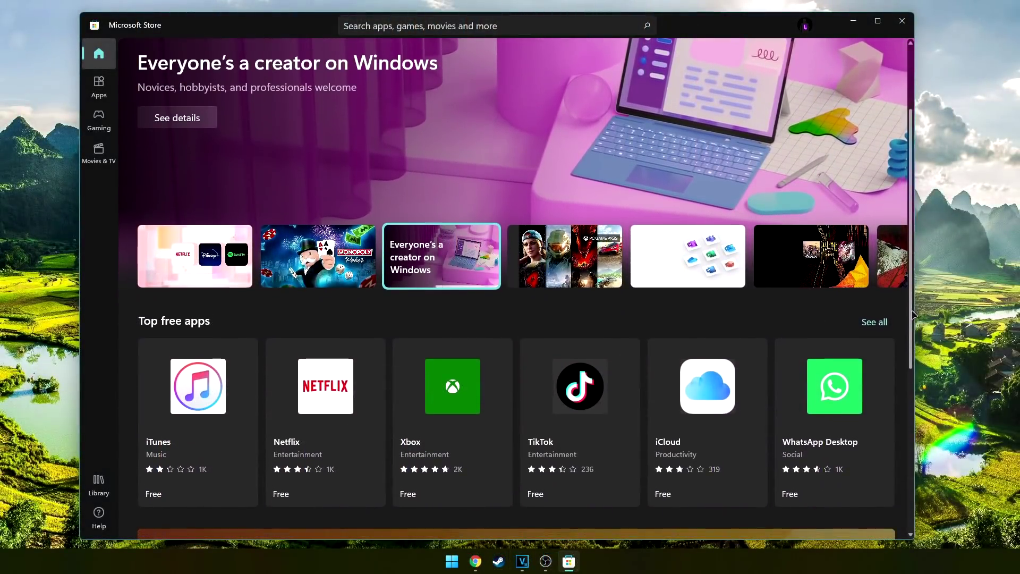
{"action": "left_click_drag", "start_coordinate": [912, 313], "coordinate": [909, 445]}
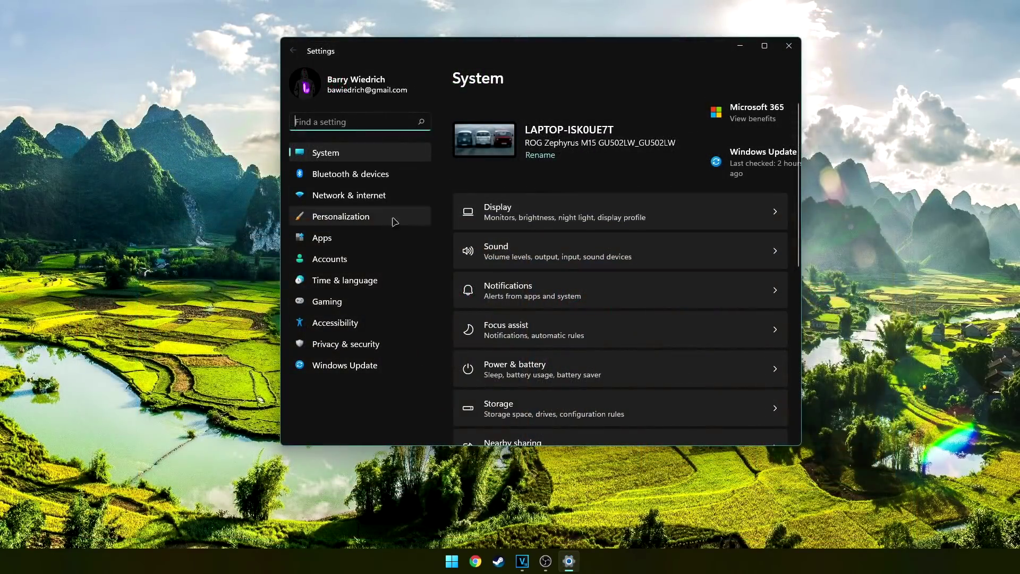
Step: Review the account details on the Accounts > Your info page
{"action": "left_click", "coordinate": [345, 259]}
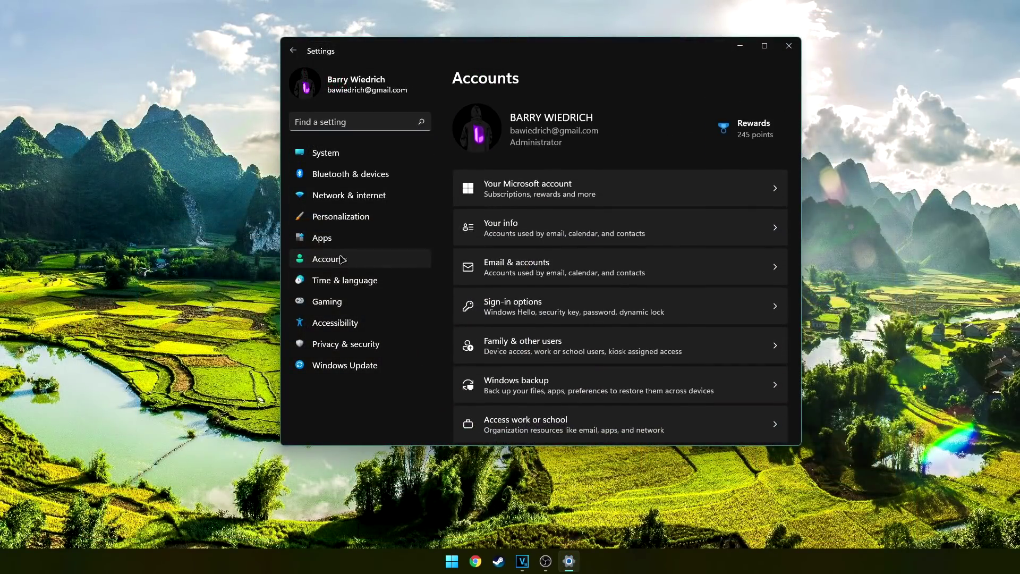
{"action": "left_click", "coordinate": [515, 234]}
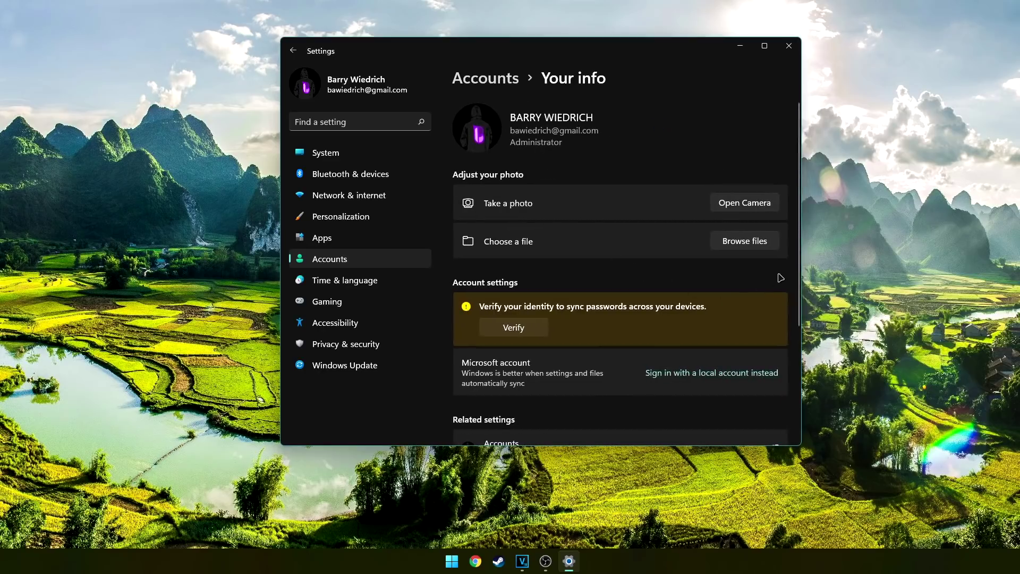
{"action": "scroll", "coordinate": [780, 277], "scroll_direction": "down", "scroll_amount": 3}
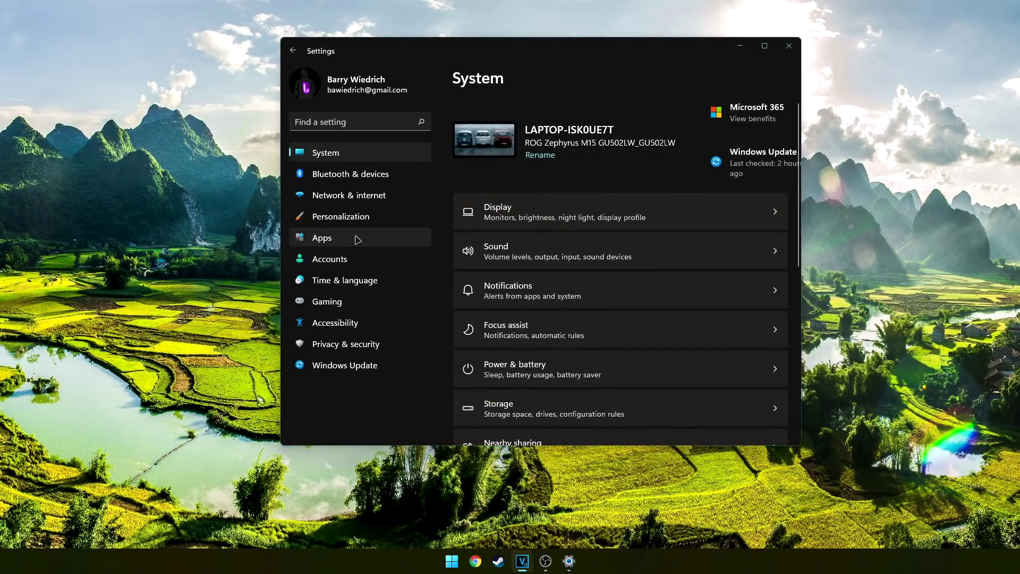
Step: Go to Privacy & security and open the Windows Security page
{"action": "left_click", "coordinate": [334, 348]}
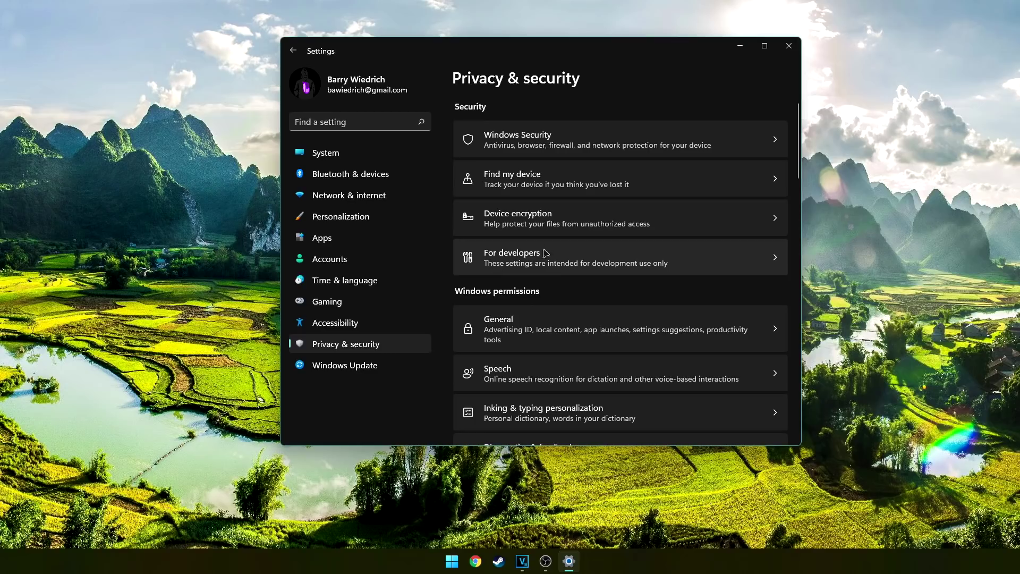
{"action": "scroll", "coordinate": [548, 419], "scroll_direction": "down", "scroll_amount": 3}
{"action": "scroll", "coordinate": [555, 266], "scroll_direction": "up", "scroll_amount": 3}
{"action": "left_click", "coordinate": [540, 148]}
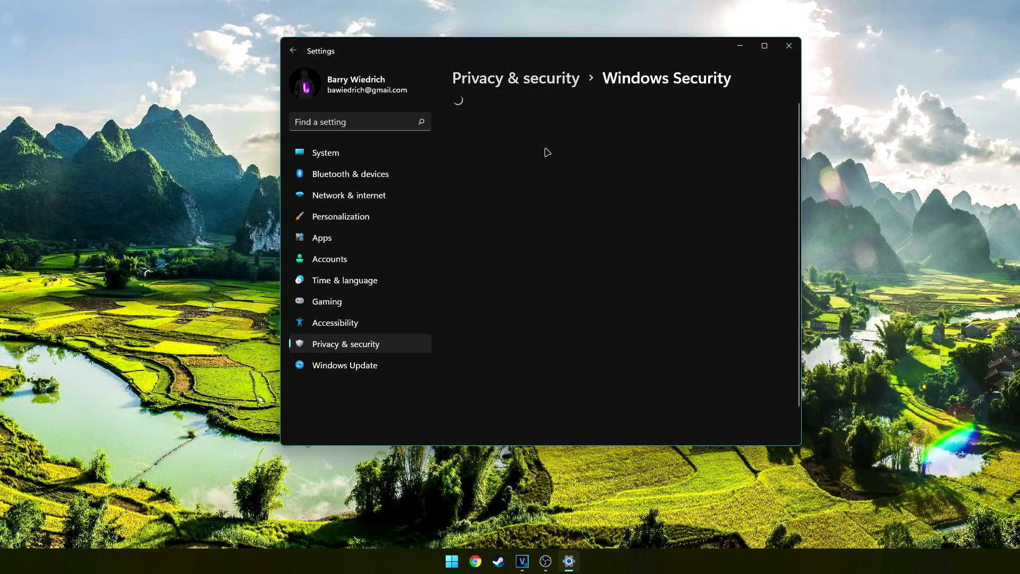
Step: Turn off cloud-delivered protection and Automatic sample submission in Virus & threat protection settings
{"action": "left_click", "coordinate": [502, 211]}
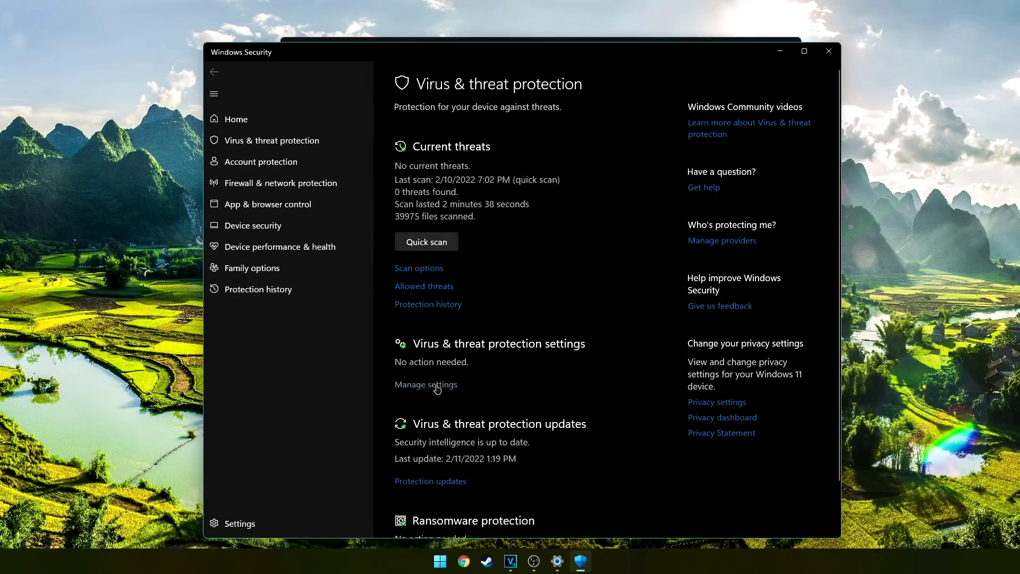
{"action": "left_click", "coordinate": [437, 386]}
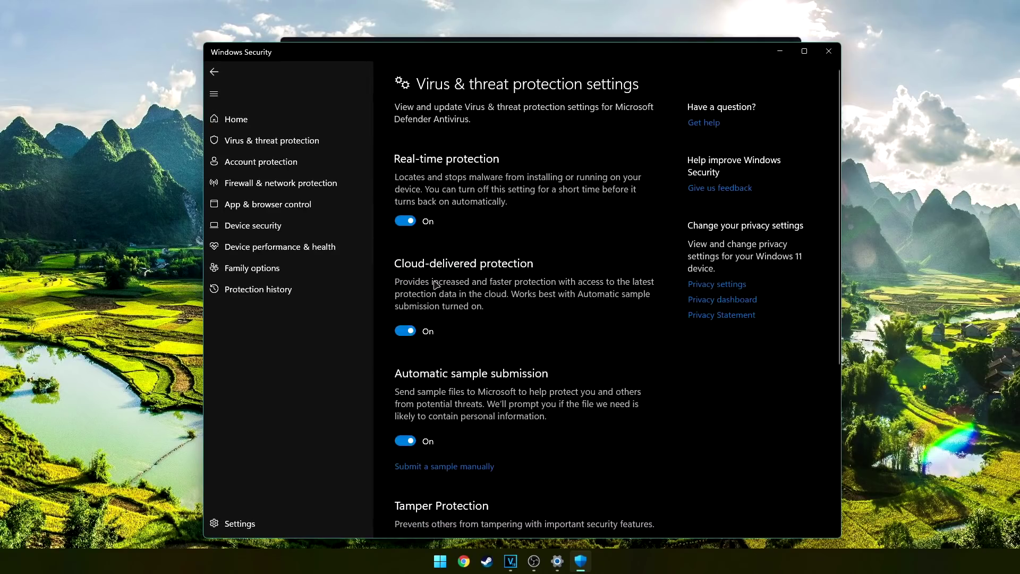
{"action": "scroll", "coordinate": [406, 339], "scroll_direction": "down", "scroll_amount": 3}
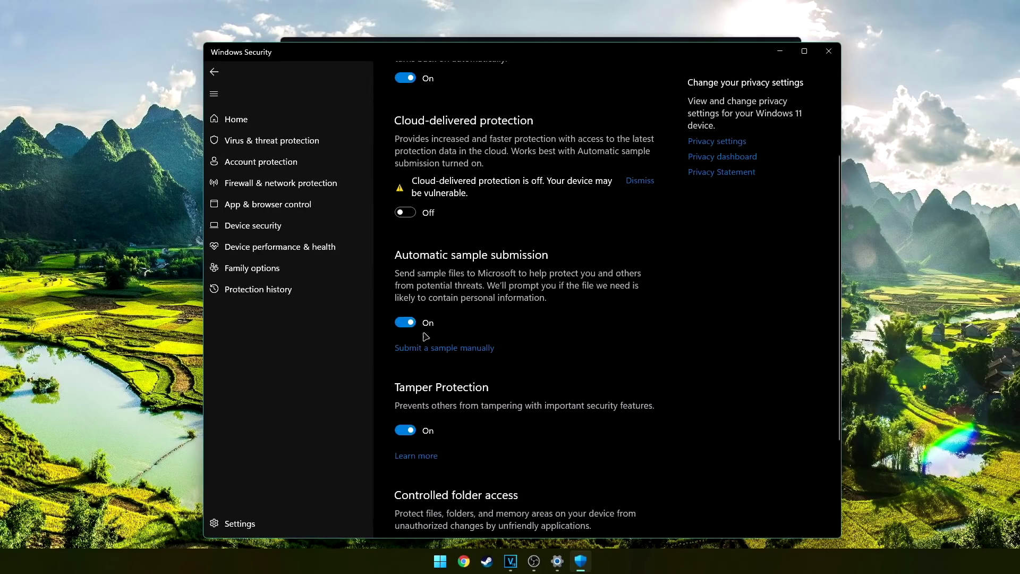
{"action": "left_click", "coordinate": [406, 322]}
{"action": "scroll", "coordinate": [462, 292], "scroll_direction": "down", "scroll_amount": 2}
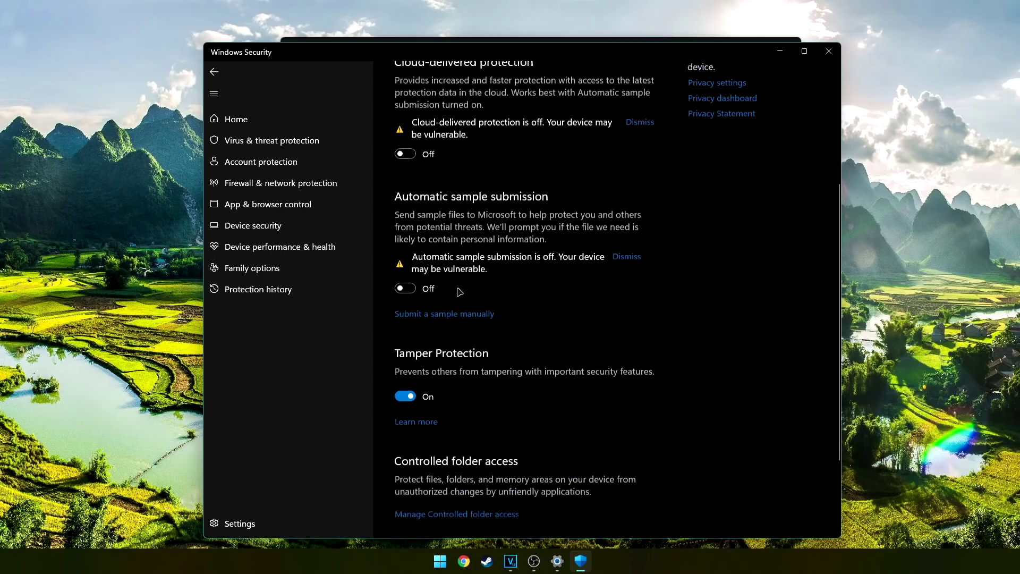
{"action": "scroll", "coordinate": [537, 323], "scroll_direction": "up", "scroll_amount": 5}
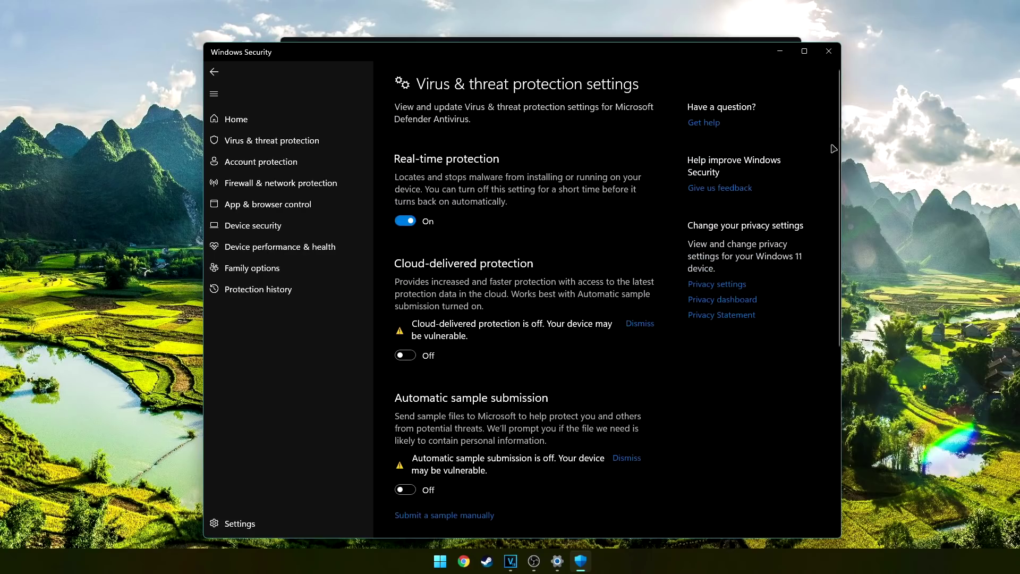
{"action": "left_click_drag", "start_coordinate": [839, 150], "coordinate": [839, 166]}
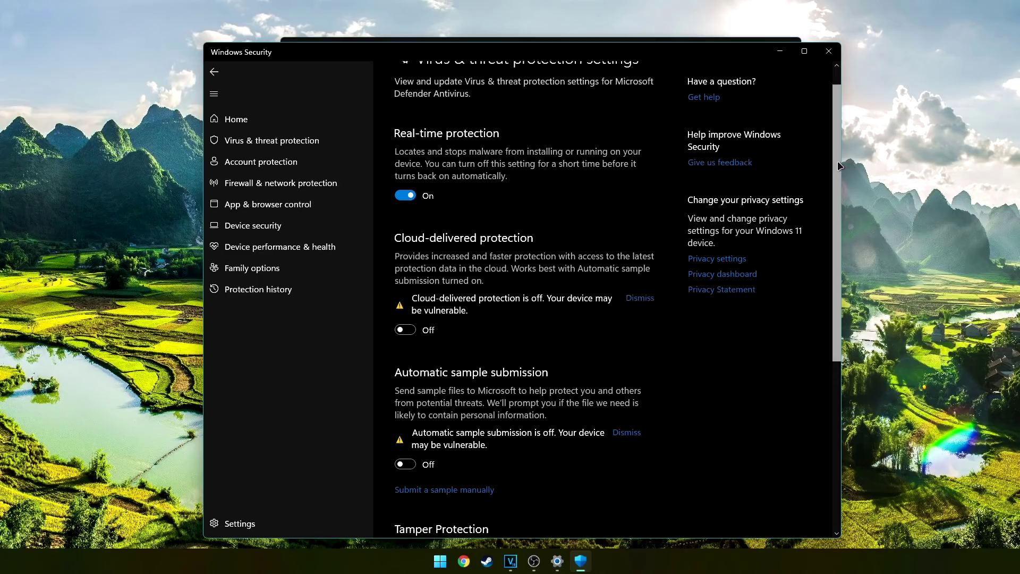
{"action": "scroll", "coordinate": [482, 167], "scroll_direction": "up", "scroll_amount": 1}
{"action": "left_click", "coordinate": [213, 75]}
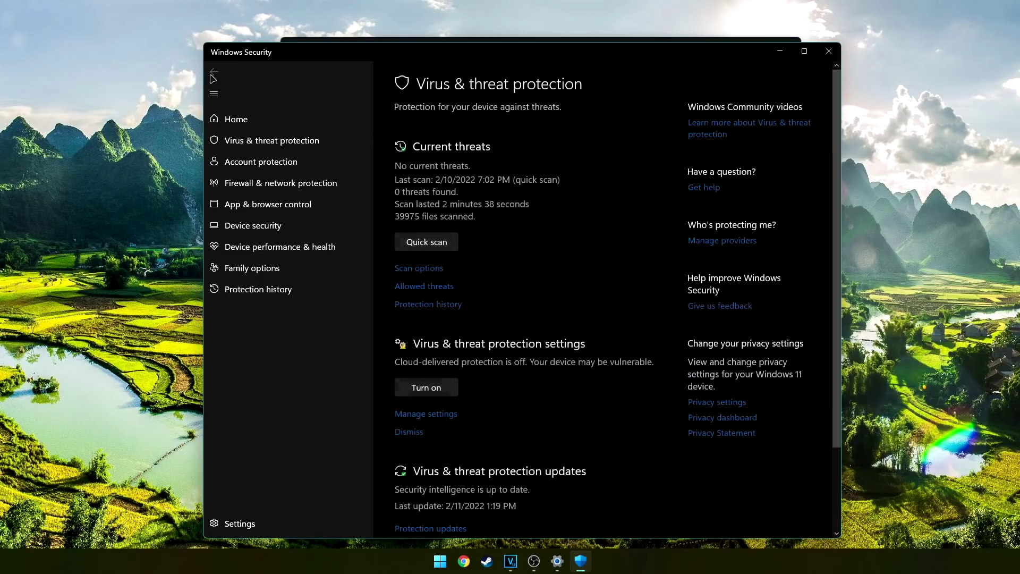
Step: Close Windows Security and check the Find my device settings
{"action": "left_click", "coordinate": [828, 51]}
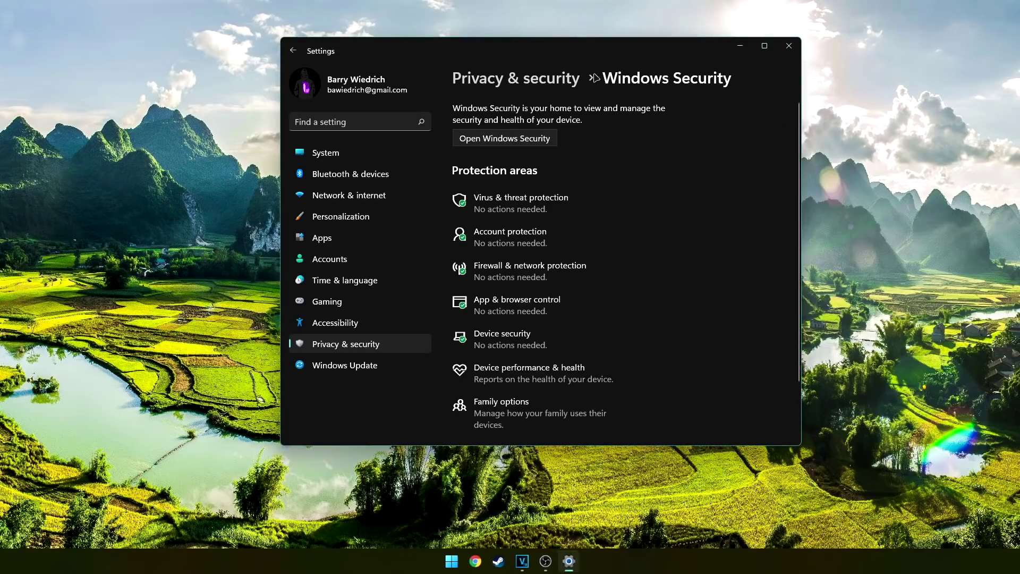
{"action": "left_click", "coordinate": [537, 179]}
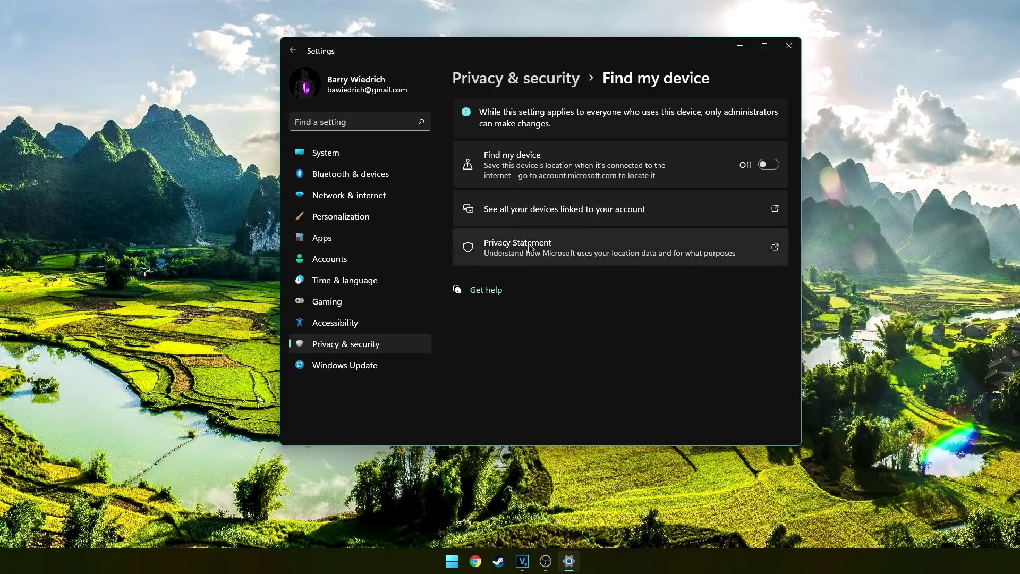
{"action": "left_click", "coordinate": [292, 50]}
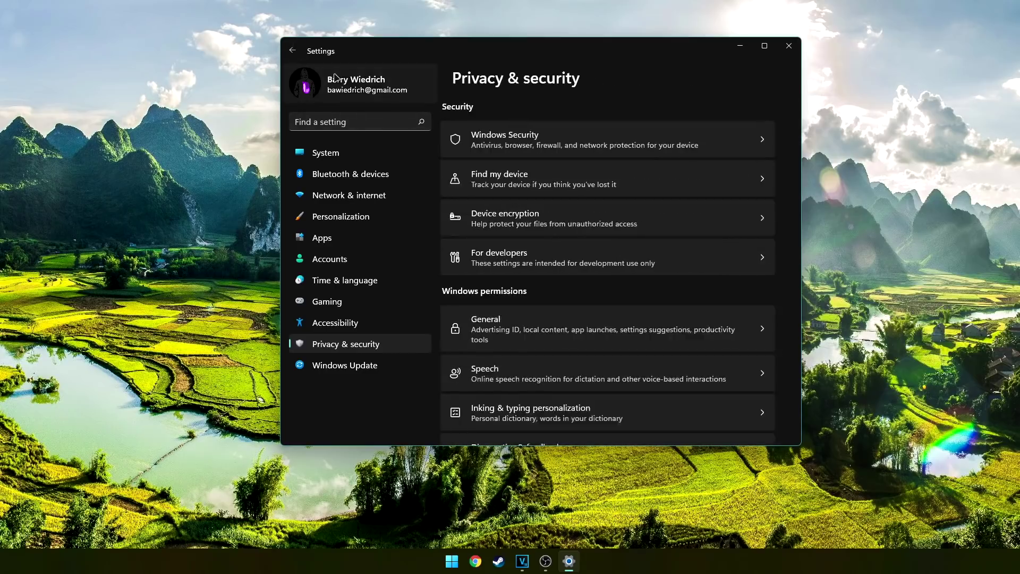
Step: Turn off personalized ads, language-list content and app-launch tracking in General privacy settings
{"action": "left_click", "coordinate": [510, 329]}
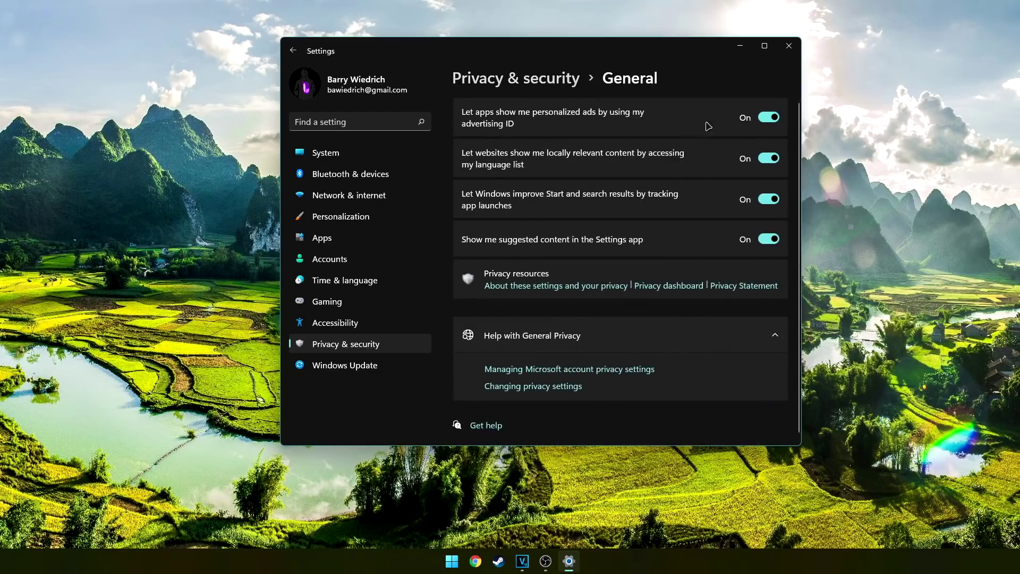
{"action": "scroll", "coordinate": [643, 265], "scroll_direction": "down", "scroll_amount": 1}
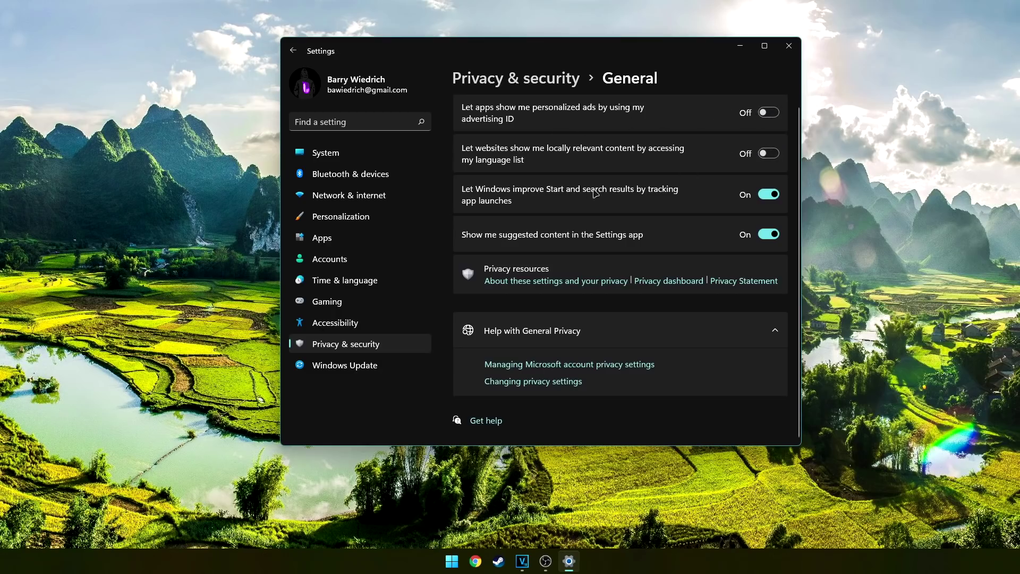
{"action": "left_click", "coordinate": [773, 197]}
{"action": "left_click", "coordinate": [293, 50]}
Step: Turn off the personal inking and typing dictionary, then view the Speech privacy settings
{"action": "left_click", "coordinate": [547, 253]}
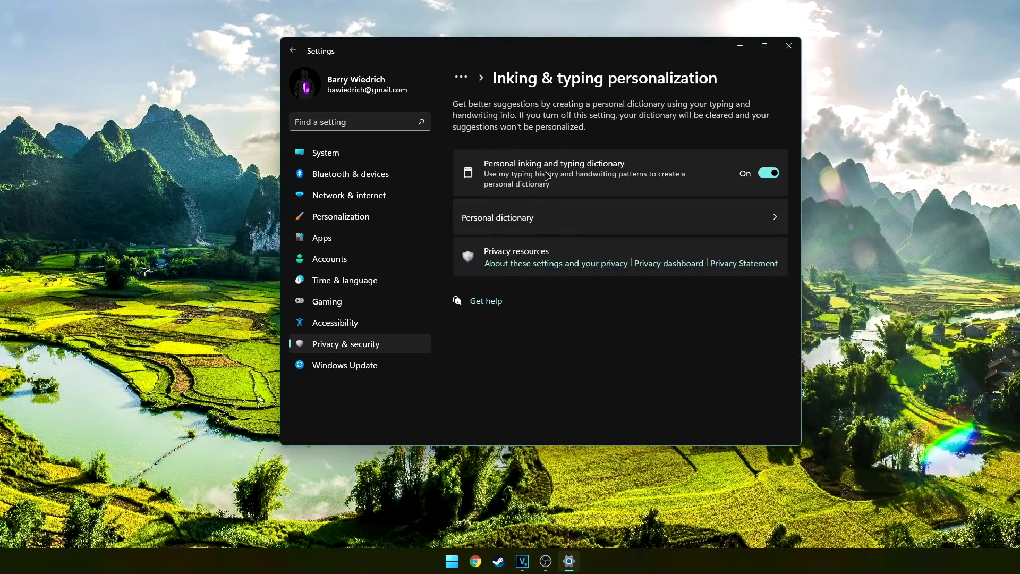
{"action": "left_click", "coordinate": [768, 173]}
{"action": "left_click", "coordinate": [292, 50]}
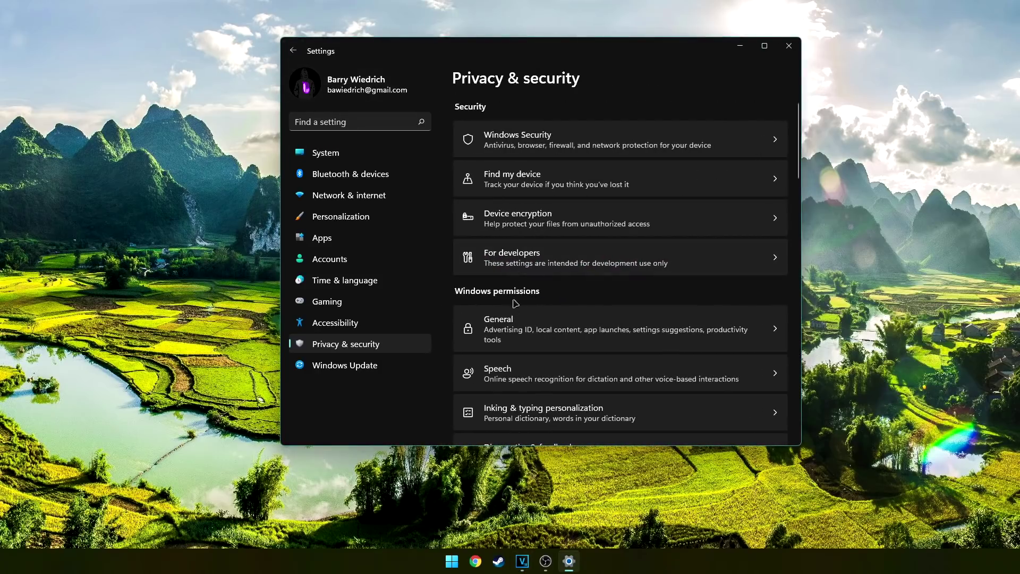
{"action": "left_click", "coordinate": [511, 375]}
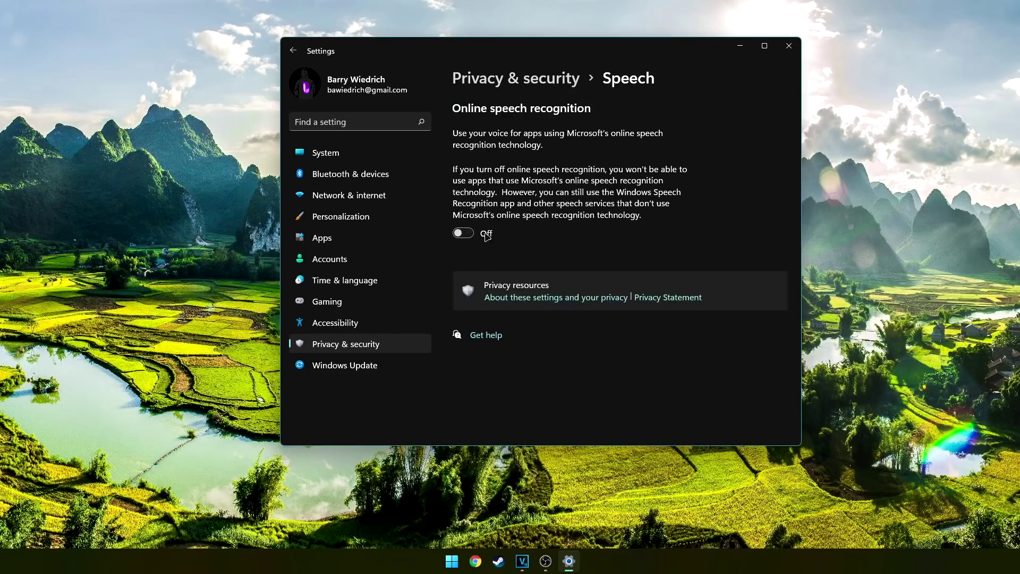
Step: Verify Diagnostics & feedback shows optional diagnostic data, inking improvement and tailored experiences off
{"action": "left_click", "coordinate": [293, 50]}
{"action": "scroll", "coordinate": [519, 332], "scroll_direction": "down", "scroll_amount": 2}
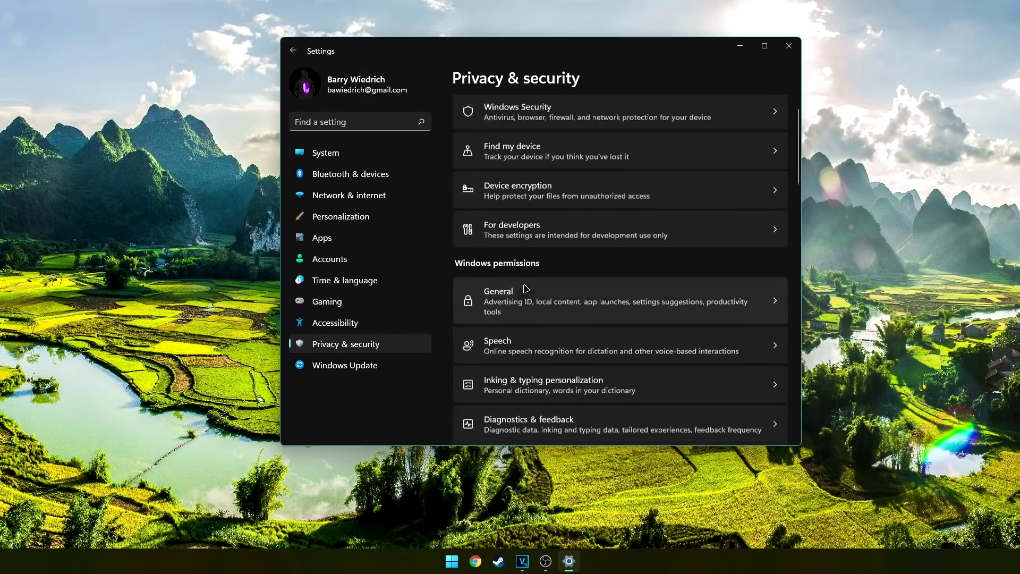
{"action": "left_click", "coordinate": [525, 366]}
{"action": "key", "text": "alt+Left"}
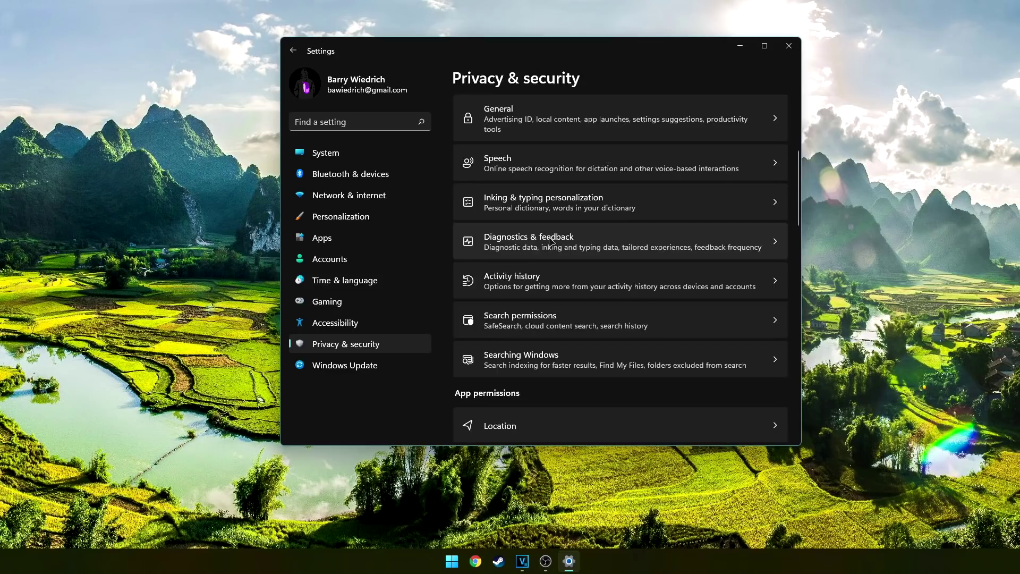
{"action": "left_click", "coordinate": [550, 237]}
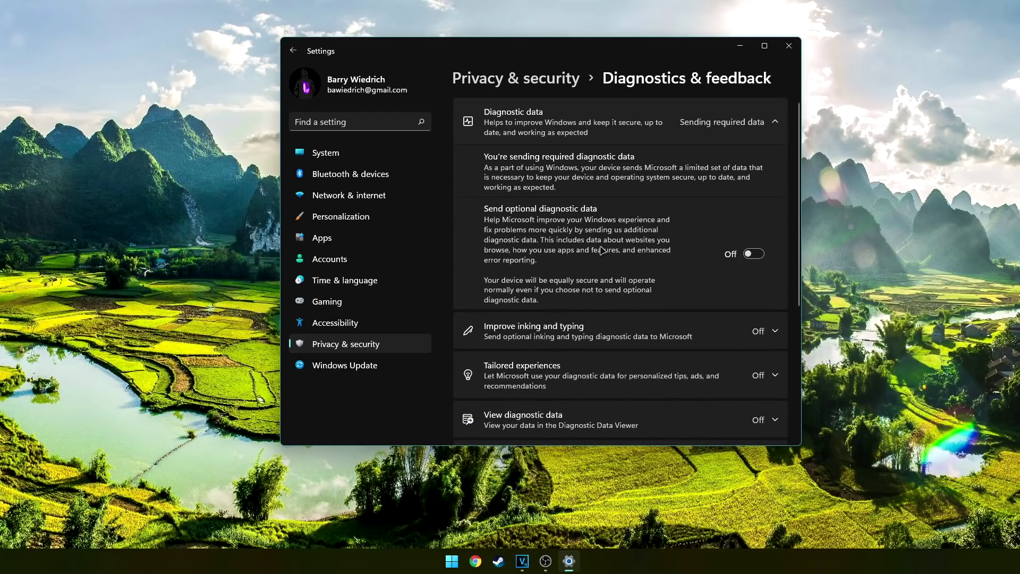
{"action": "scroll", "coordinate": [603, 252], "scroll_direction": "down", "scroll_amount": 2}
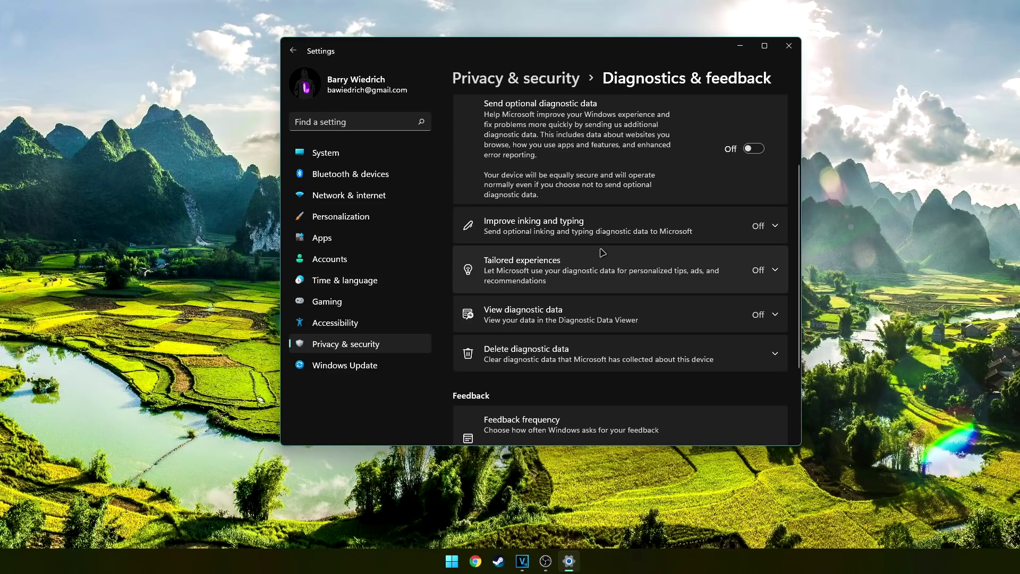
{"action": "scroll", "coordinate": [620, 282], "scroll_direction": "down", "scroll_amount": 2}
{"action": "scroll", "coordinate": [575, 271], "scroll_direction": "up", "scroll_amount": 5}
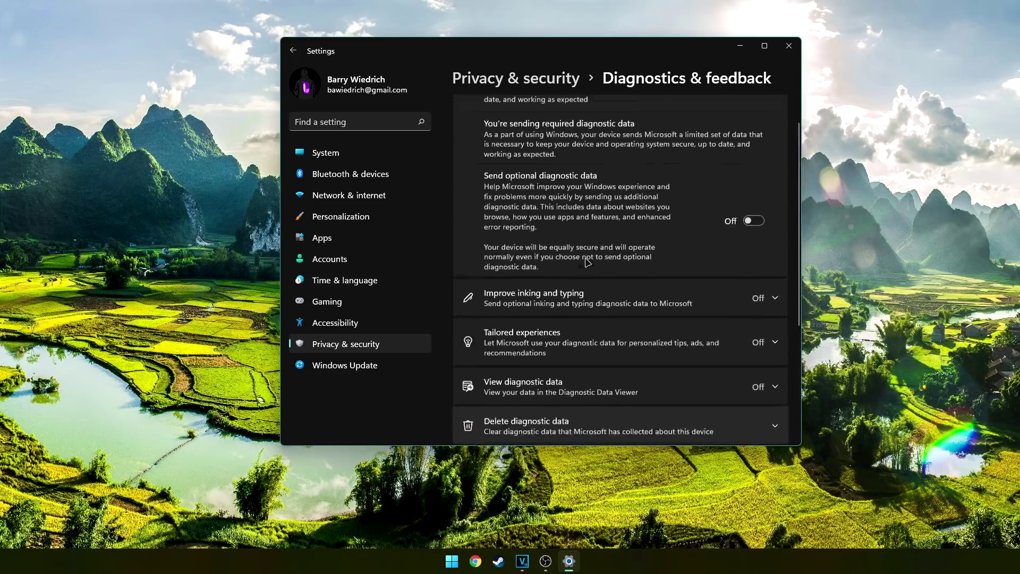
{"action": "key", "text": "alt+Left"}
{"action": "scroll", "coordinate": [565, 305], "scroll_direction": "down", "scroll_amount": 4}
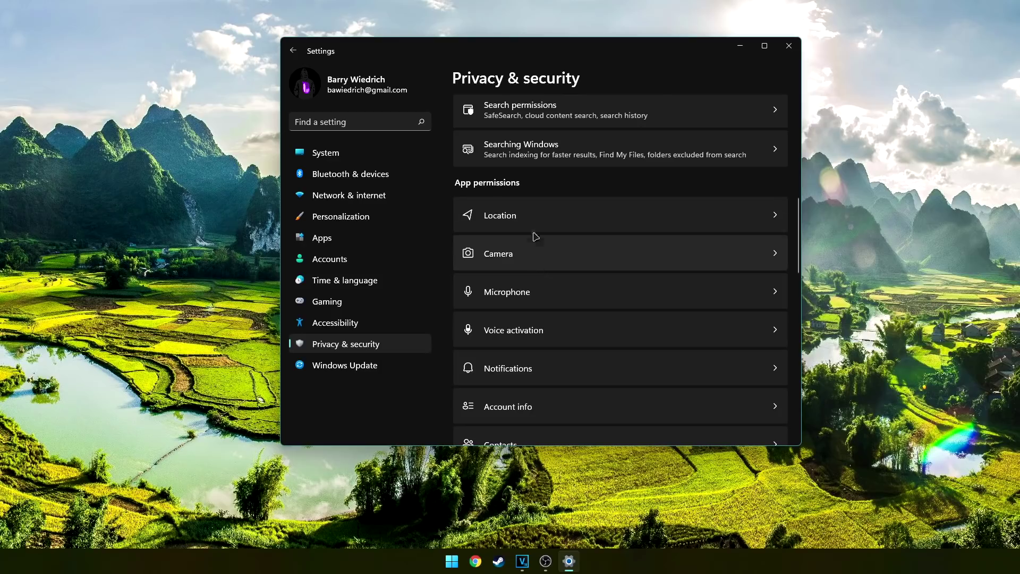
Step: Review the Location permissions page
{"action": "scroll", "coordinate": [528, 244], "scroll_direction": "down", "scroll_amount": 1}
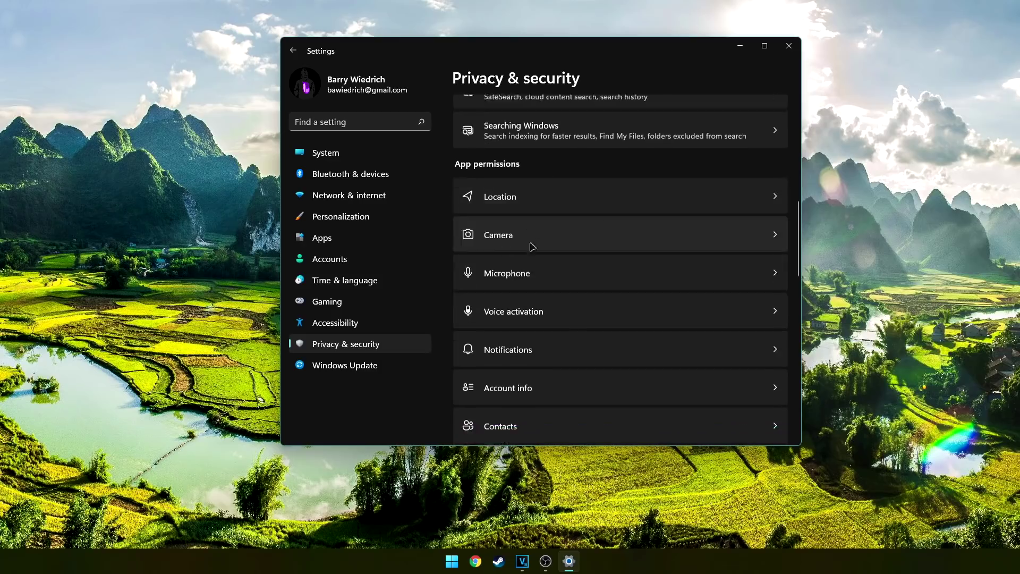
{"action": "left_click", "coordinate": [530, 165]}
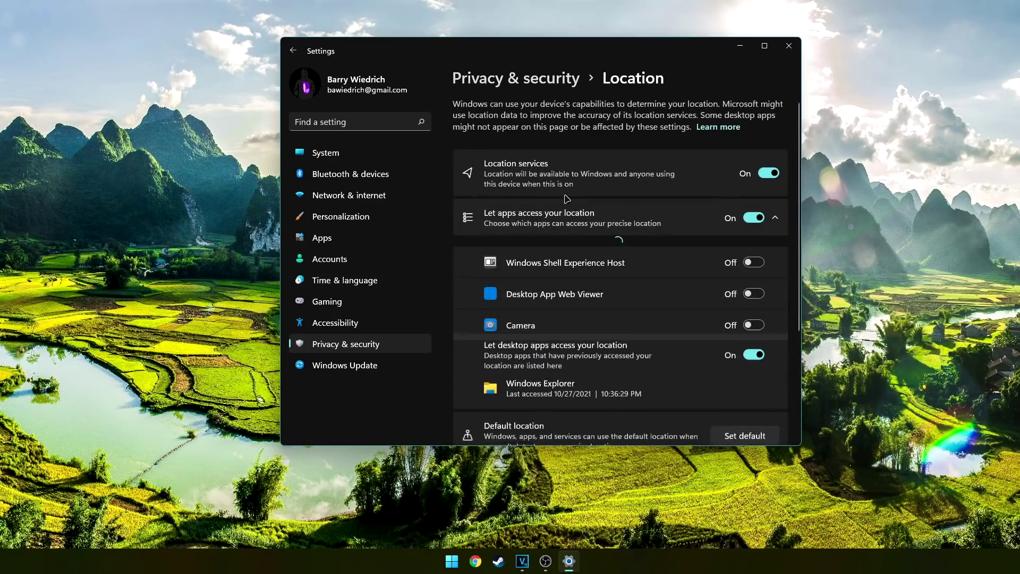
{"action": "scroll", "coordinate": [611, 212], "scroll_direction": "down", "scroll_amount": 1}
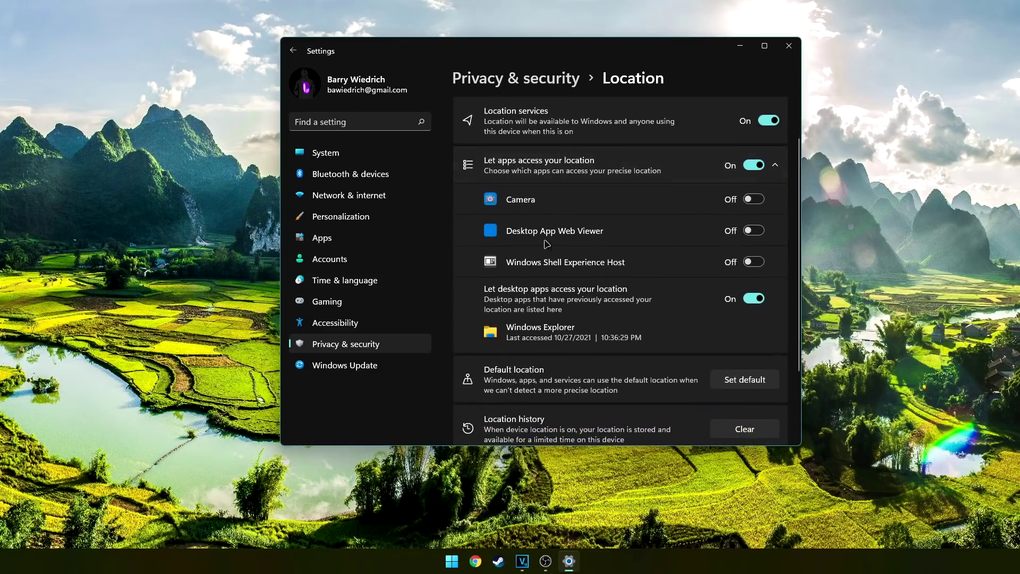
{"action": "scroll", "coordinate": [578, 303], "scroll_direction": "up", "scroll_amount": 1}
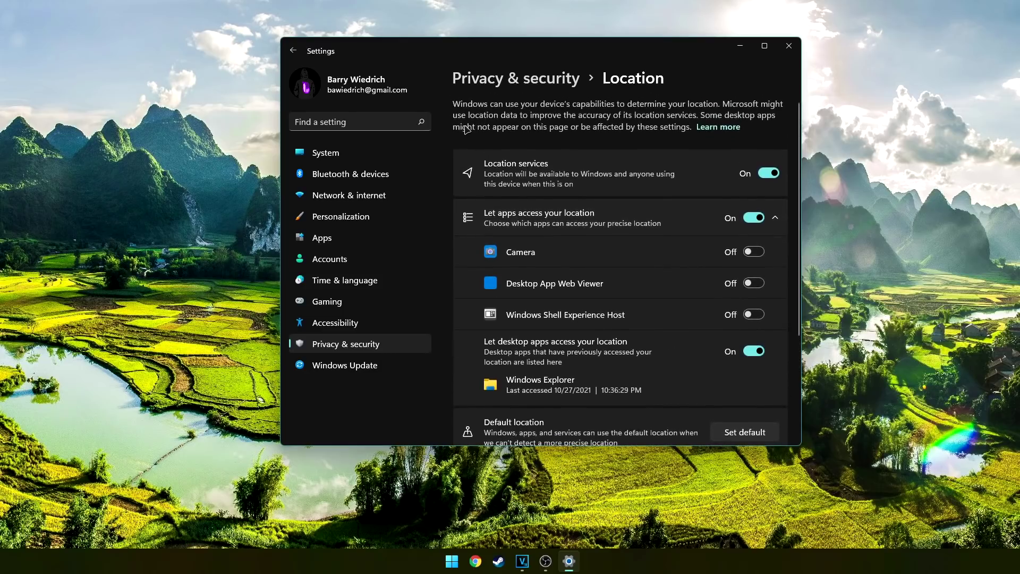
{"action": "left_click", "coordinate": [293, 50]}
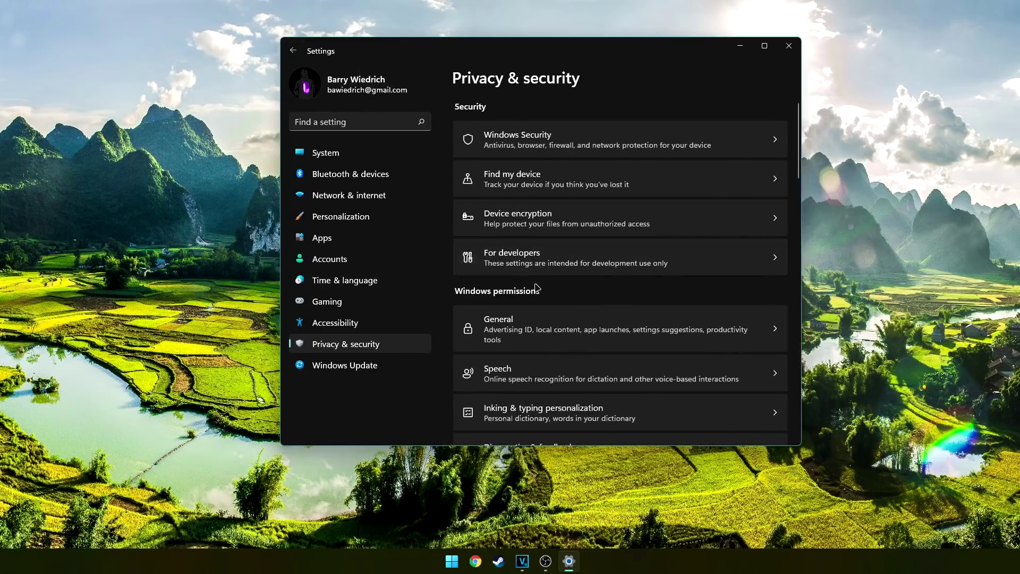
{"action": "scroll", "coordinate": [531, 292], "scroll_direction": "down", "scroll_amount": 10}
Step: Switch off camera access for apps other than Camera, including Microsoft Store and Xbox Game Bar
{"action": "left_click", "coordinate": [510, 160]}
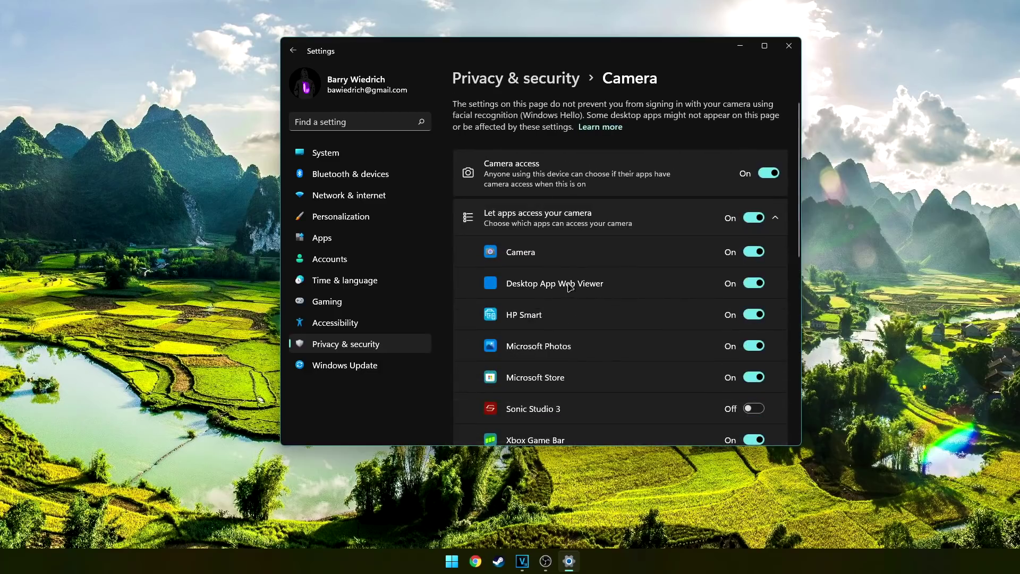
{"action": "scroll", "coordinate": [582, 310], "scroll_direction": "down", "scroll_amount": 1}
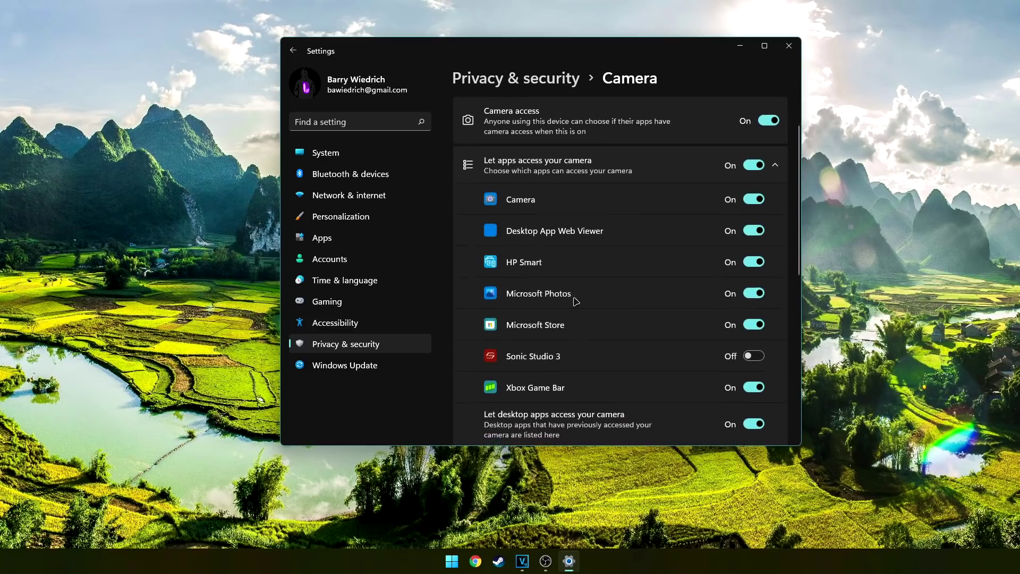
{"action": "left_click", "coordinate": [760, 325]}
{"action": "scroll", "coordinate": [619, 314], "scroll_direction": "down", "scroll_amount": 1}
{"action": "left_click", "coordinate": [755, 335]}
{"action": "scroll", "coordinate": [571, 304], "scroll_direction": "down", "scroll_amount": 1}
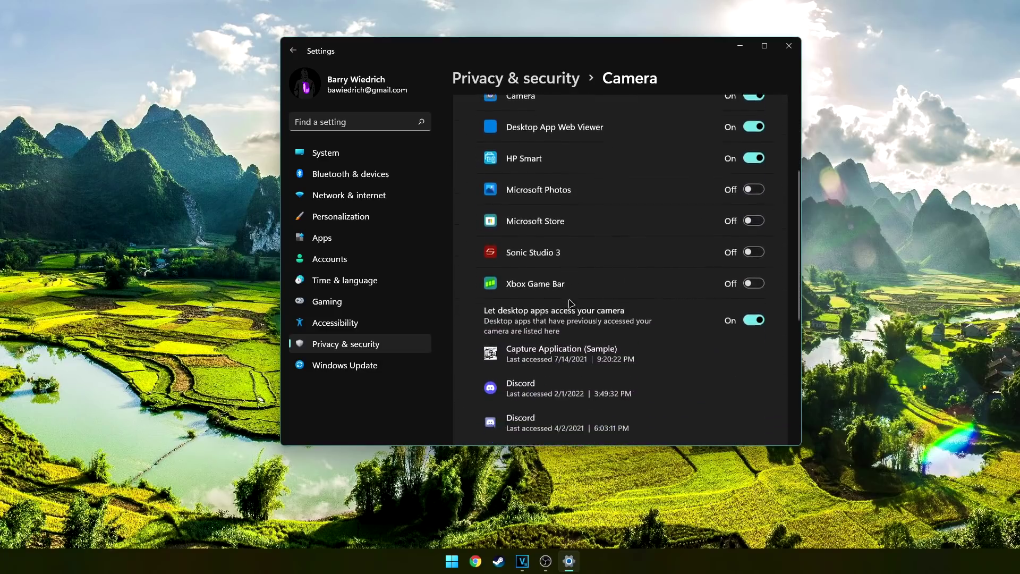
{"action": "scroll", "coordinate": [571, 303], "scroll_direction": "down", "scroll_amount": 1}
{"action": "scroll", "coordinate": [638, 248], "scroll_direction": "up", "scroll_amount": 3}
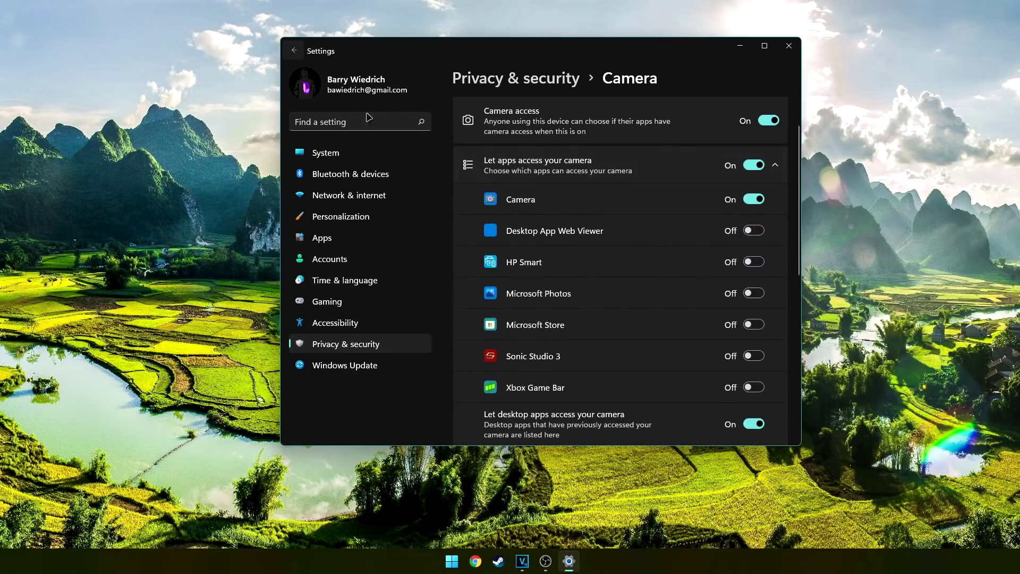
Step: Review which apps have microphone access
{"action": "scroll", "coordinate": [590, 296], "scroll_direction": "down", "scroll_amount": 8}
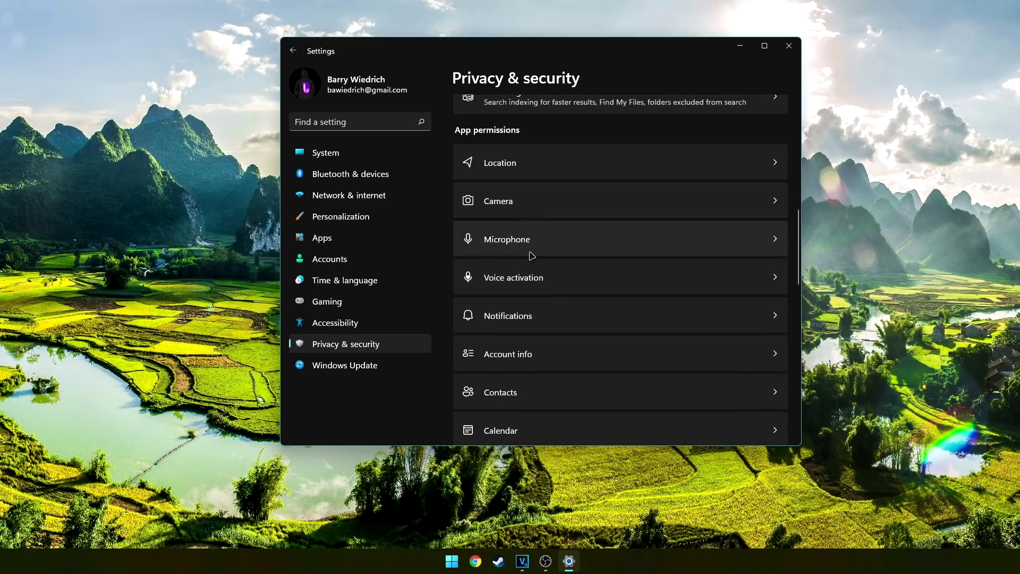
{"action": "left_click", "coordinate": [530, 244]}
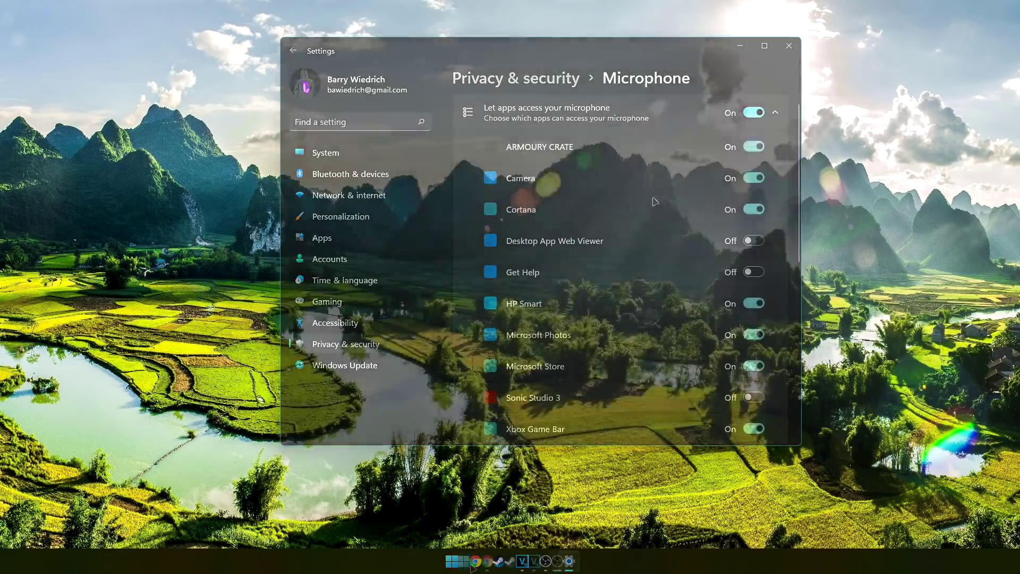
{"action": "left_click", "coordinate": [470, 565]}
Step: Search 'windows up' to reach Windows Update and run Check for updates
{"action": "type", "text": "windows update"}
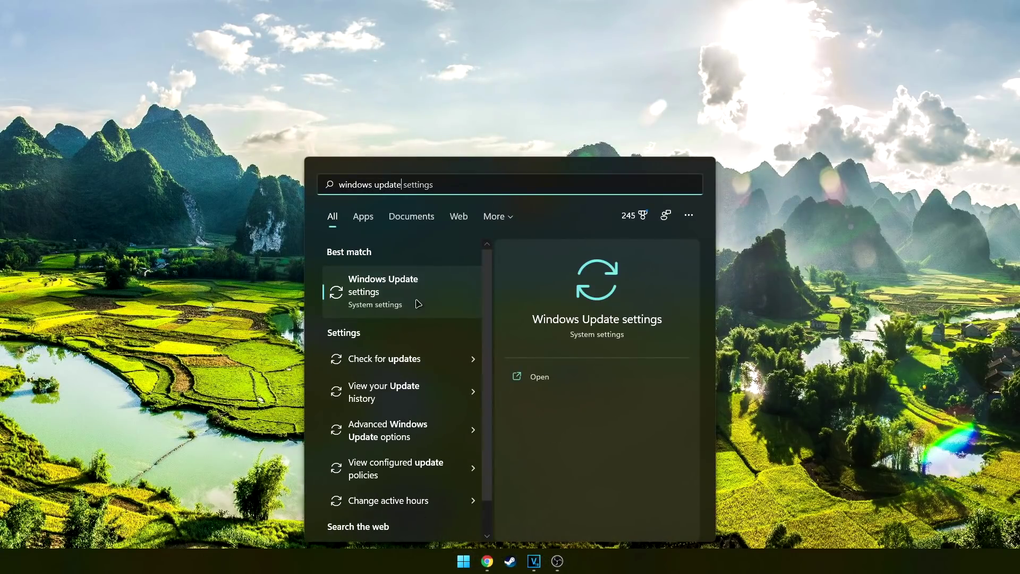
{"action": "left_click", "coordinate": [417, 301]}
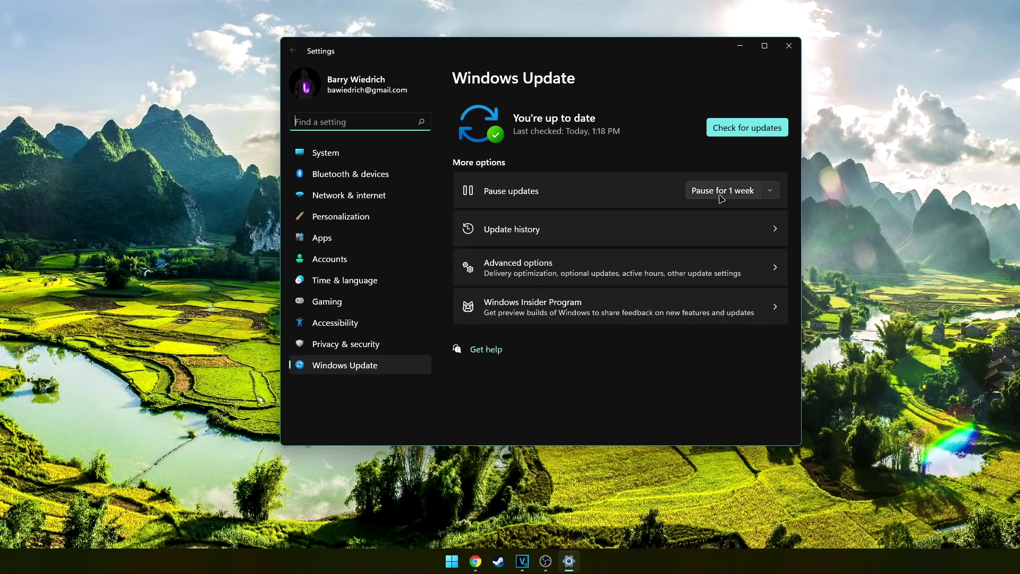
{"action": "left_click", "coordinate": [754, 127]}
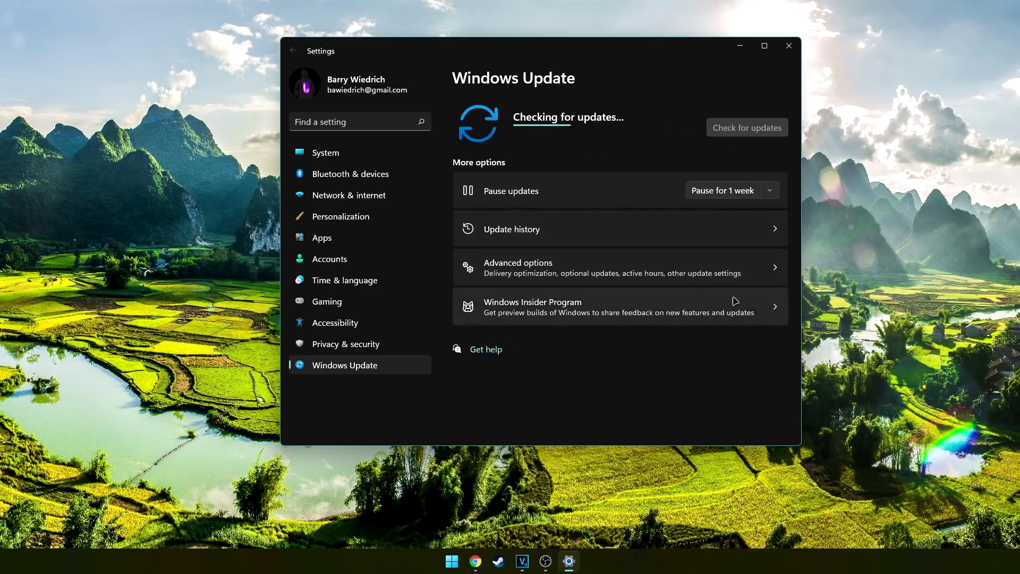
{"action": "left_click", "coordinate": [777, 308]}
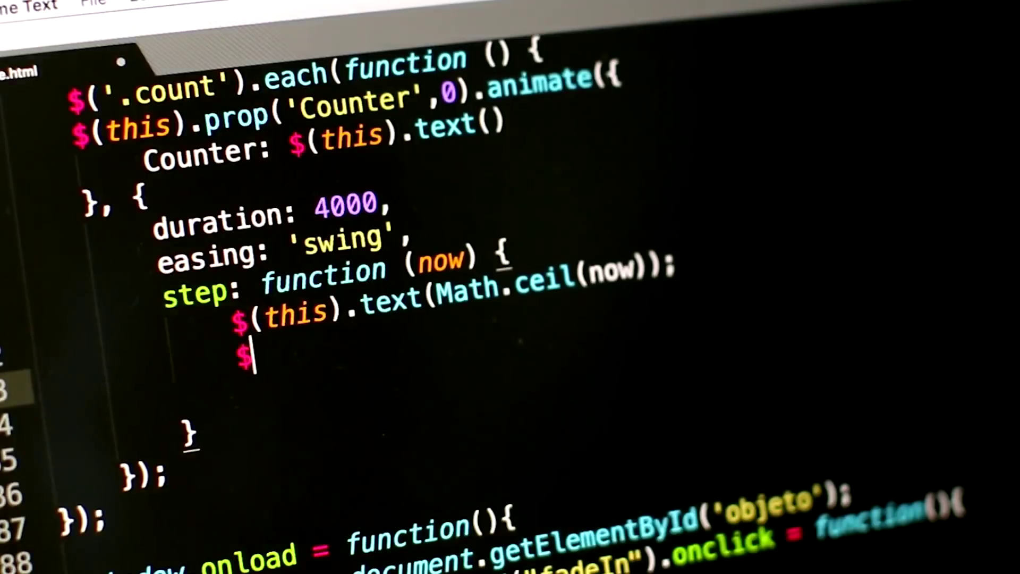